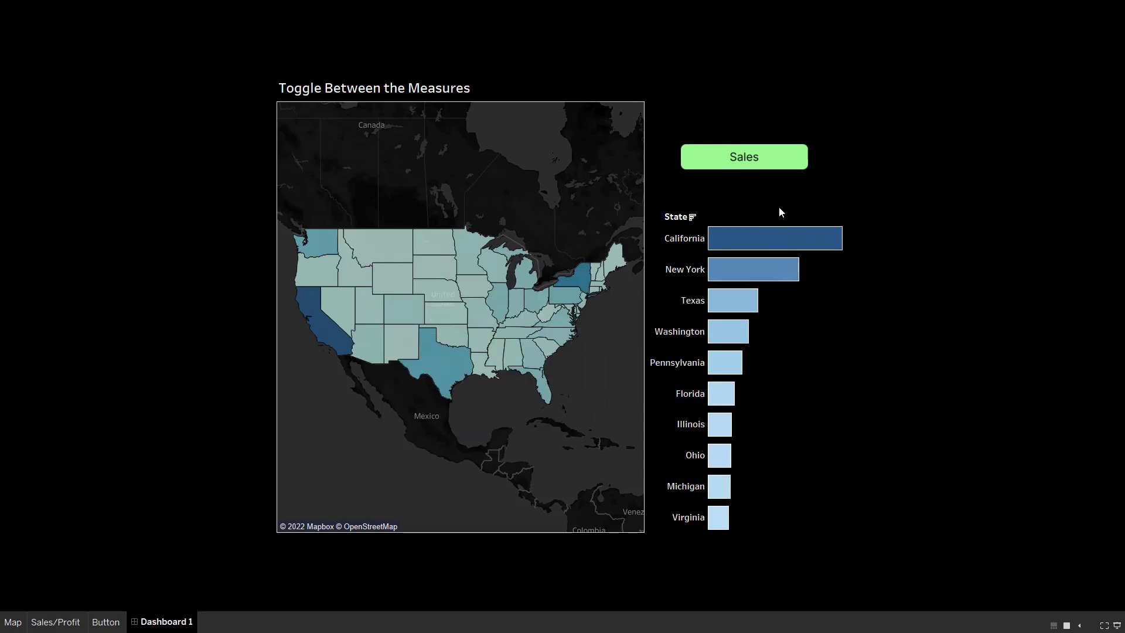
- Toggle Dashboard 1 between Sales and Profit several times, finishing on Profit
{"action": "mouse_move", "coordinate": [828, 234]}
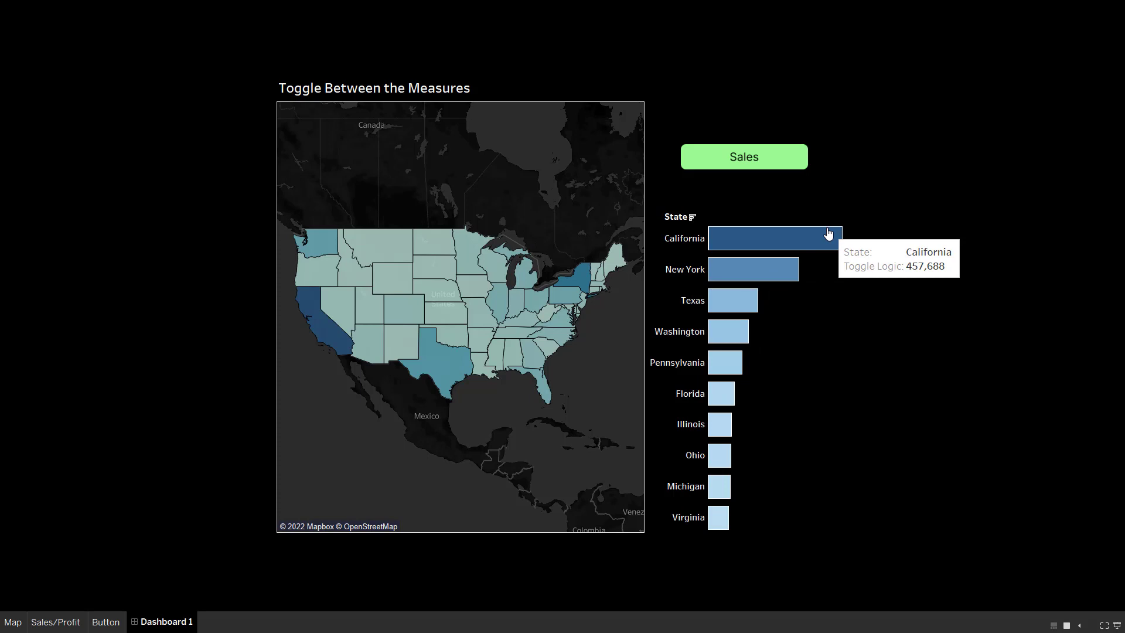
{"action": "left_click", "coordinate": [739, 163]}
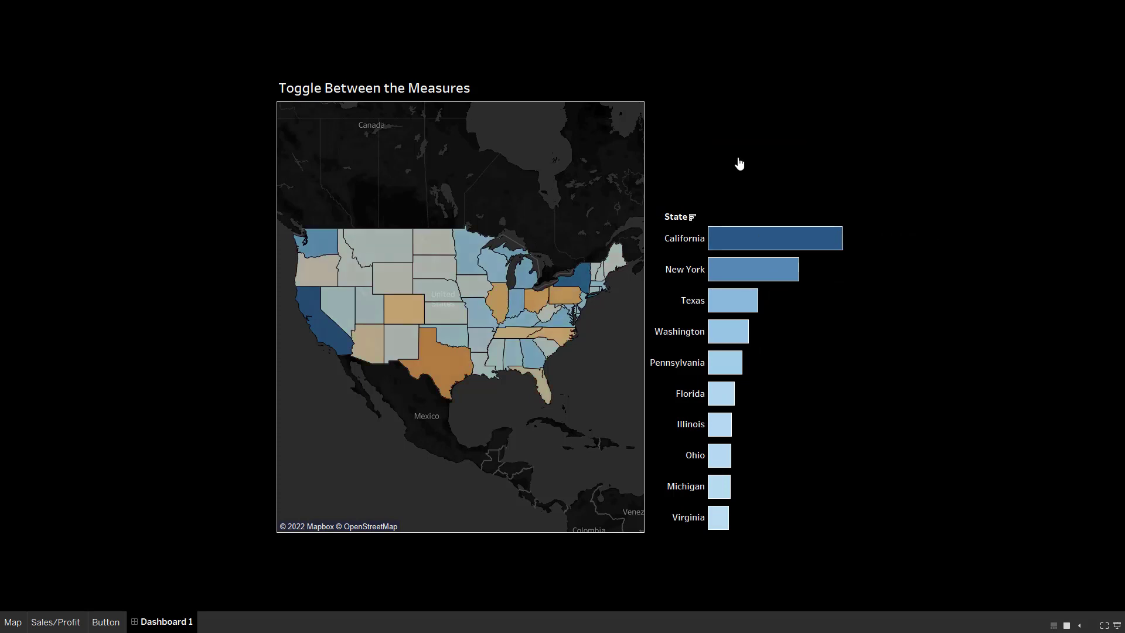
{"action": "mouse_move", "coordinate": [434, 244]}
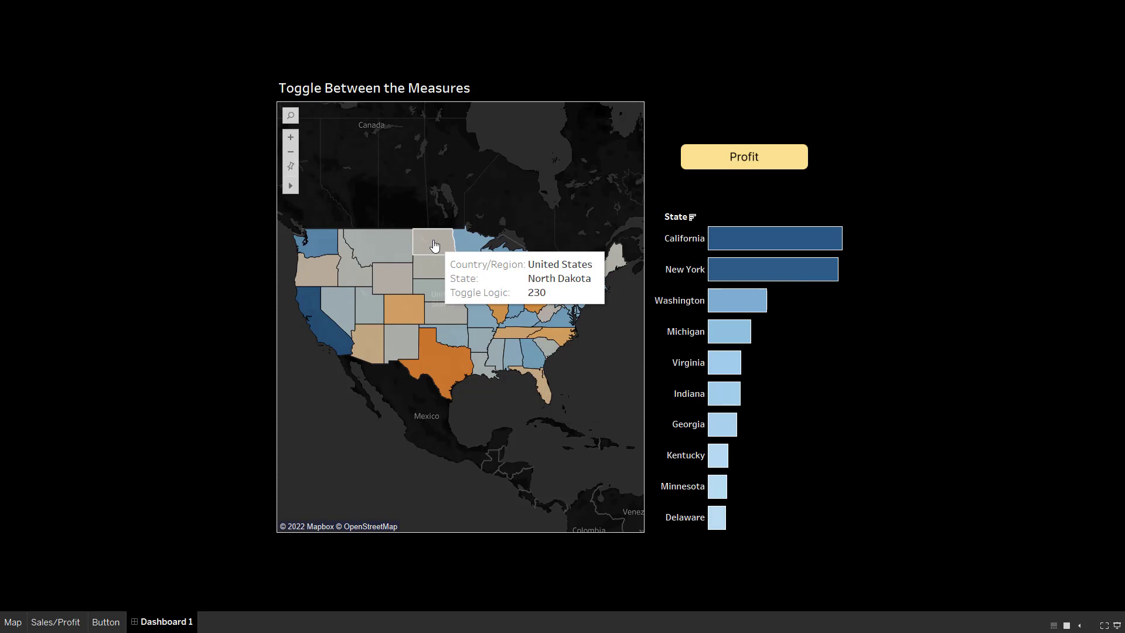
{"action": "mouse_move", "coordinate": [747, 253]}
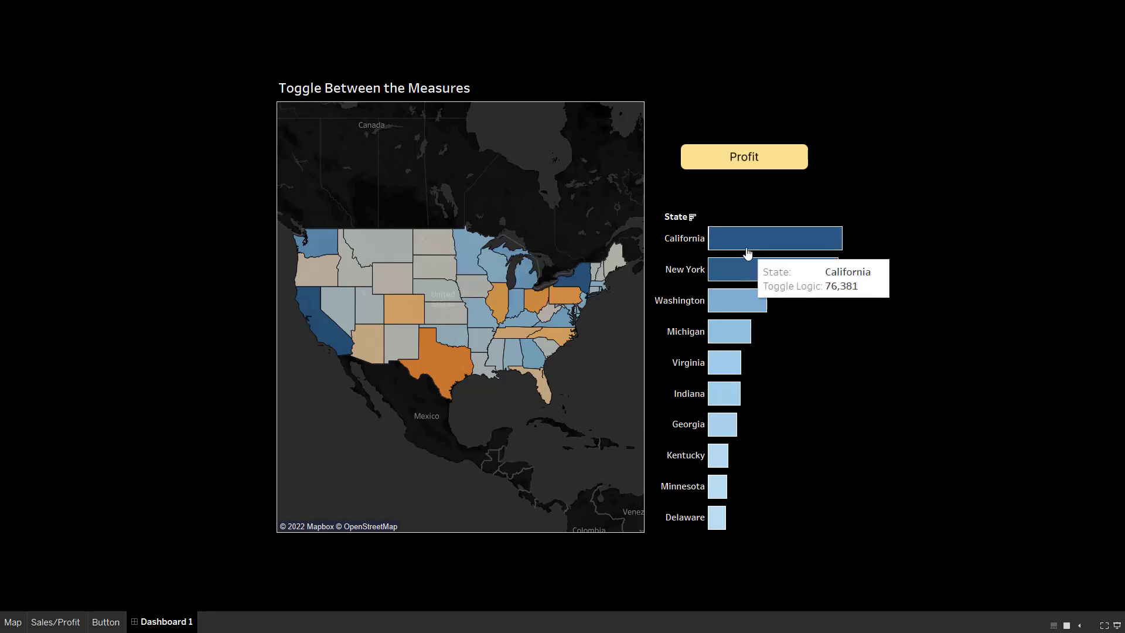
{"action": "left_click", "coordinate": [734, 167]}
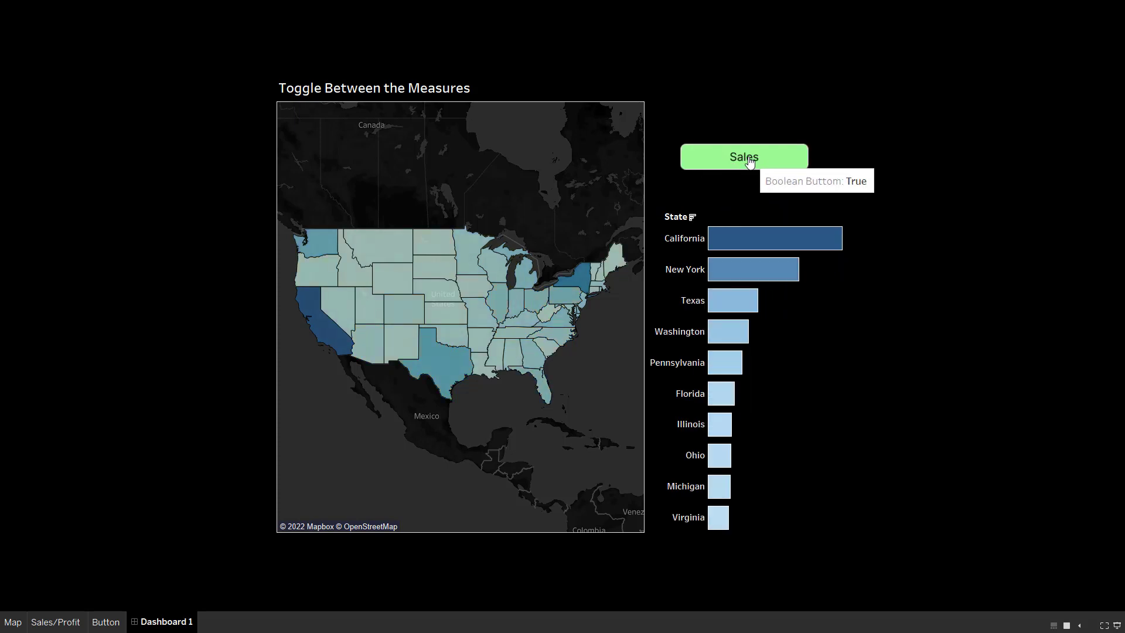
{"action": "left_click", "coordinate": [748, 164]}
{"action": "left_click", "coordinate": [750, 162]}
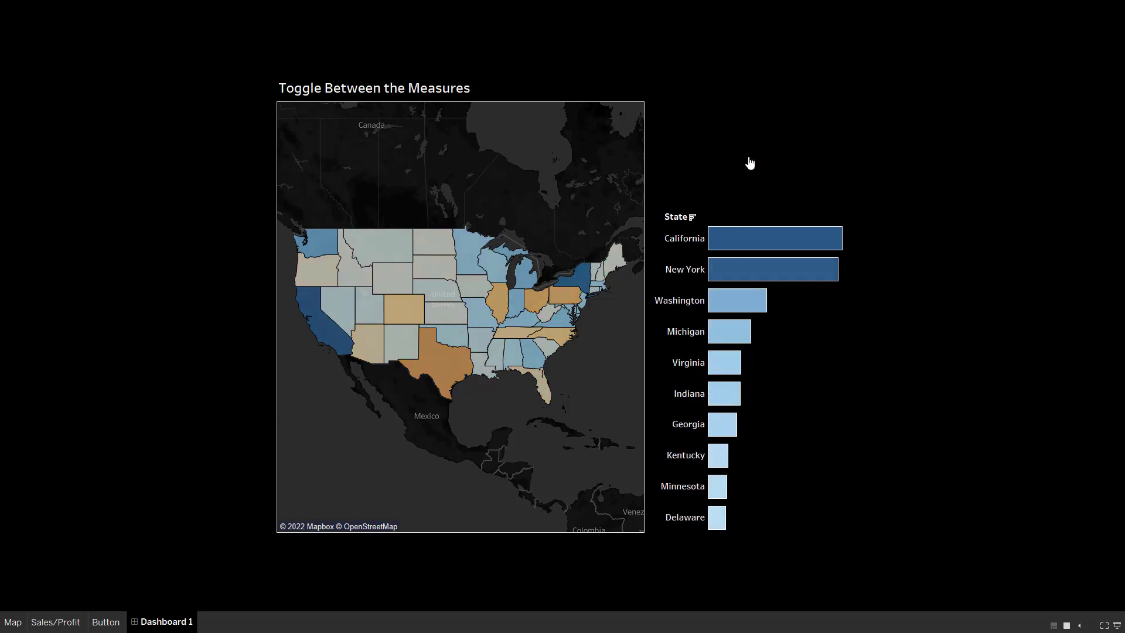
{"action": "left_click", "coordinate": [751, 161]}
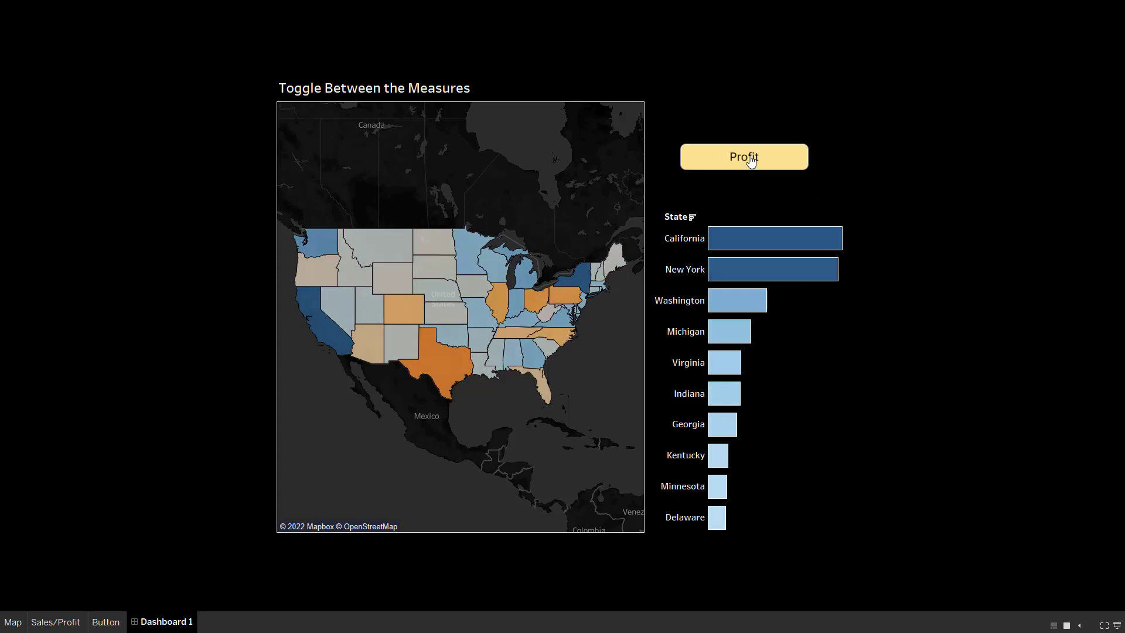
{"action": "left_click", "coordinate": [714, 157]}
{"action": "left_click", "coordinate": [711, 157]}
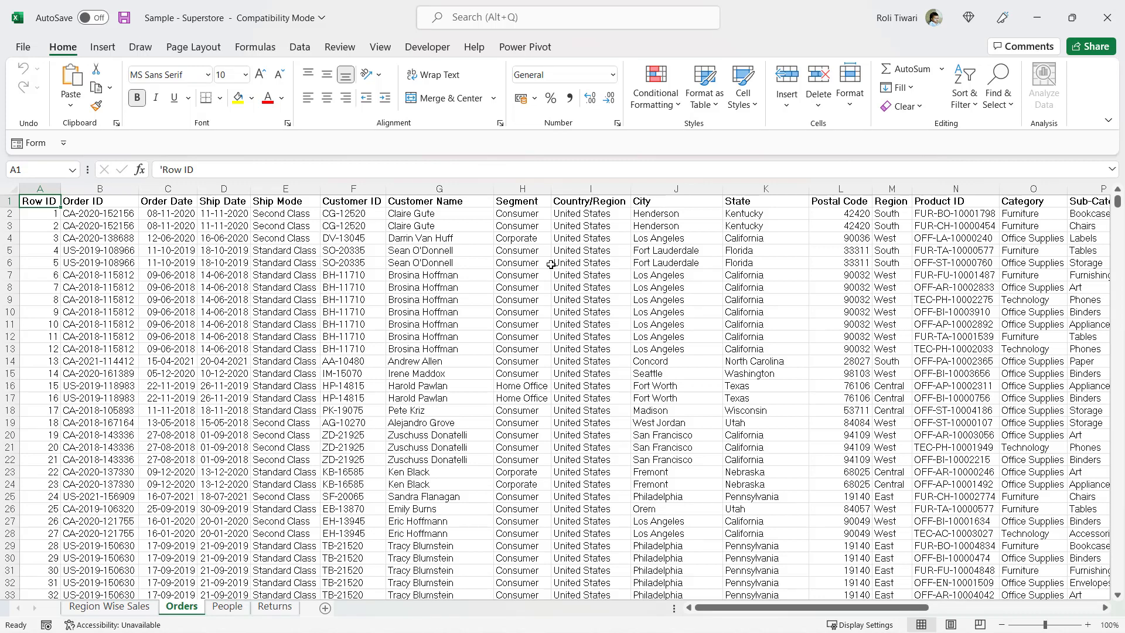
- Select the State header in Excel's Orders sheet and step along the header row toward Sales and Profit
{"action": "left_click", "coordinate": [757, 200]}
{"action": "key", "text": "Right"}
{"action": "key", "text": "Right"}
{"action": "key", "text": "Right"}
{"action": "key", "text": "Right"}
{"action": "key", "text": "Right"}
{"action": "key", "text": "Right"}
{"action": "key", "text": "Right"}
{"action": "key", "text": "Right"}
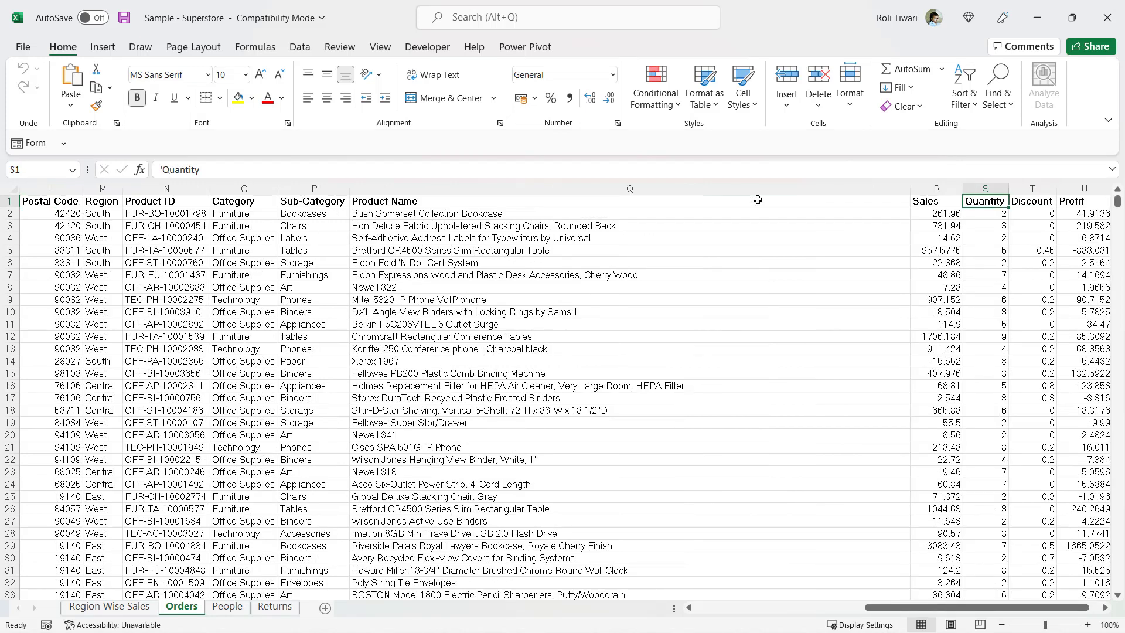
{"action": "key", "text": "Left"}
{"action": "key", "text": "Right"}
{"action": "key", "text": "Right"}
{"action": "key", "text": "Right"}
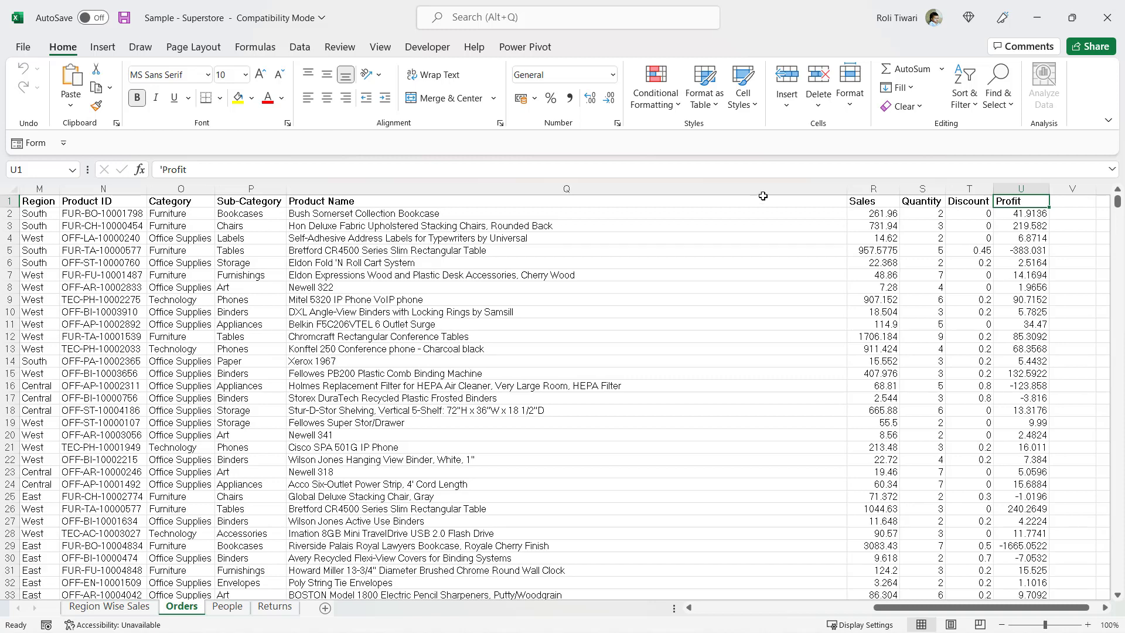
- Connect to the Sample - Superstore Excel workbook, use the Orders table, and open Sheet 1
{"action": "key", "text": "alt+Tab"}
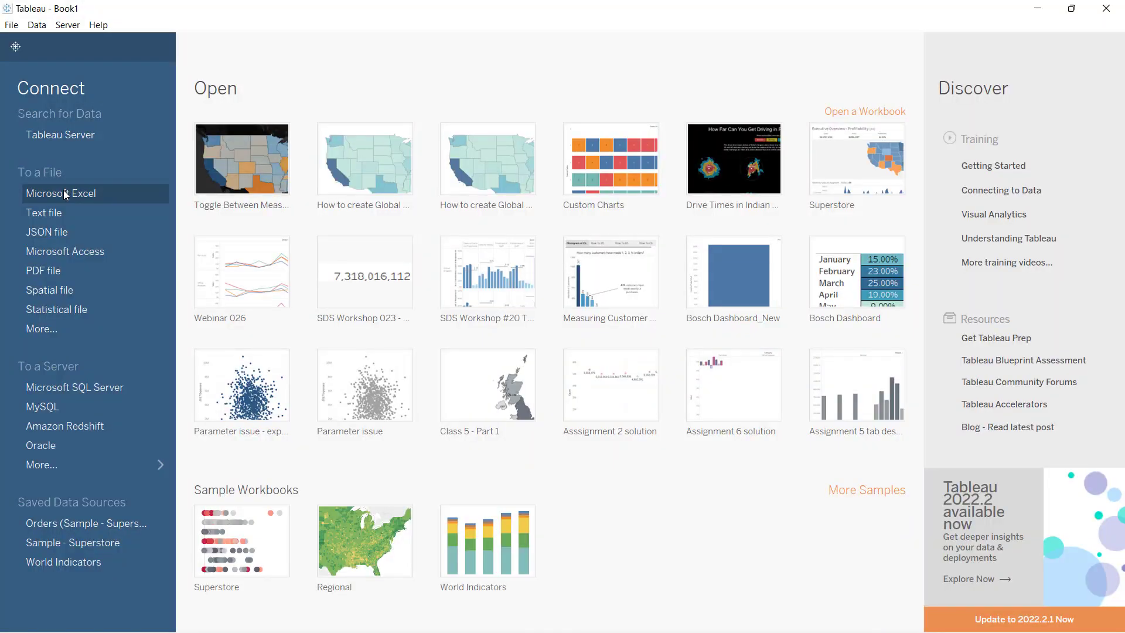
{"action": "left_click", "coordinate": [63, 193]}
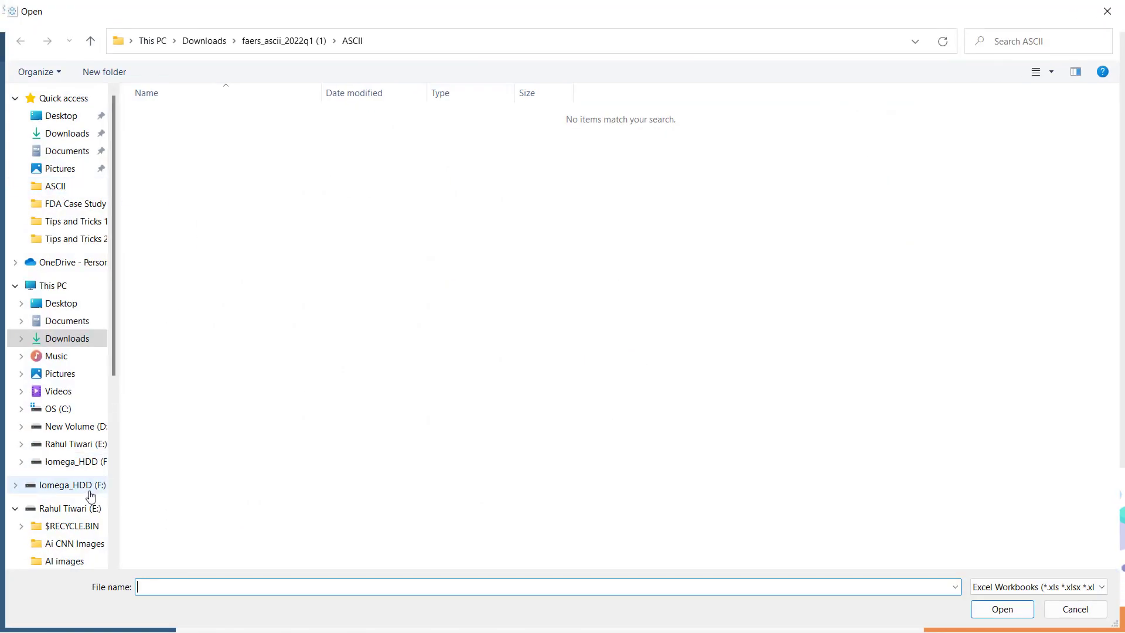
{"action": "scroll", "coordinate": [90, 491], "scroll_direction": "down", "scroll_amount": 2}
{"action": "left_click", "coordinate": [55, 467]}
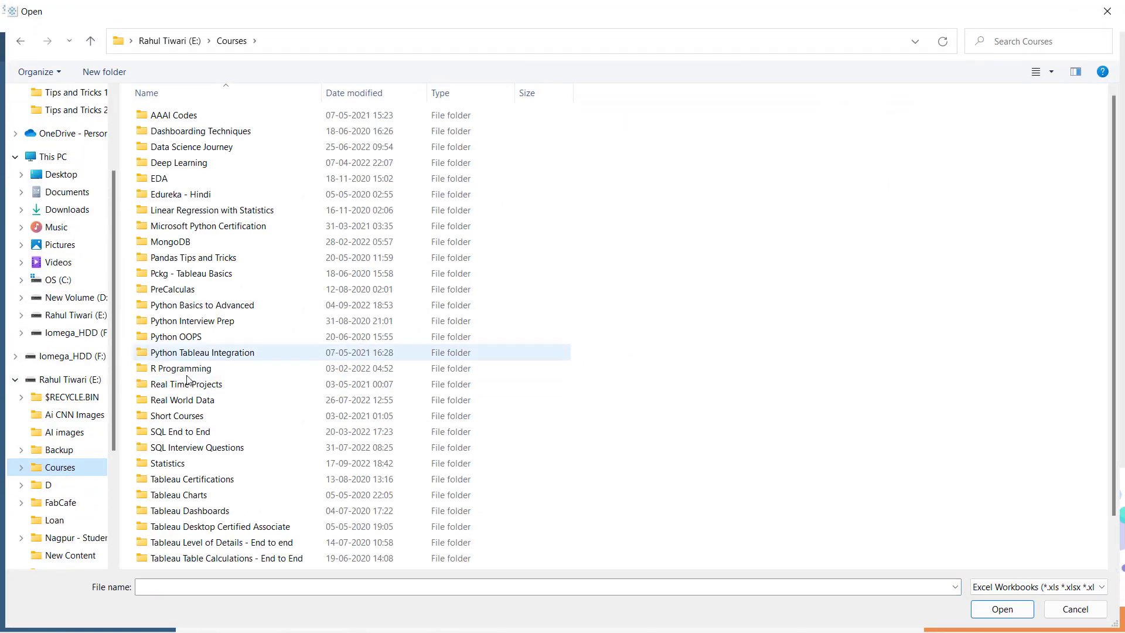
{"action": "scroll", "coordinate": [187, 355], "scroll_direction": "down", "scroll_amount": 1}
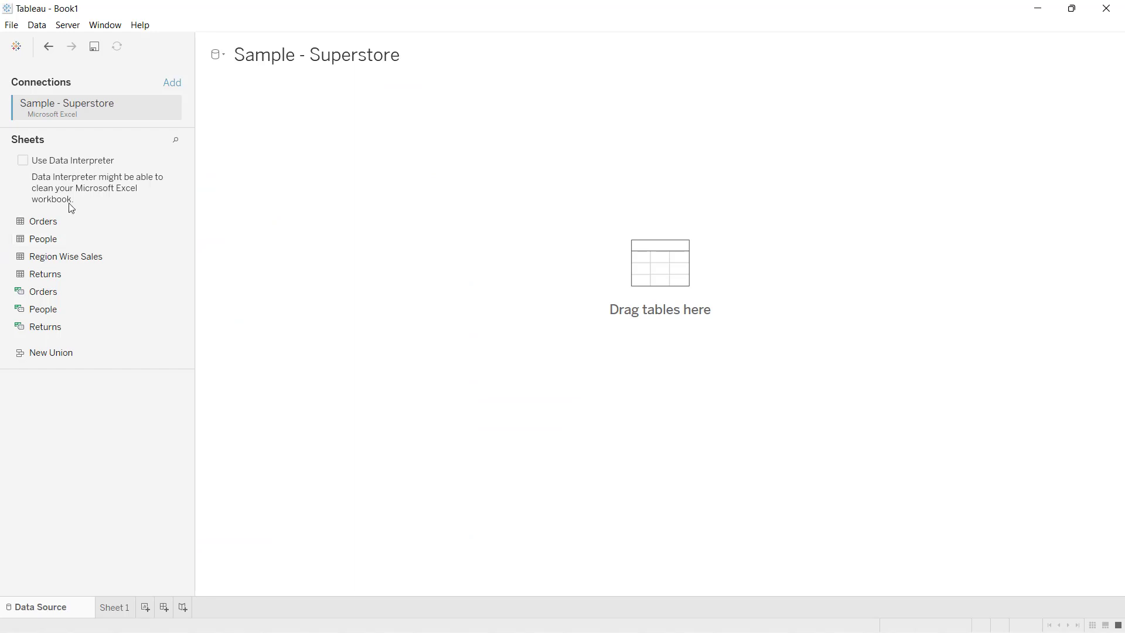
{"action": "left_click_drag", "start_coordinate": [42, 221], "coordinate": [254, 195]}
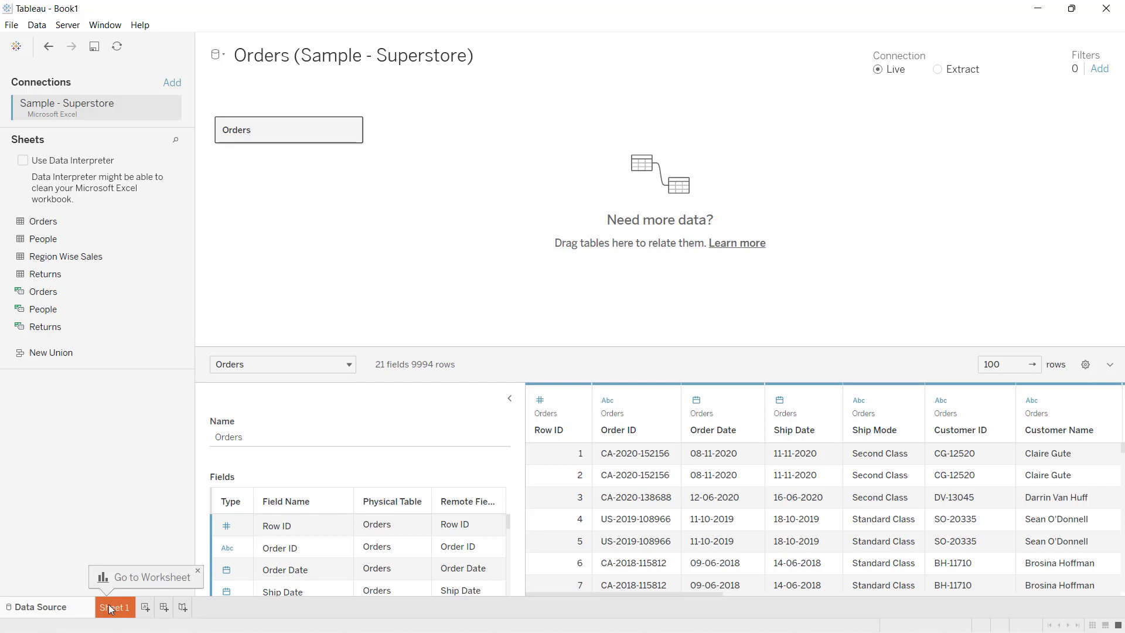
{"action": "left_click", "coordinate": [111, 609]}
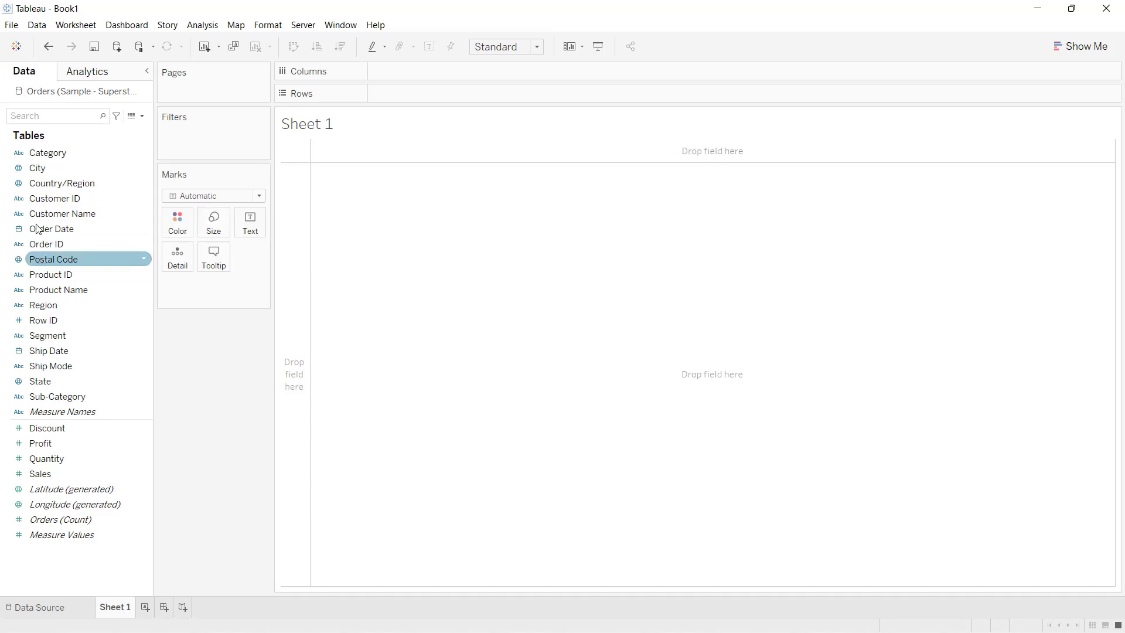
- Map Country/Region and State to get 49 state marks, then look over the Quantity, Sales and Profit fields
{"action": "left_click", "coordinate": [33, 152]}
{"action": "left_click", "coordinate": [40, 184]}
{"action": "double_click", "coordinate": [40, 183]}
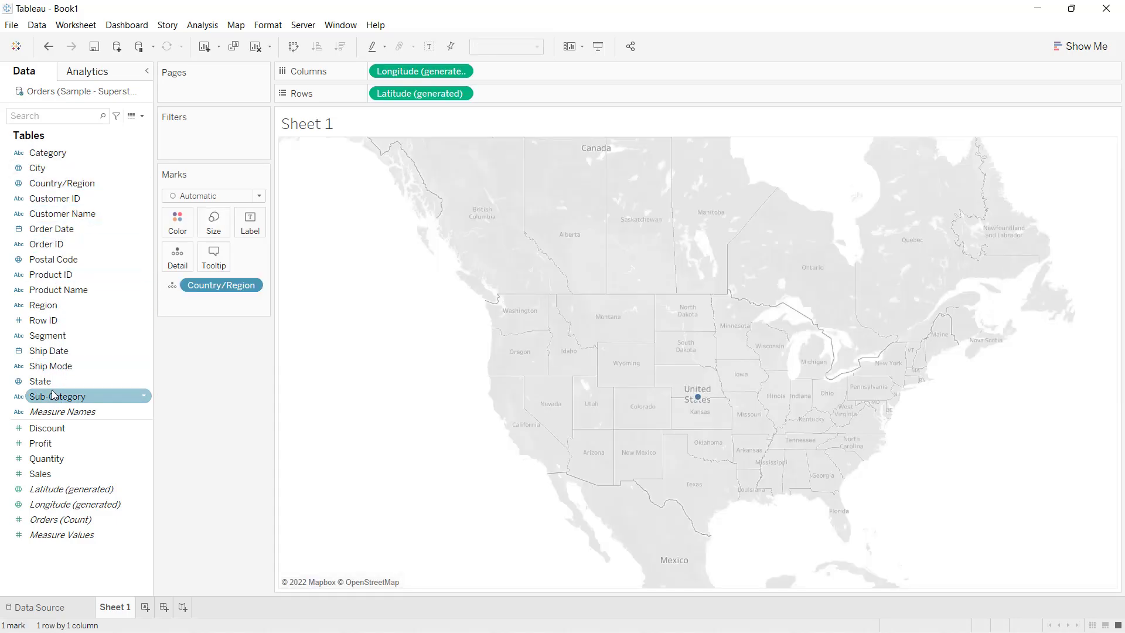
{"action": "left_click", "coordinate": [52, 384]}
{"action": "double_click", "coordinate": [52, 386]}
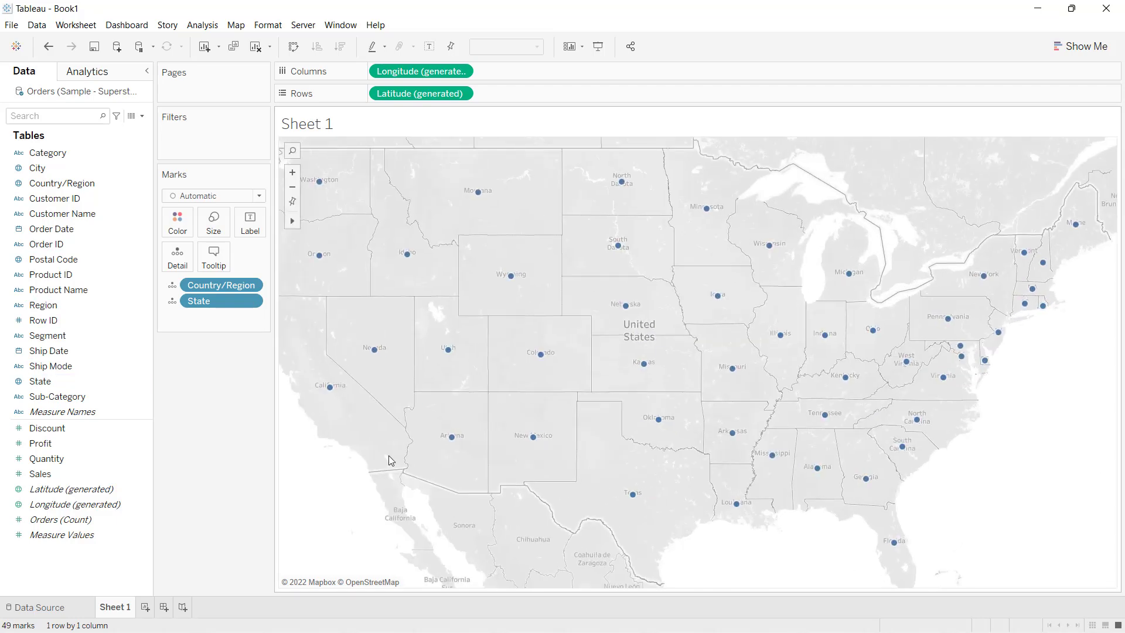
{"action": "left_click", "coordinate": [53, 458]}
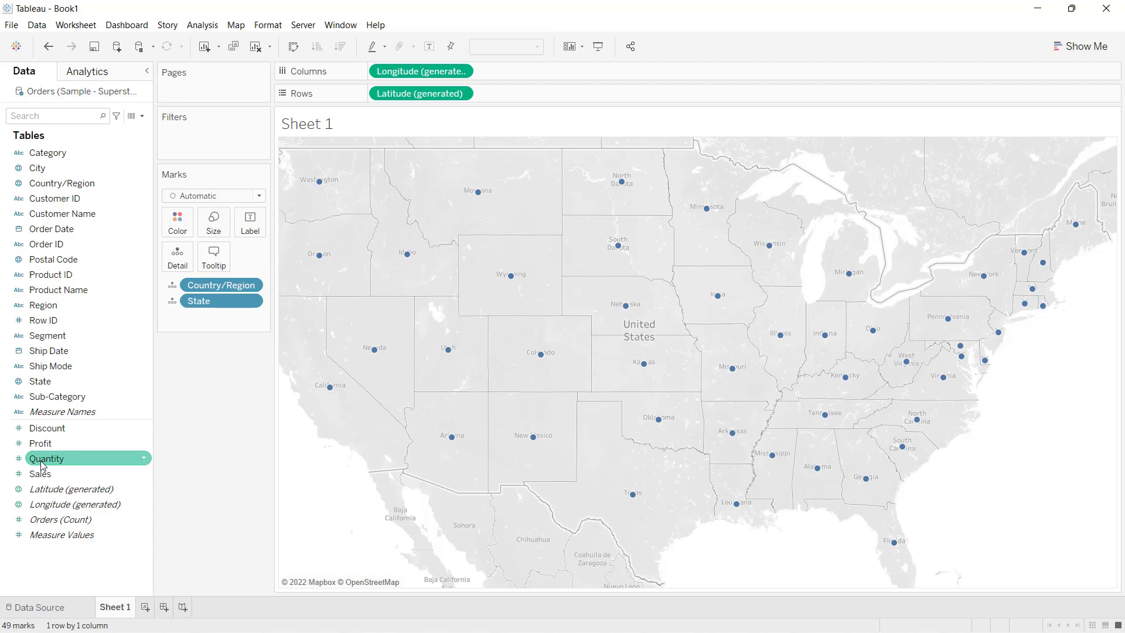
{"action": "left_click", "coordinate": [42, 474]}
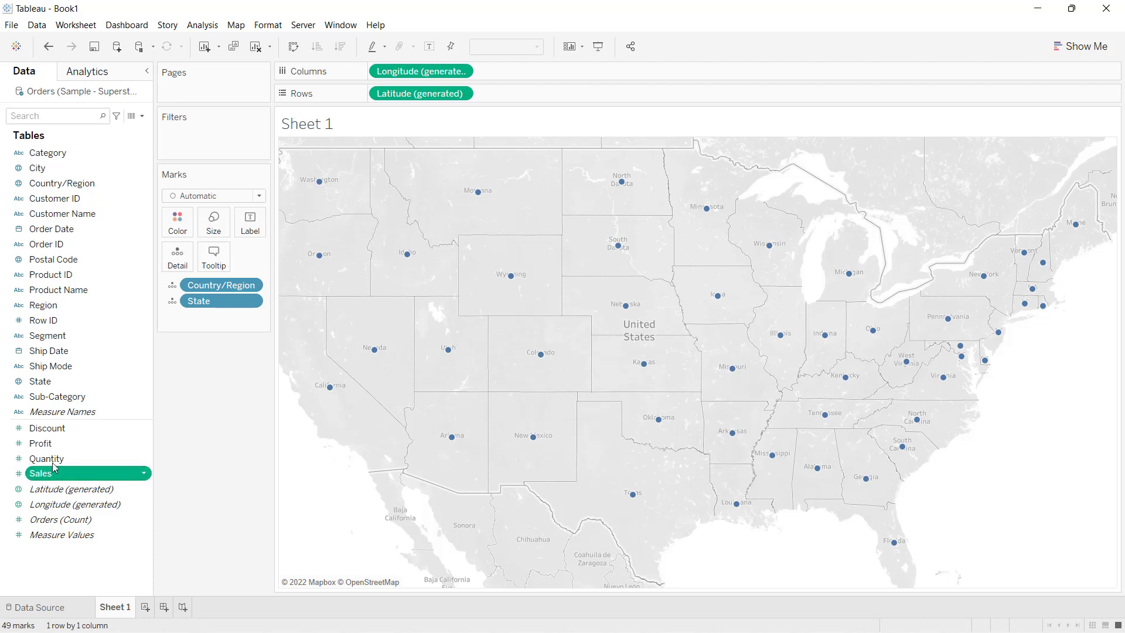
{"action": "left_click", "coordinate": [52, 446]}
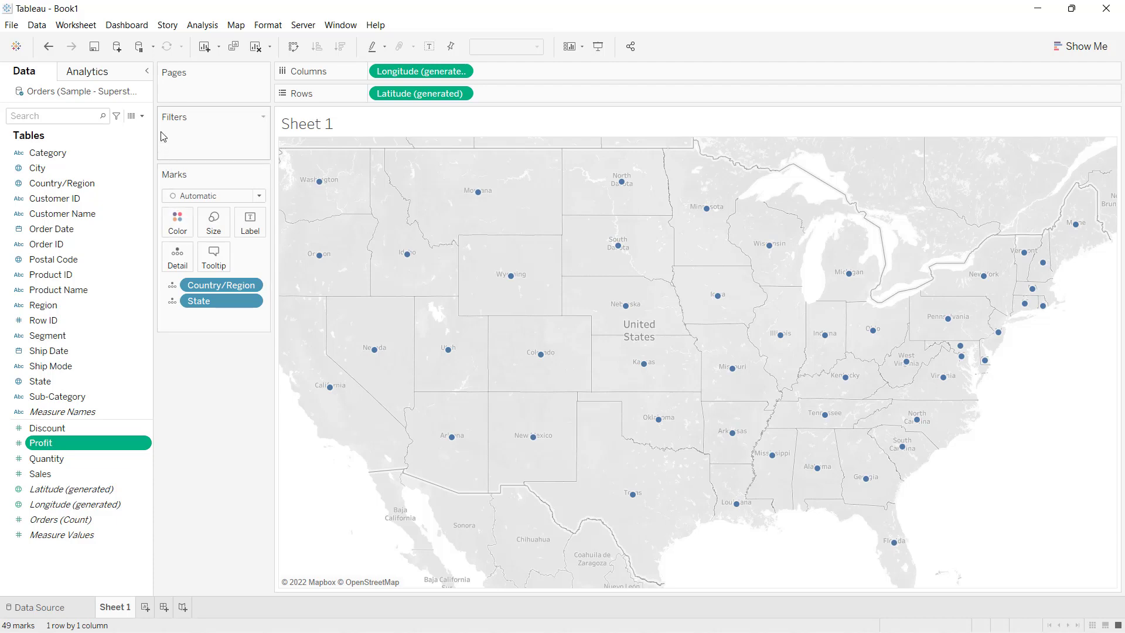
- Create a Boolean parameter named 'Toggle Parameter'
{"action": "left_click", "coordinate": [143, 116]}
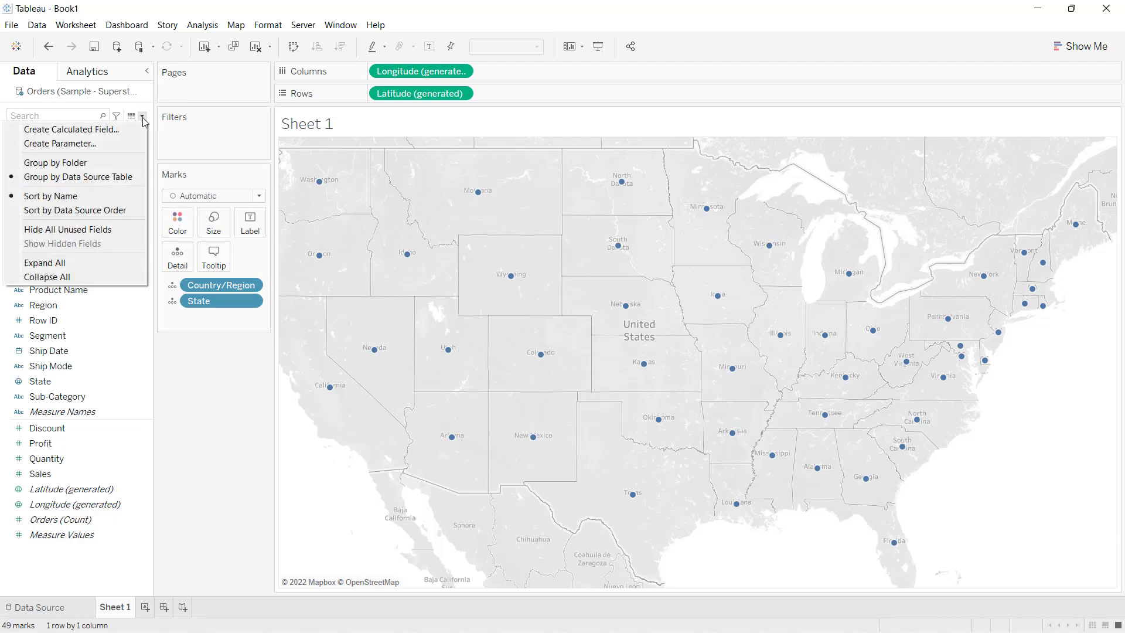
{"action": "left_click", "coordinate": [103, 143]}
{"action": "left_click", "coordinate": [604, 234]}
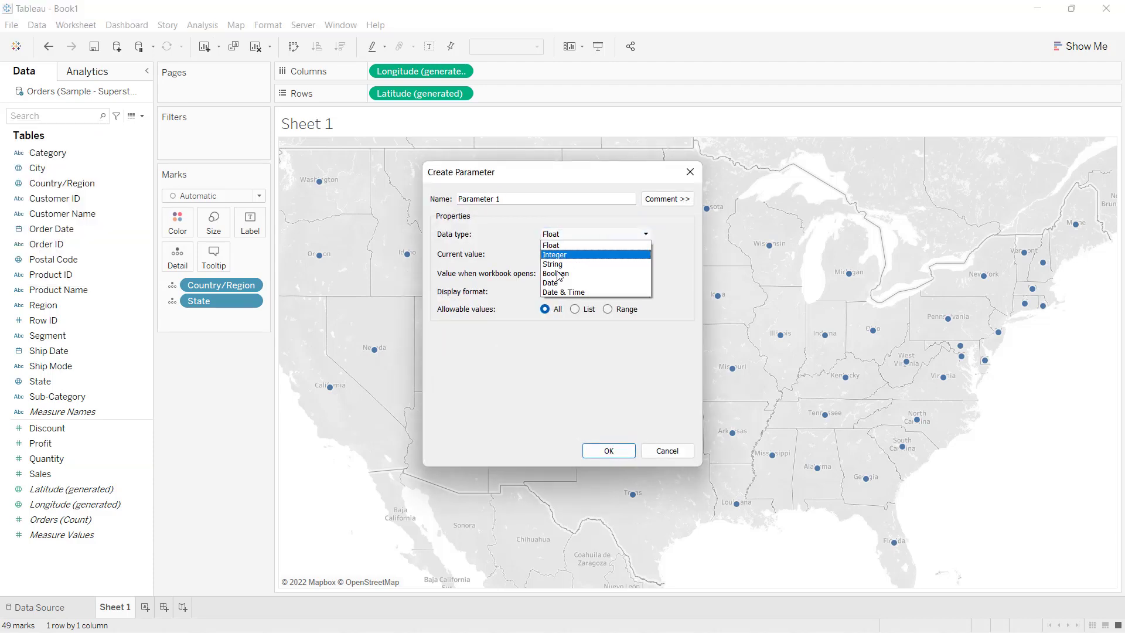
{"action": "left_click", "coordinate": [556, 273]}
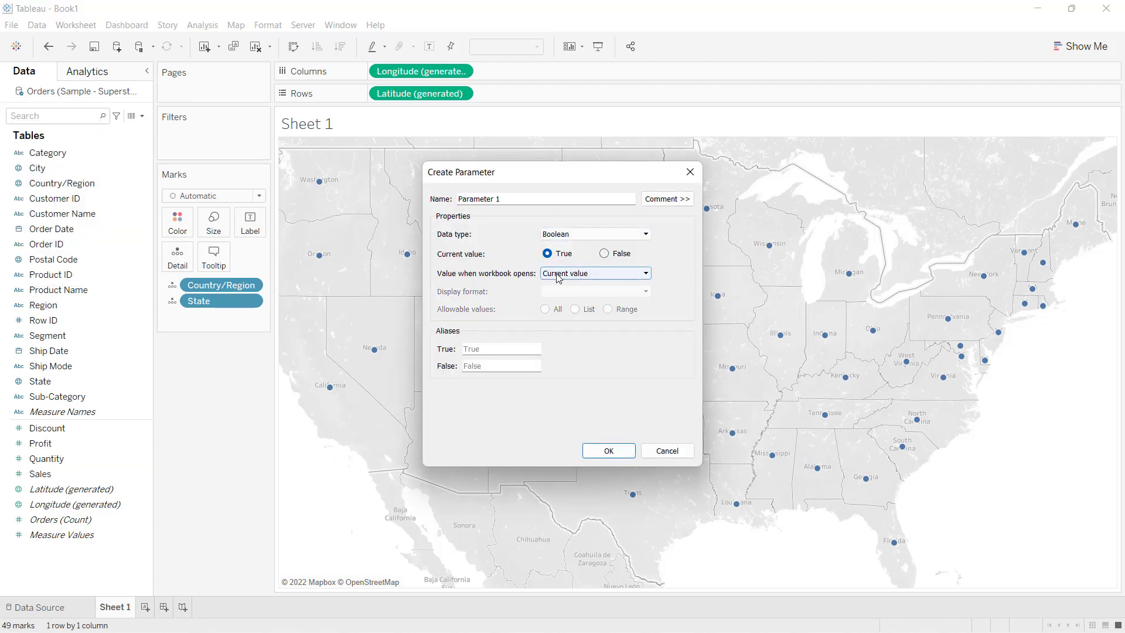
{"action": "left_click_drag", "start_coordinate": [512, 193], "coordinate": [406, 192]}
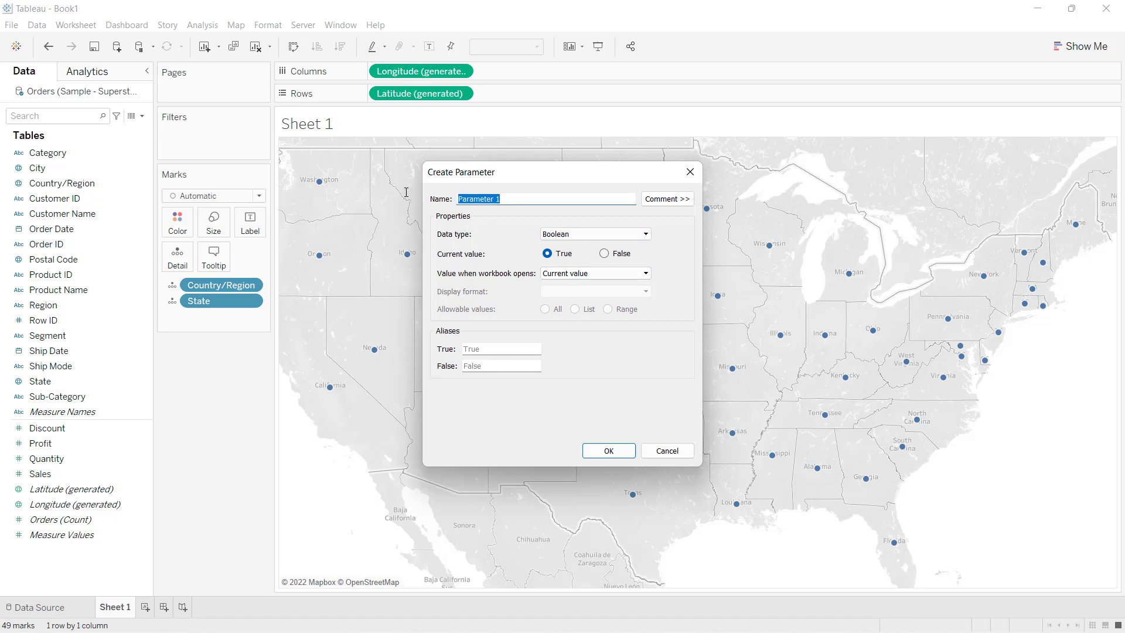
{"action": "type", "text": "To"}
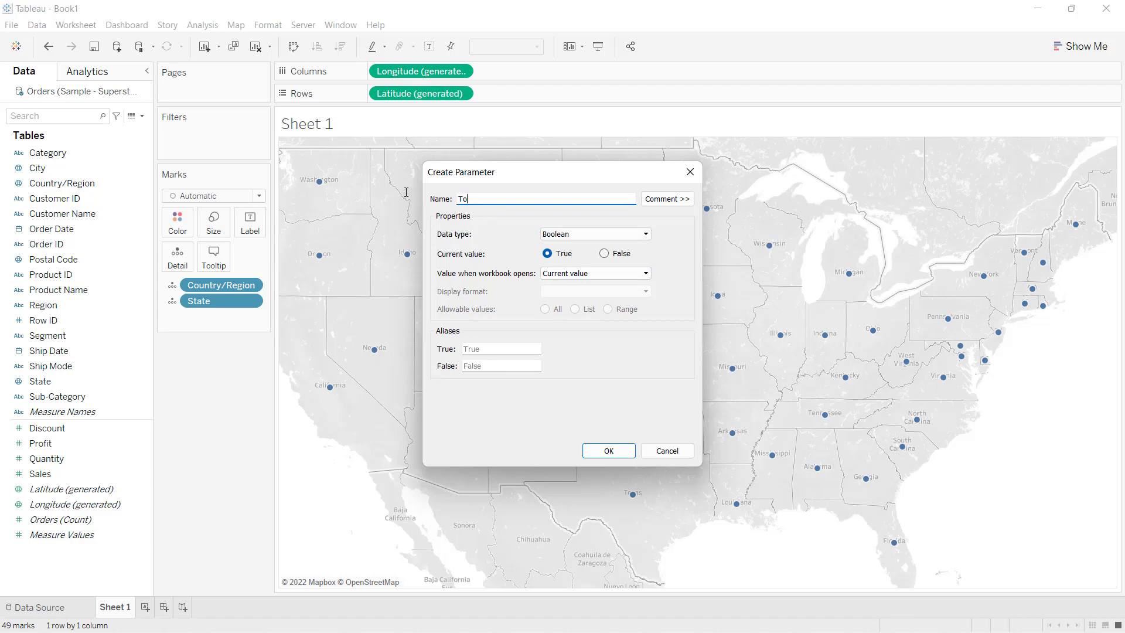
{"action": "type", "text": "ggle Parameter"}
{"action": "key", "text": "Return"}
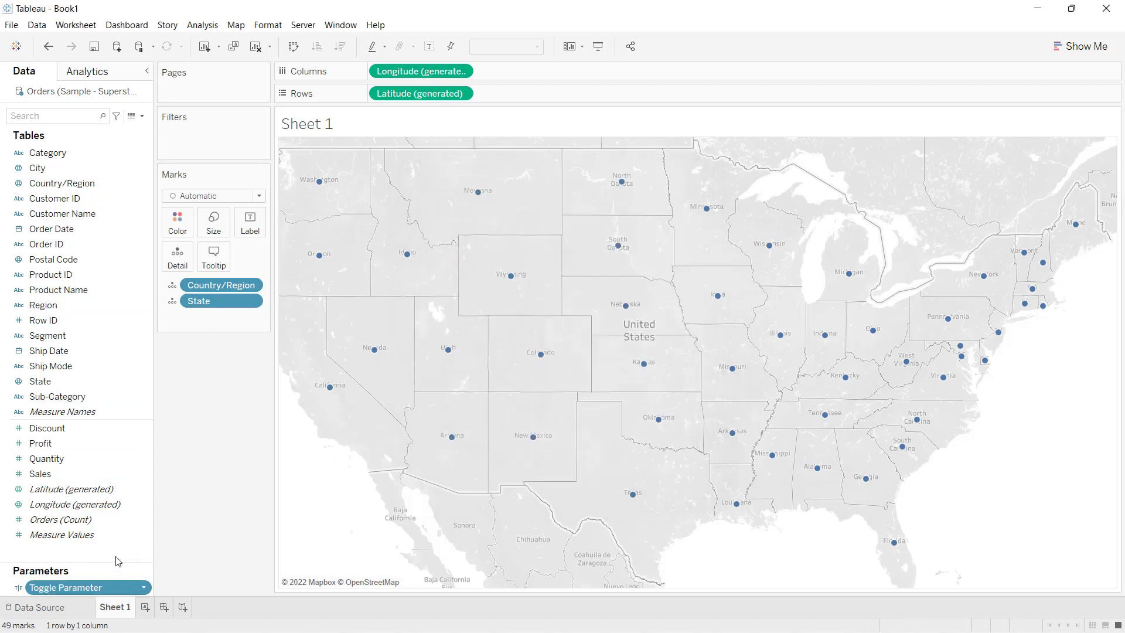
- Show the Toggle Parameter control beside the map and set it to True
{"action": "right_click", "coordinate": [117, 485]}
{"action": "left_click", "coordinate": [120, 424]}
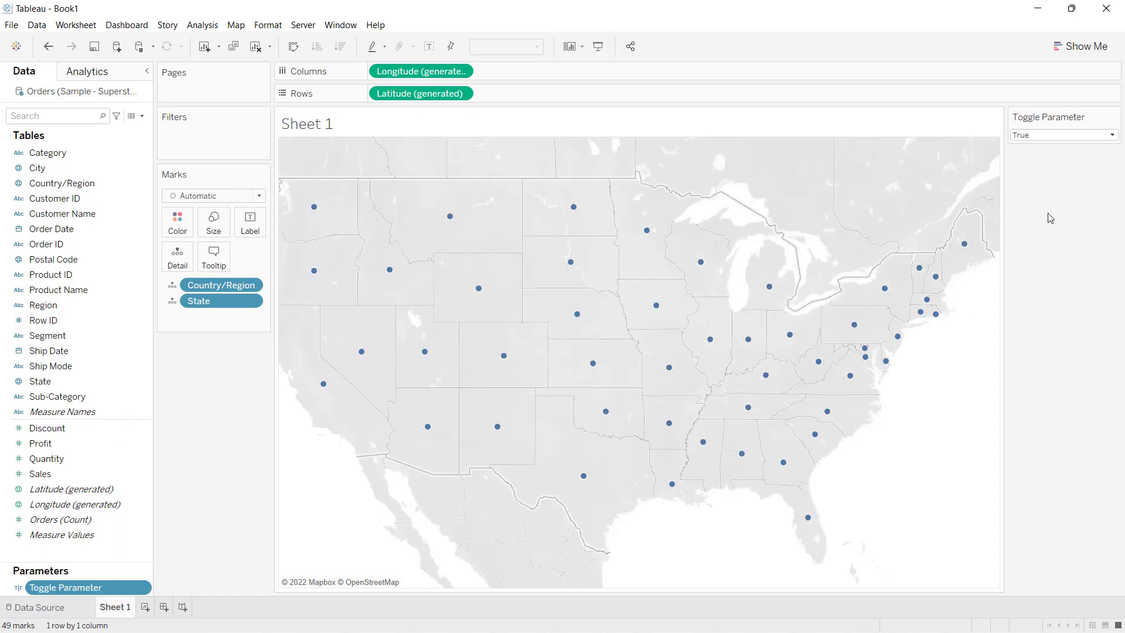
{"action": "left_click", "coordinate": [1051, 134]}
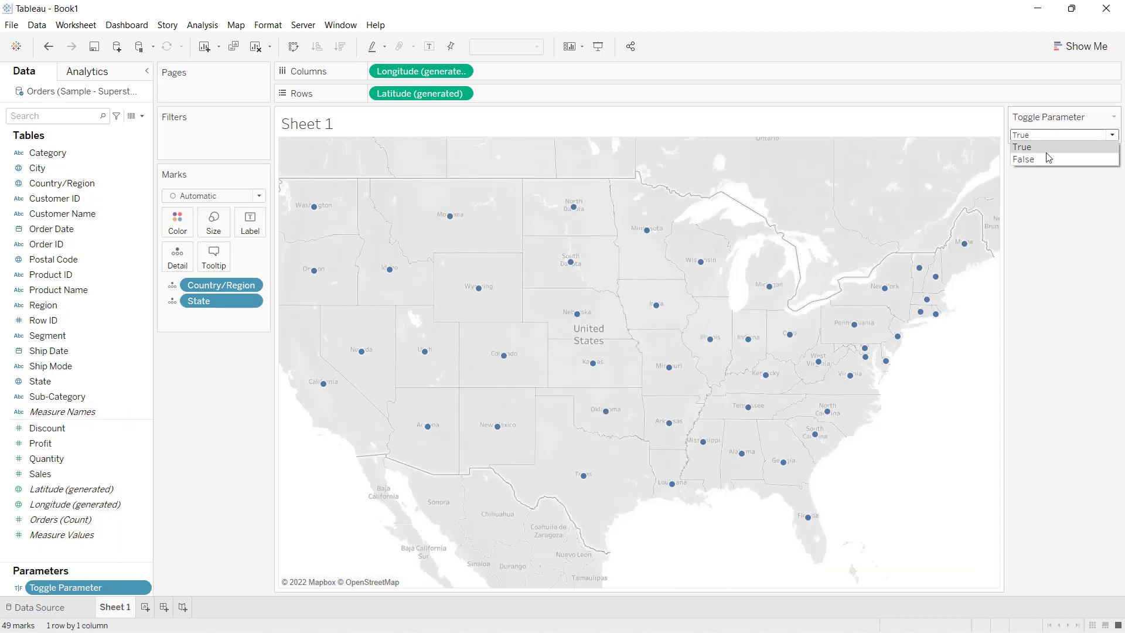
{"action": "left_click", "coordinate": [1081, 244]}
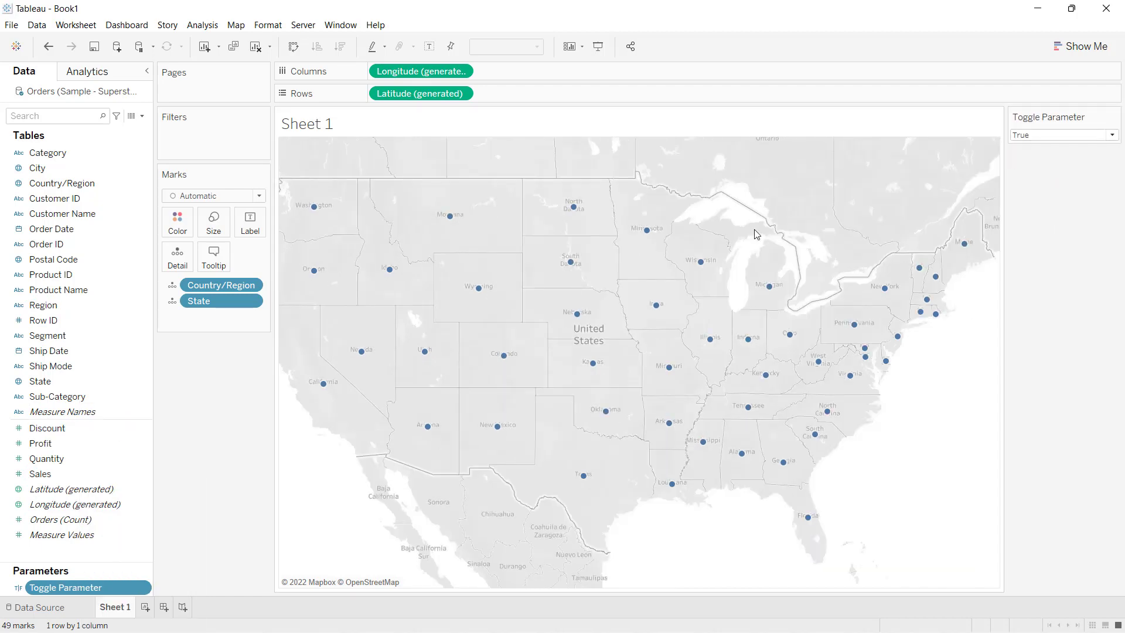
- Start a calculated field named 'Toggle Logic' with the formula IIF([Toggle Parameter]
{"action": "left_click", "coordinate": [142, 115]}
{"action": "left_click", "coordinate": [108, 128]}
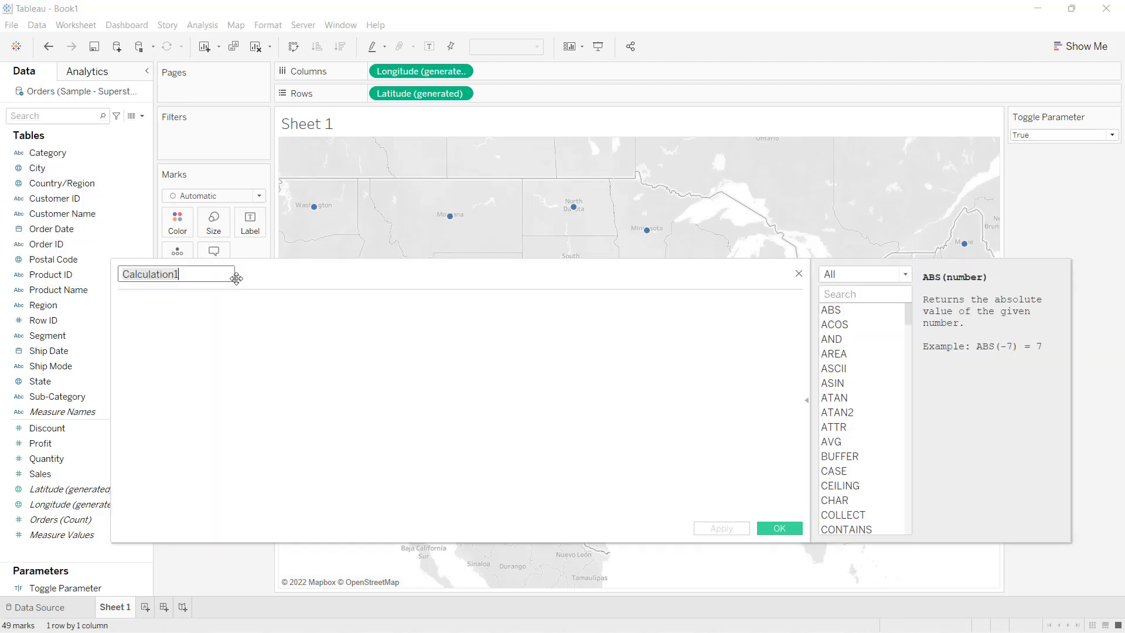
{"action": "type", "text": "Togg"}
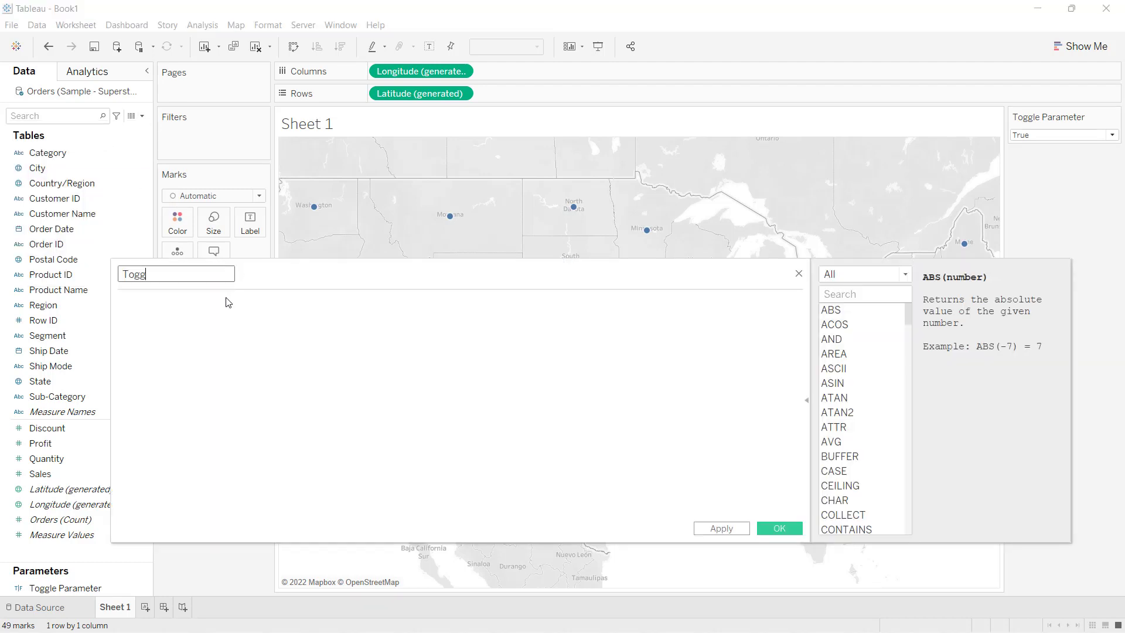
{"action": "type", "text": "le Logic"}
{"action": "left_click", "coordinate": [228, 302]}
{"action": "type", "text": "ii"}
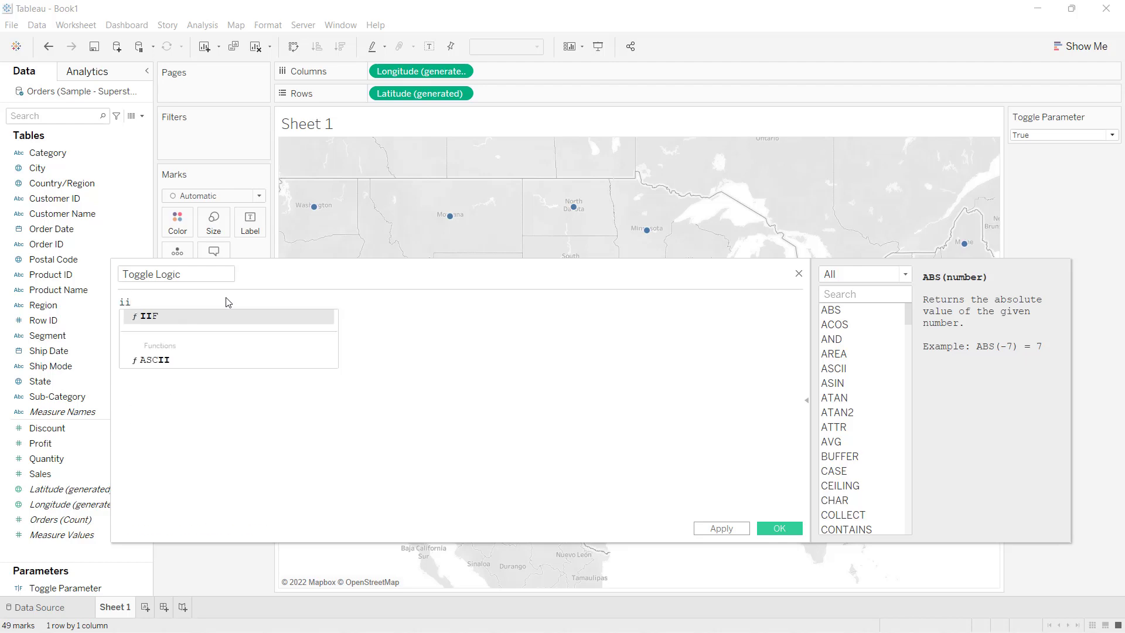
{"action": "key", "text": "Return"}
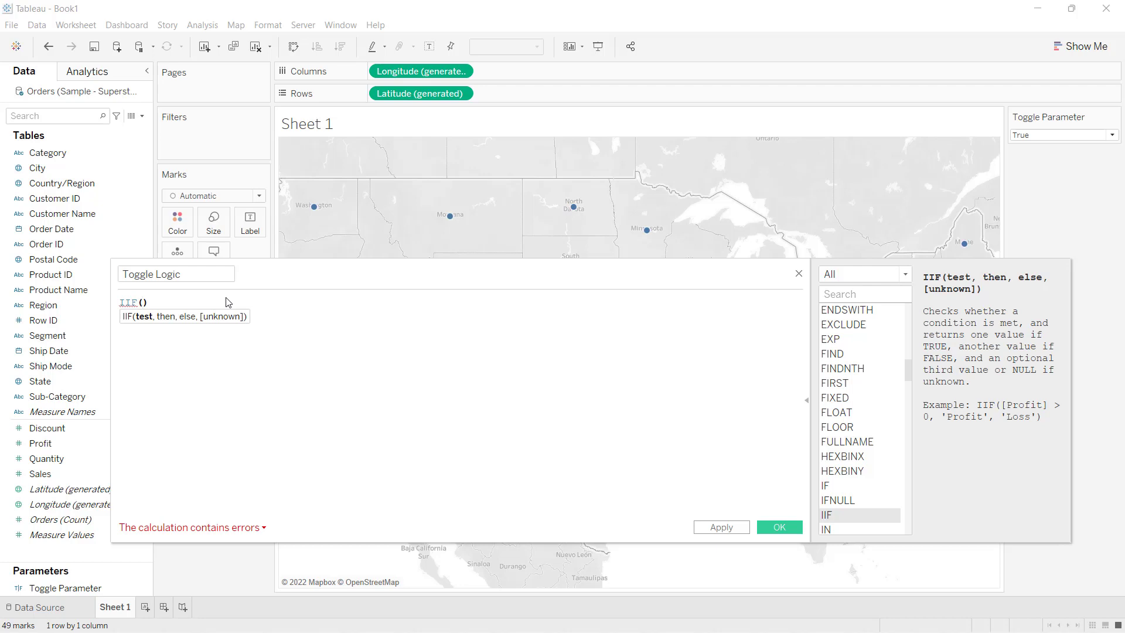
{"action": "type", "text": "to"}
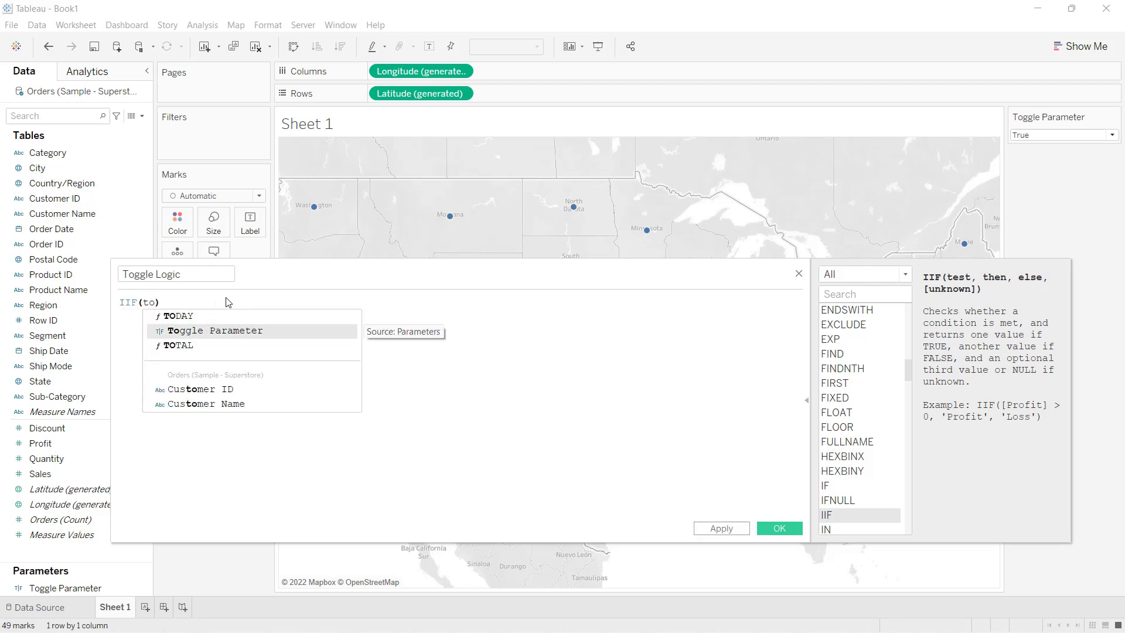
{"action": "key", "text": "Return"}
- Complete the condition as =TRUE, replacing a mistaken TRIM suggestion
{"action": "type", "text": "="}
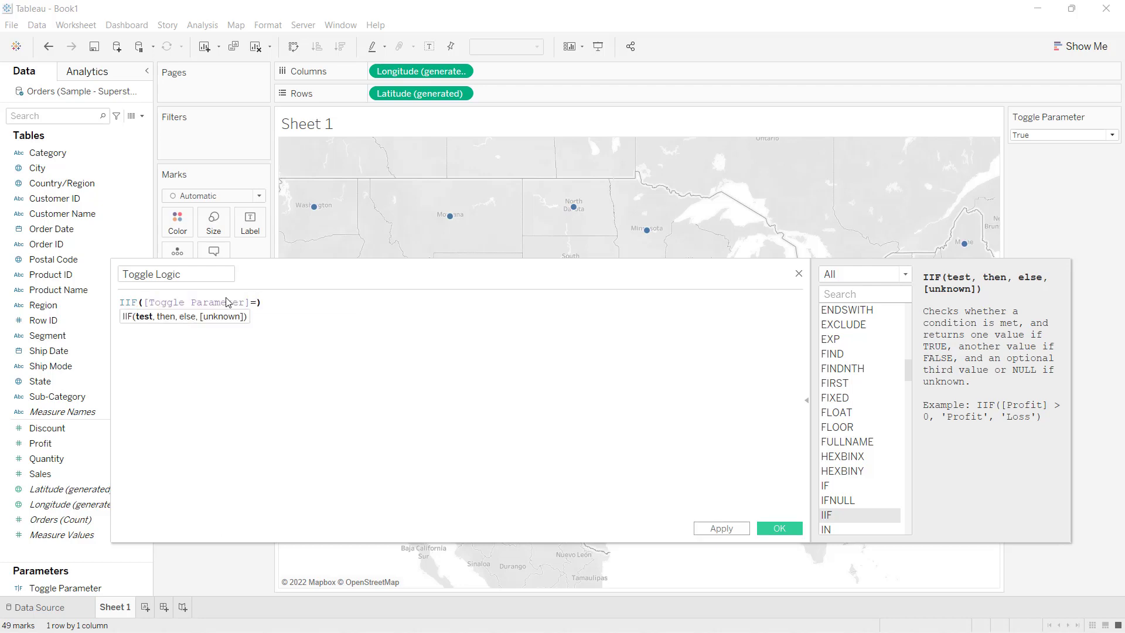
{"action": "type", "text": "TR"}
{"action": "key", "text": "Return"}
{"action": "key", "text": "BackSpace"}
{"action": "key", "text": "BackSpace"}
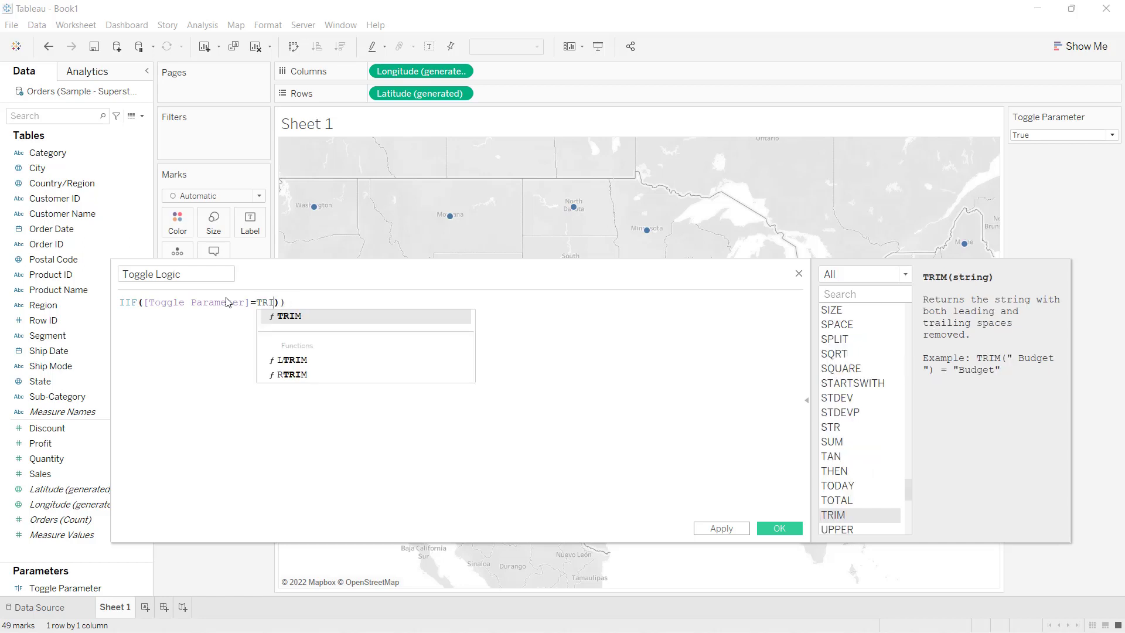
{"action": "key", "text": "BackSpace"}
{"action": "key", "text": "BackSpace"}
{"action": "key", "text": "BackSpace"}
{"action": "key", "text": "Delete"}
{"action": "type", "text": "Tr"}
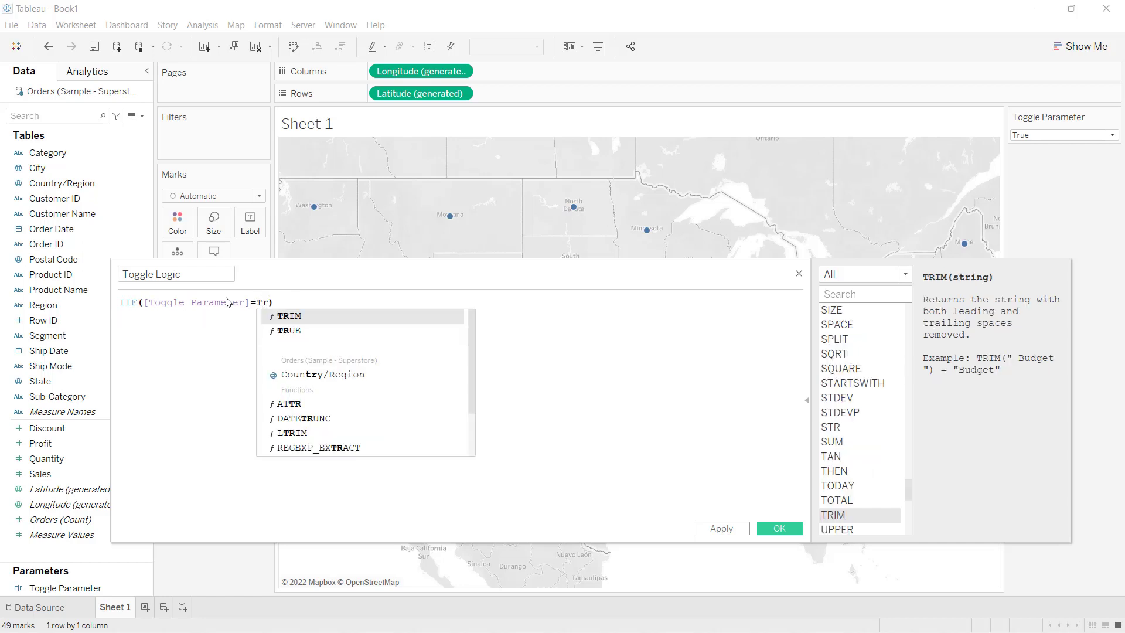
{"action": "type", "text": "u"}
{"action": "key", "text": "Return"}
- Add [Sales] and [Profit] as the two results and save the Toggle Logic calculation
{"action": "type", "text": ", sal"}
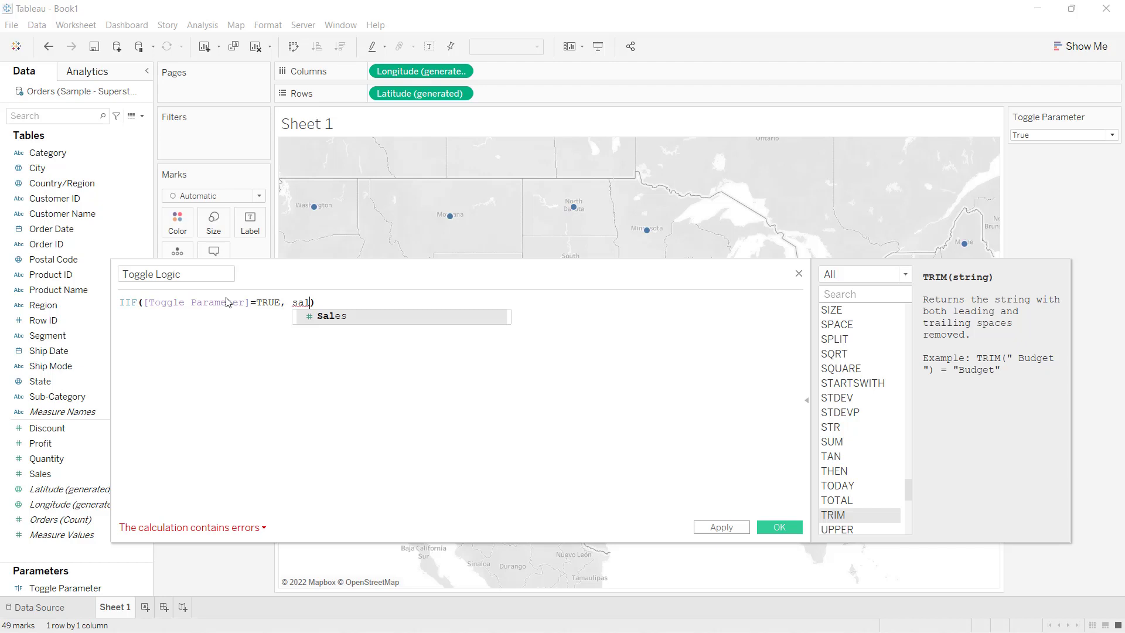
{"action": "key", "text": "Return"}
{"action": "type", "text": ", "}
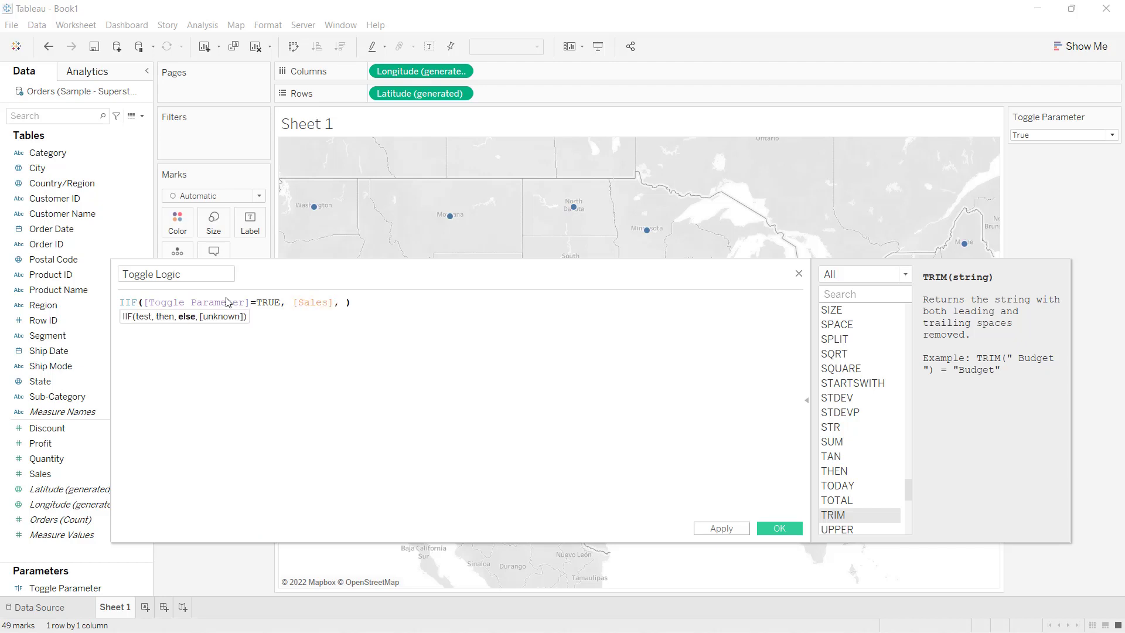
{"action": "type", "text": "pro"}
{"action": "key", "text": "Down"}
{"action": "key", "text": "Down"}
{"action": "key", "text": "Return"}
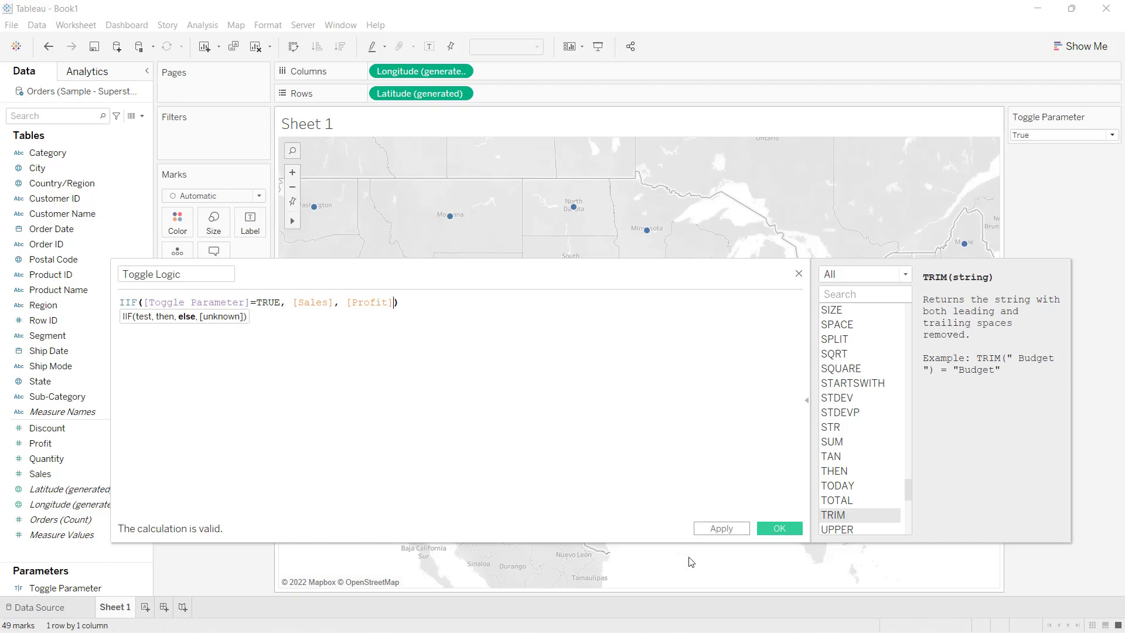
{"action": "left_click", "coordinate": [779, 528]}
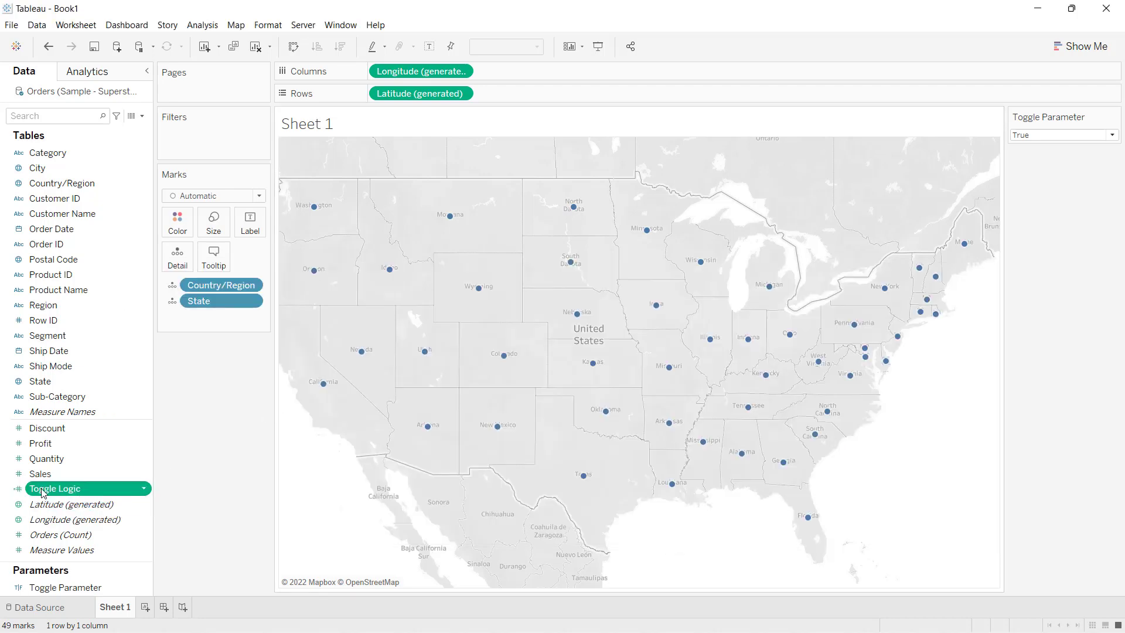
- Colour the states by SUM(Toggle Logic), switch Toggle Parameter to False, and add Sheet 2
{"action": "left_click_drag", "start_coordinate": [46, 491], "coordinate": [177, 225]}
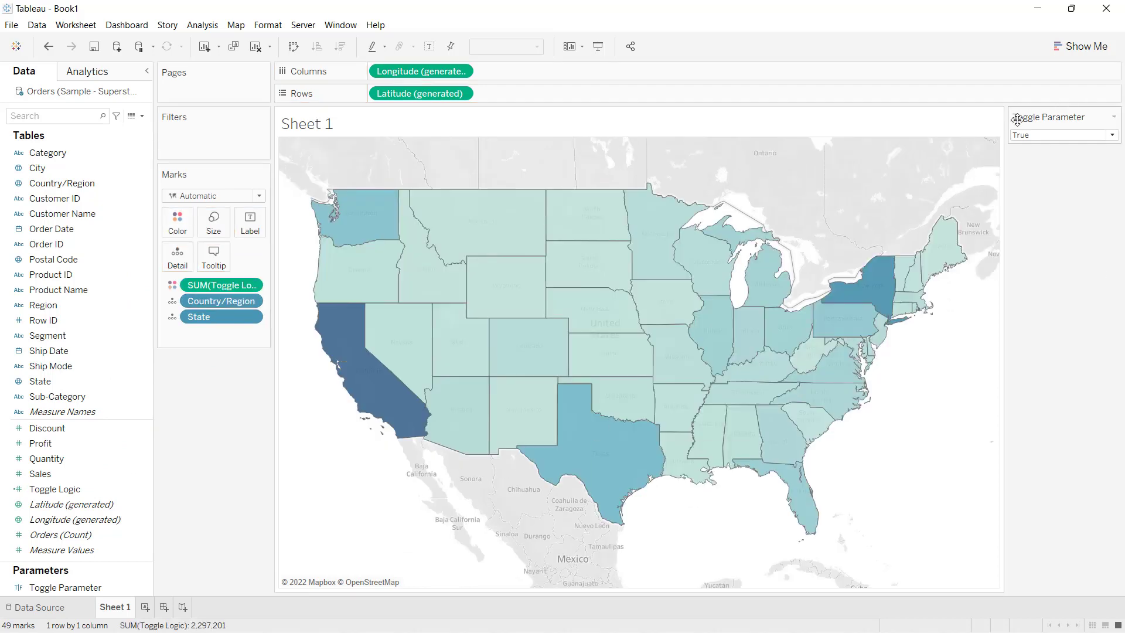
{"action": "mouse_move", "coordinate": [349, 336]}
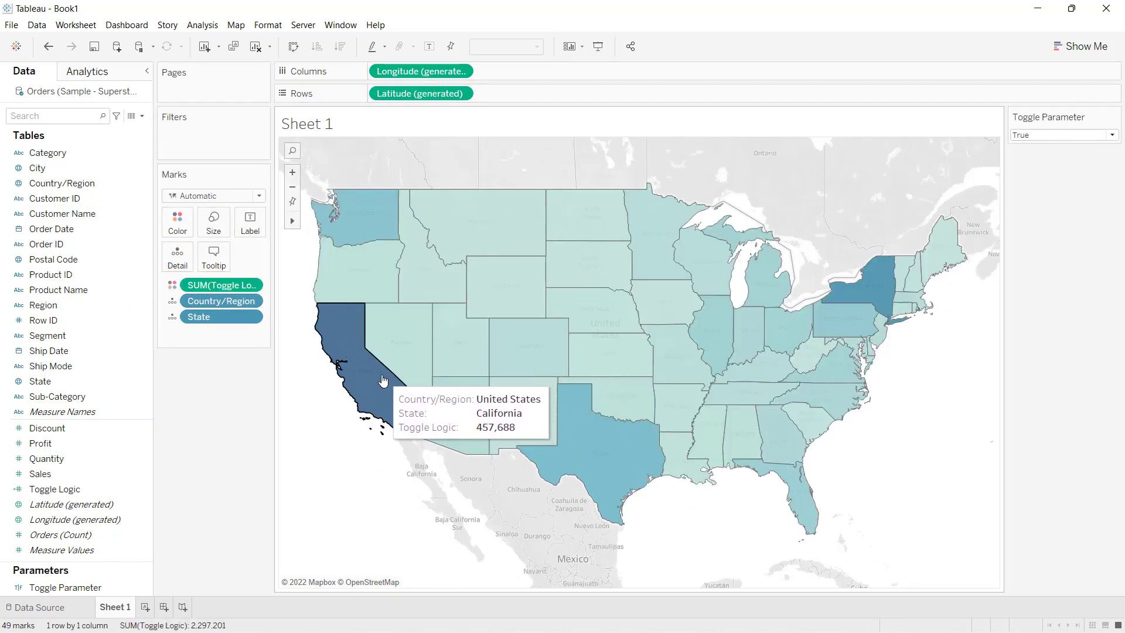
{"action": "left_click", "coordinate": [1034, 136]}
{"action": "left_click", "coordinate": [1033, 160]}
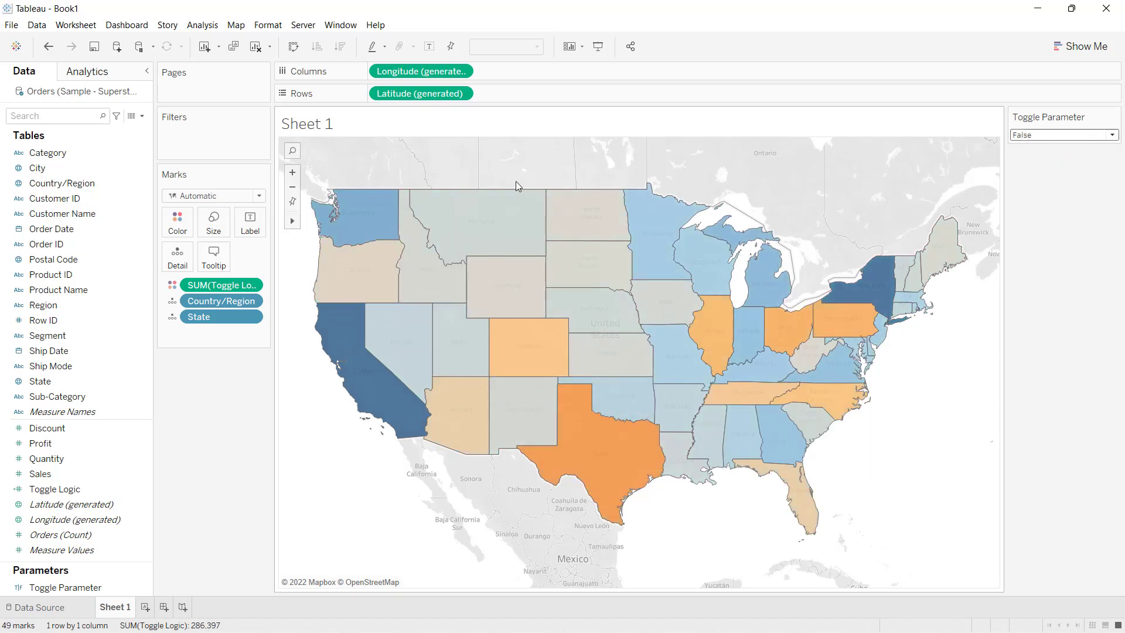
{"action": "mouse_move", "coordinate": [377, 382]}
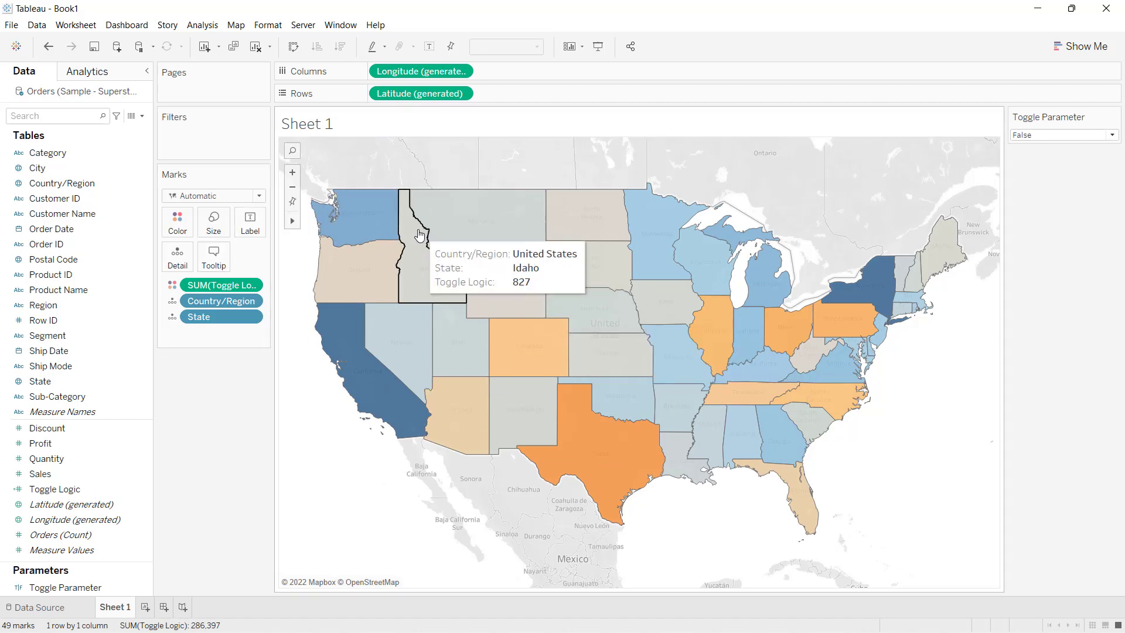
{"action": "left_click", "coordinate": [146, 608]}
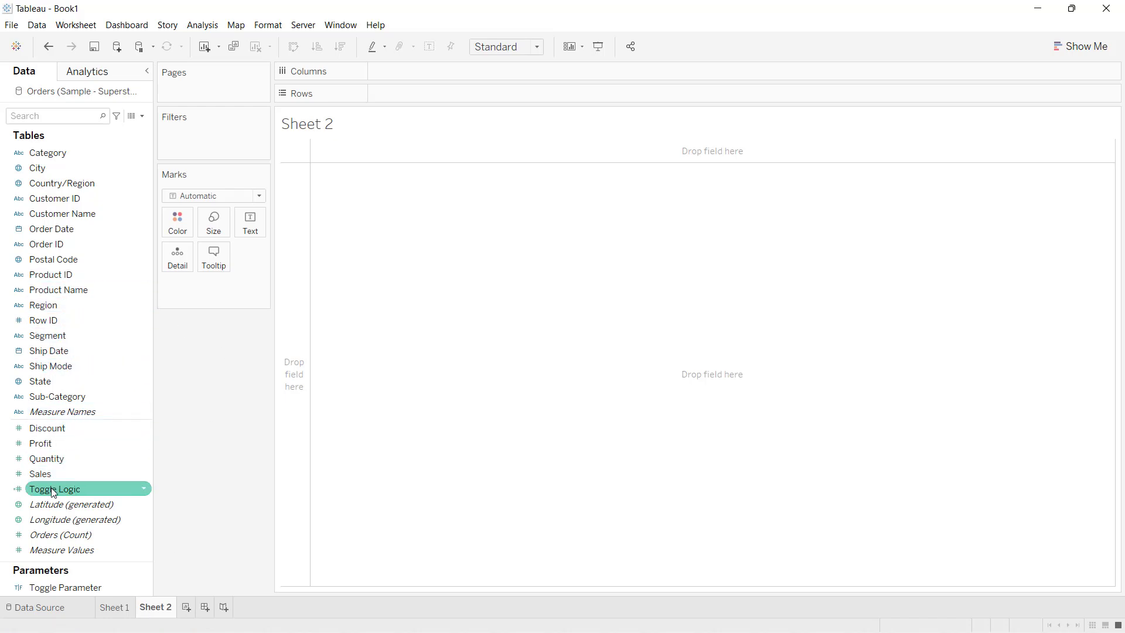
- Plot Toggle Logic bars by State on Sheet 2, sorted descending
{"action": "mouse_move", "coordinate": [52, 488]}
{"action": "left_mouse_down"}
{"action": "mouse_move", "coordinate": [395, 115]}
{"action": "mouse_move", "coordinate": [421, 70]}
{"action": "left_mouse_up"}
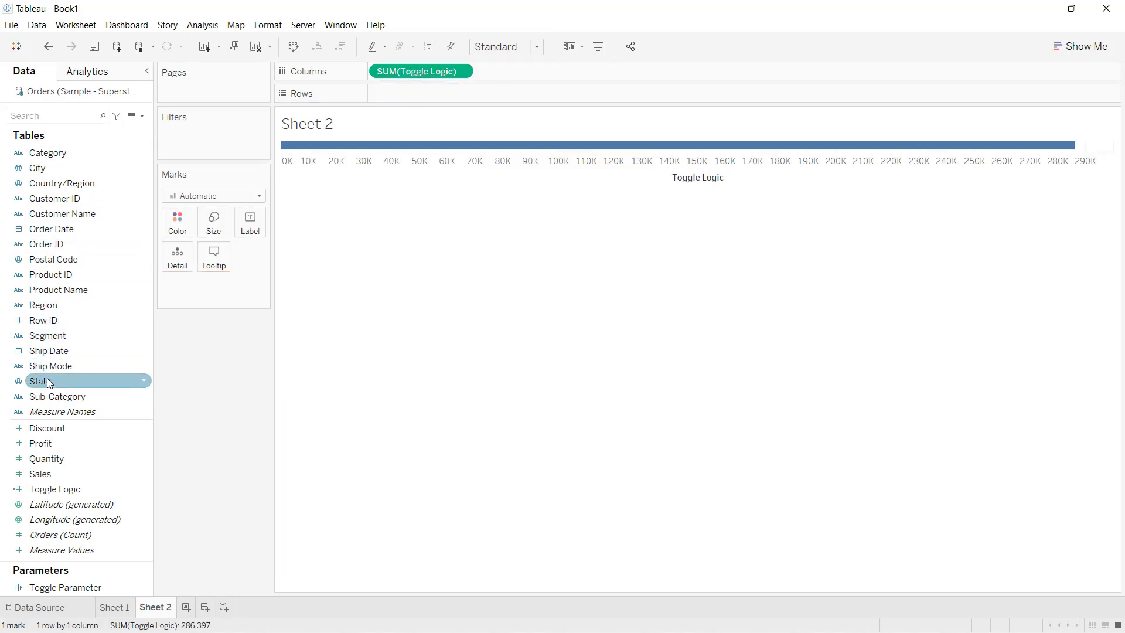
{"action": "left_click_drag", "start_coordinate": [46, 379], "coordinate": [413, 89]}
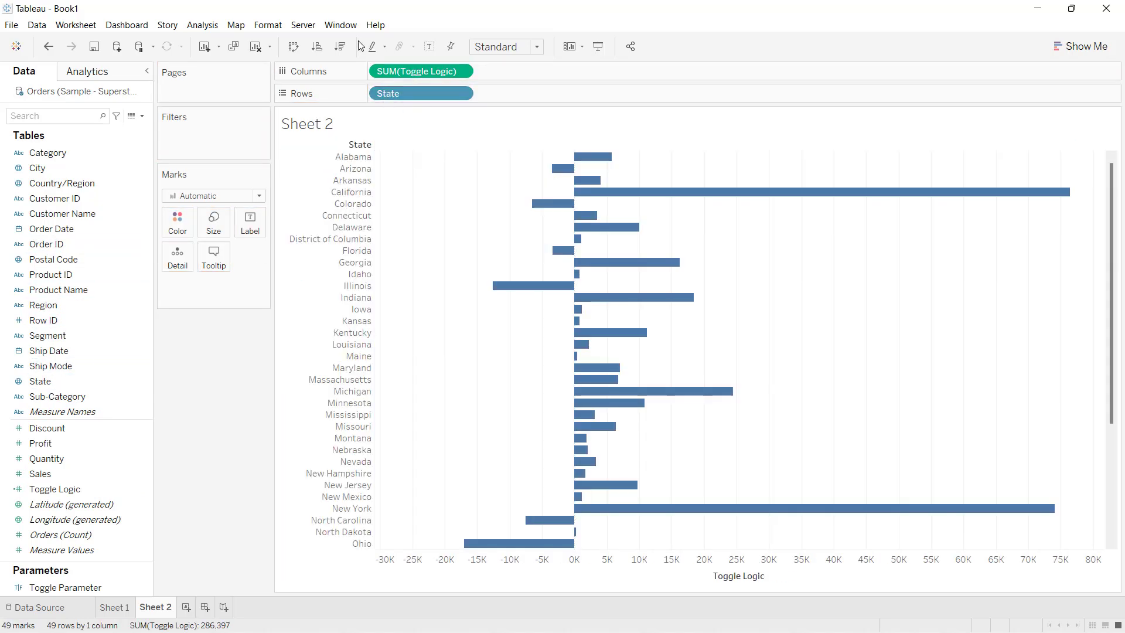
{"action": "left_click", "coordinate": [340, 46]}
- Show the Toggle Parameter control and flip it to True, then back to False
{"action": "right_click", "coordinate": [62, 587]}
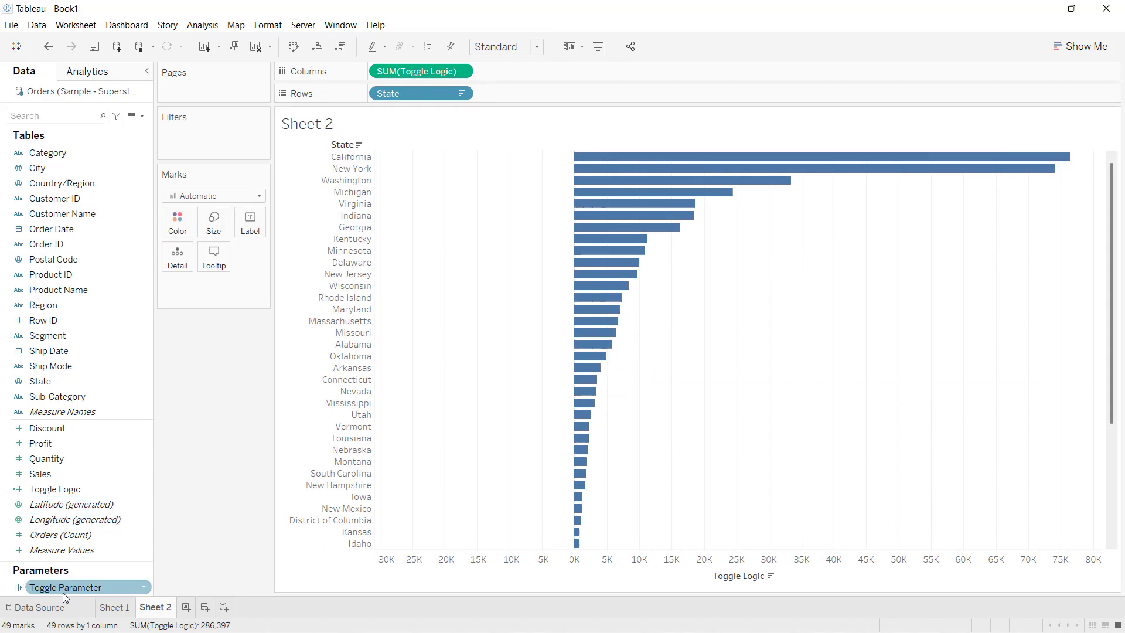
{"action": "left_click", "coordinate": [117, 382]}
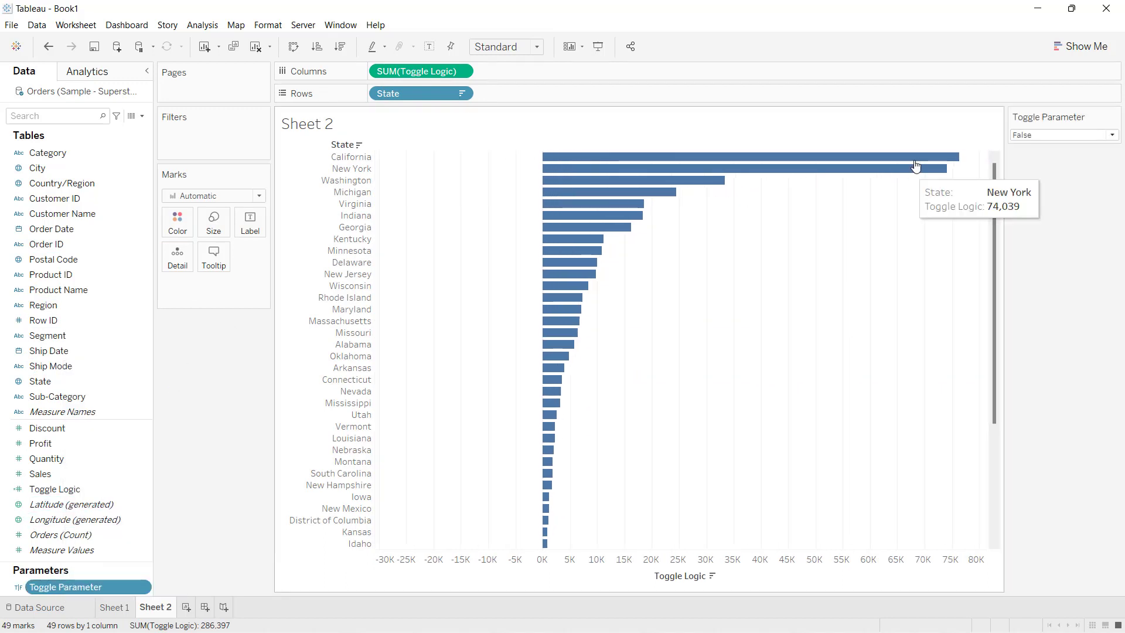
{"action": "left_click", "coordinate": [1021, 136]}
{"action": "left_click", "coordinate": [1027, 148]}
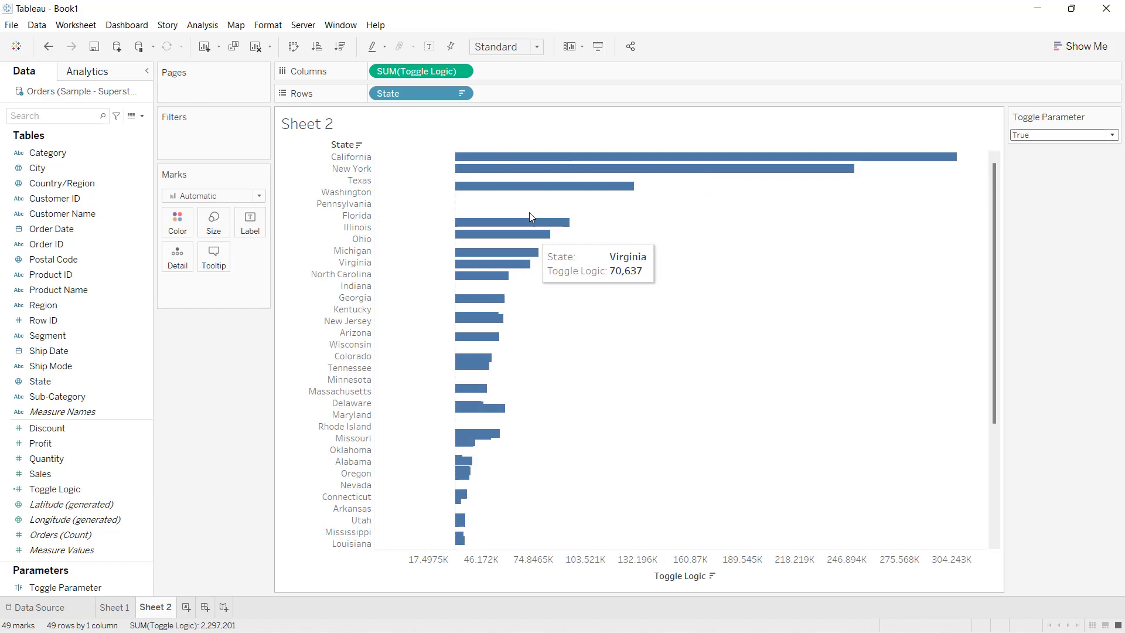
{"action": "left_click", "coordinate": [1021, 136]}
{"action": "left_click", "coordinate": [1023, 158]}
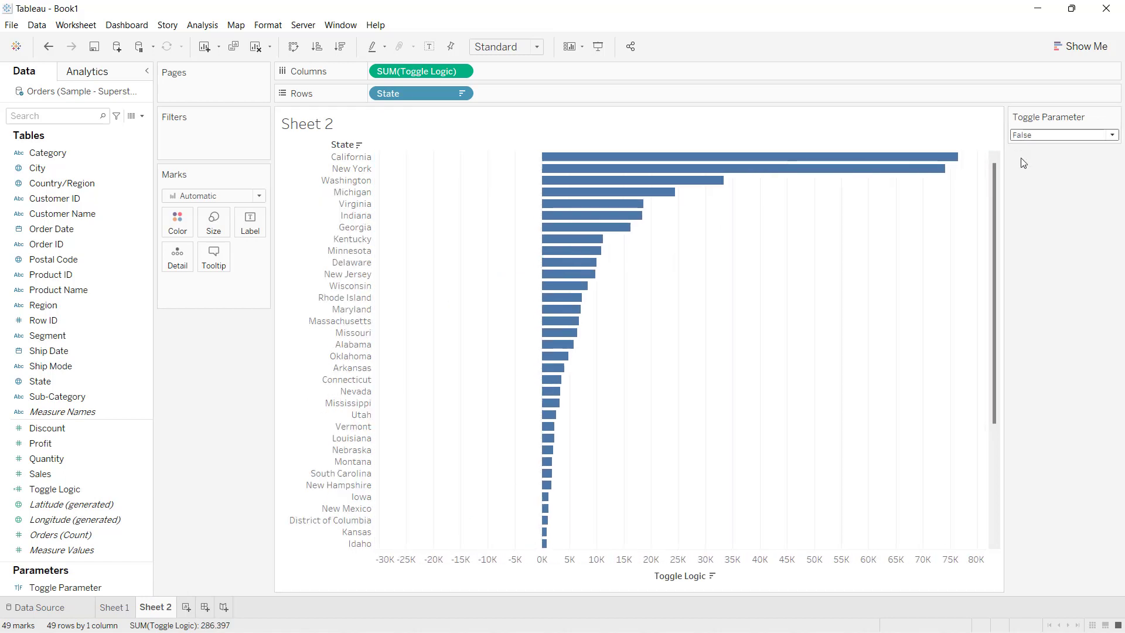
- Filter State to the top 10 by field and fit the chart to Entire View
{"action": "left_click_drag", "start_coordinate": [39, 381], "coordinate": [188, 142]}
{"action": "left_click", "coordinate": [578, 148]}
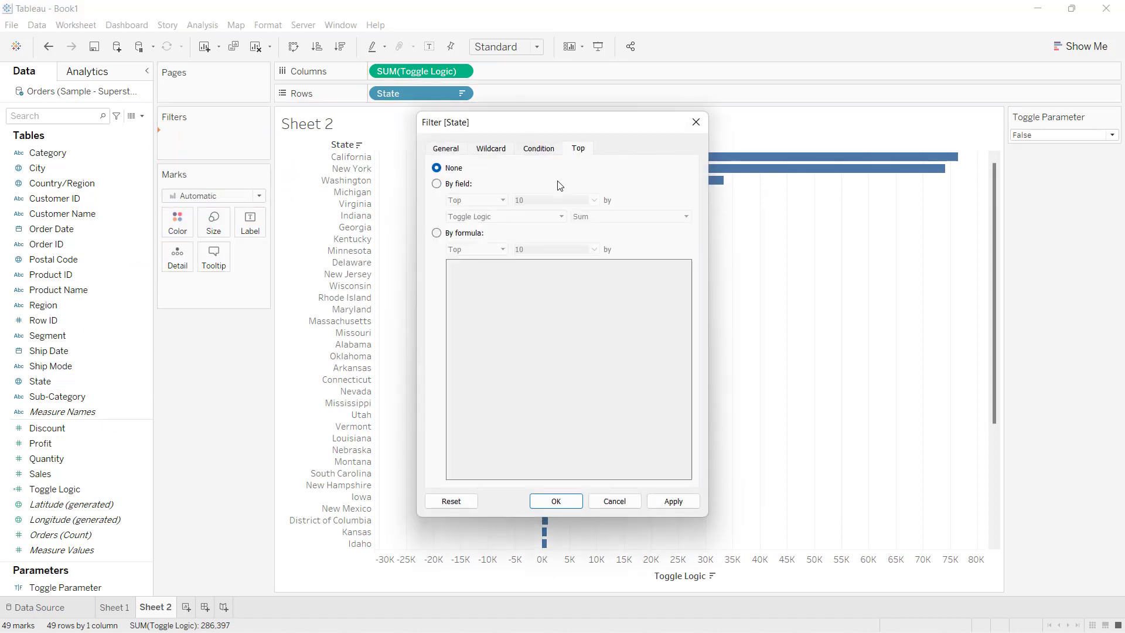
{"action": "left_click", "coordinate": [445, 187]}
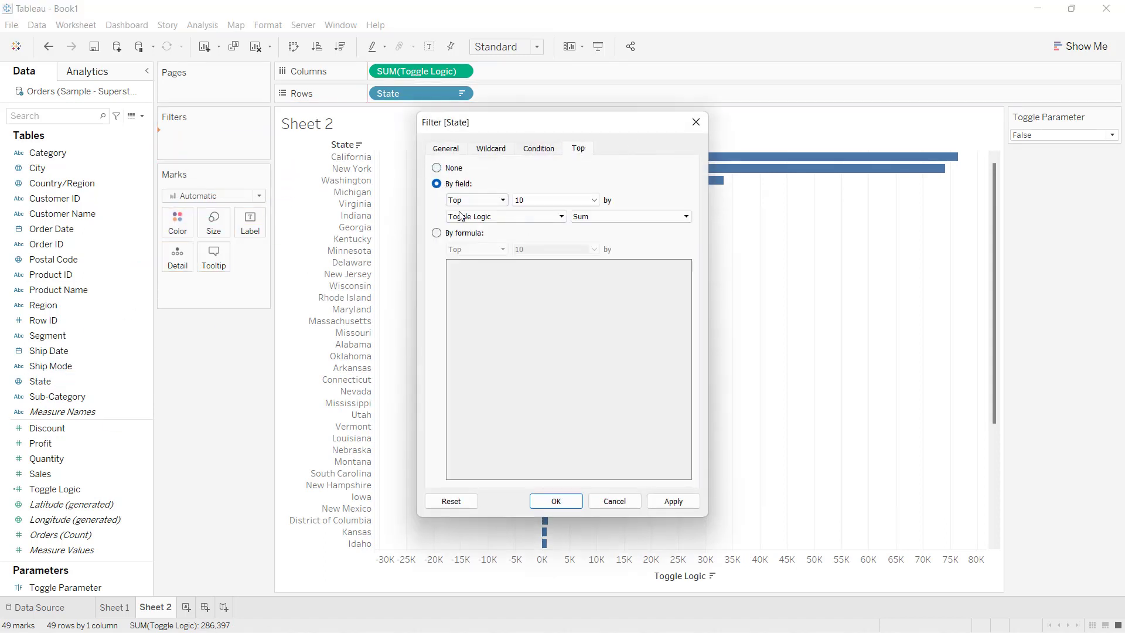
{"action": "left_click", "coordinate": [565, 499]}
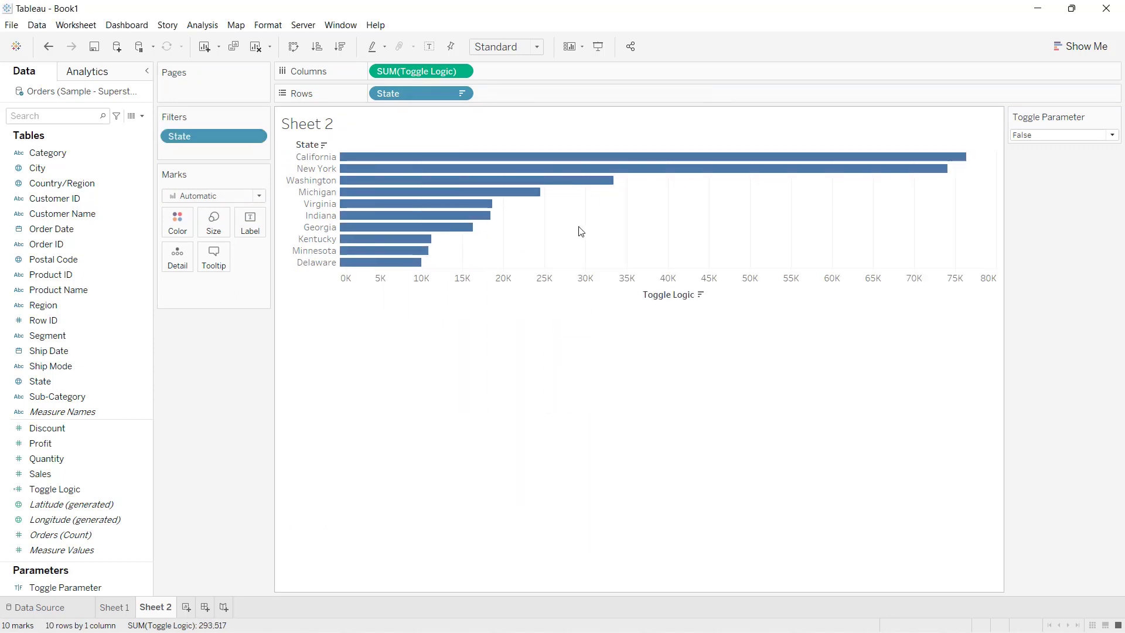
{"action": "left_click", "coordinate": [510, 46]}
{"action": "left_click", "coordinate": [507, 98]}
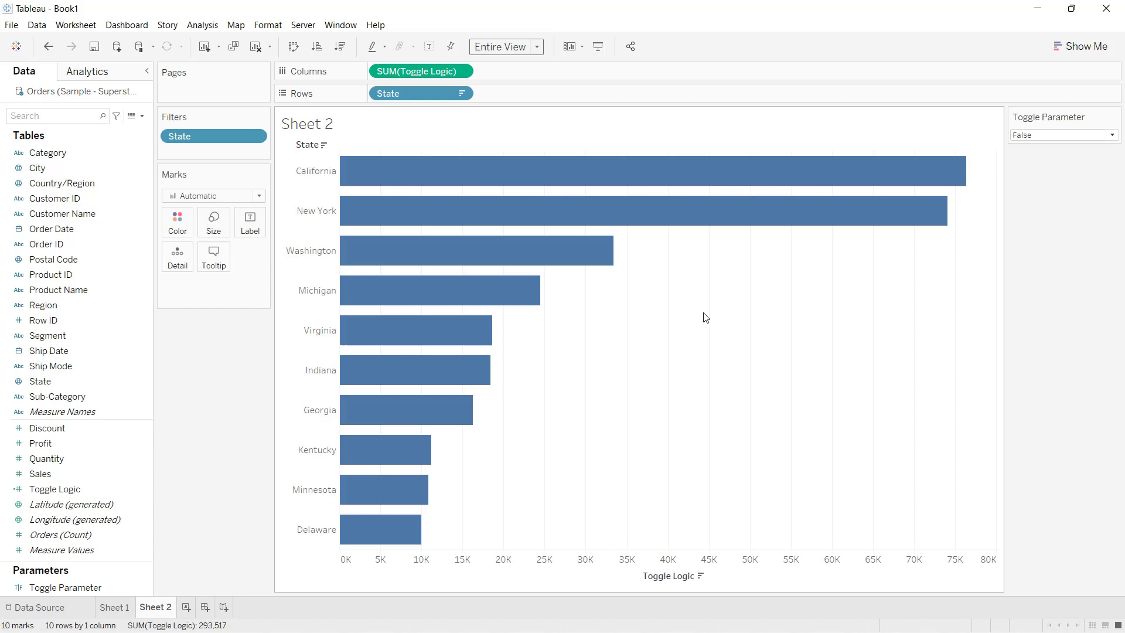
- Rename the map sheet to 'Map' and the bar chart sheet to 'Bar'
{"action": "left_click", "coordinate": [125, 607]}
{"action": "double_click", "coordinate": [126, 607]}
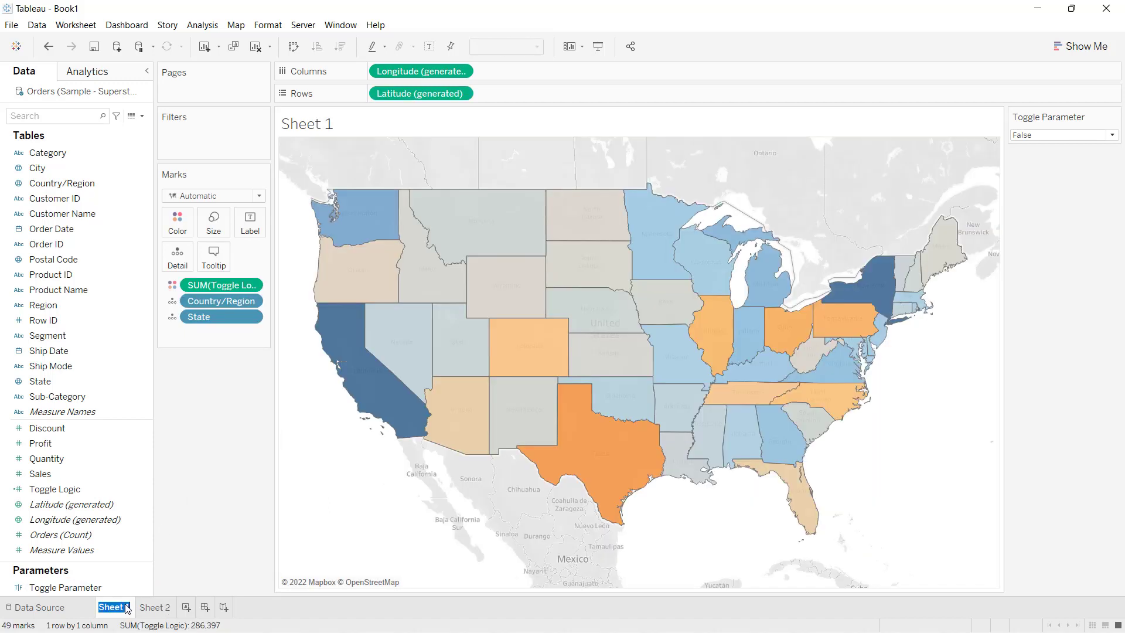
{"action": "type", "text": "Map"}
{"action": "key", "text": "Return"}
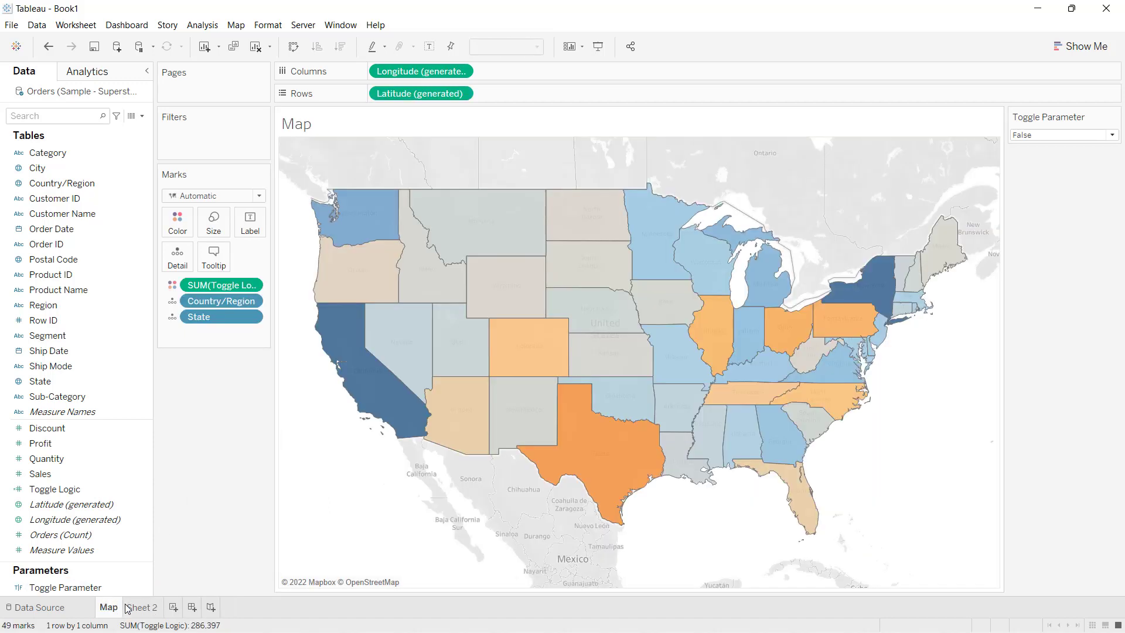
{"action": "double_click", "coordinate": [144, 608]}
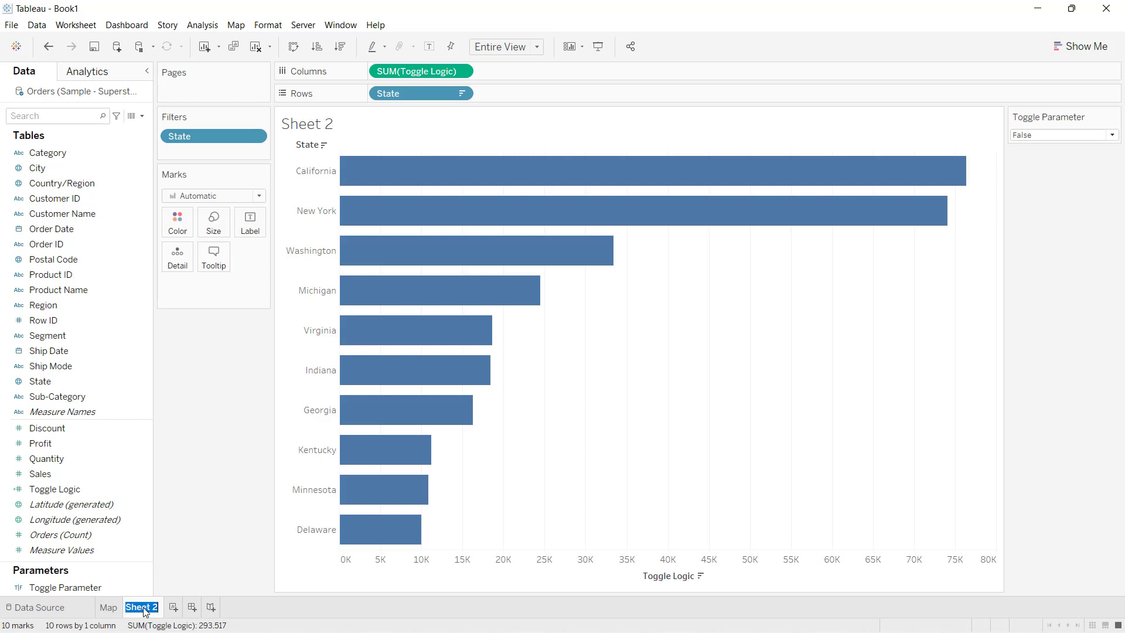
{"action": "type", "text": "Bar"}
{"action": "key", "text": "Return"}
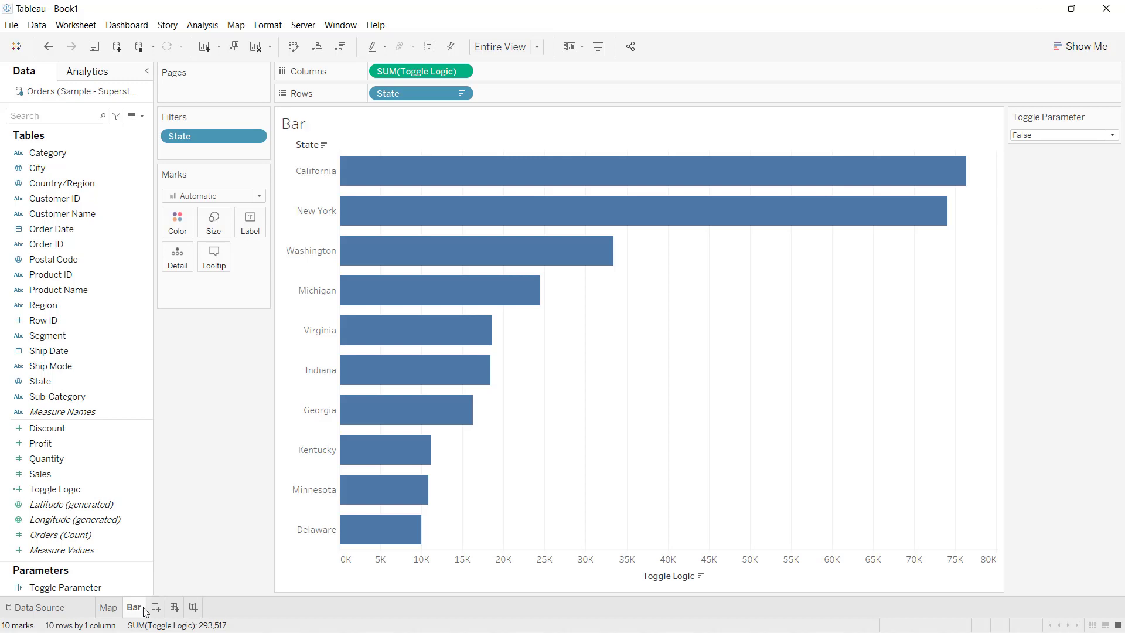
- Add a new worksheet and name it 'Button'
{"action": "left_click", "coordinate": [157, 608]}
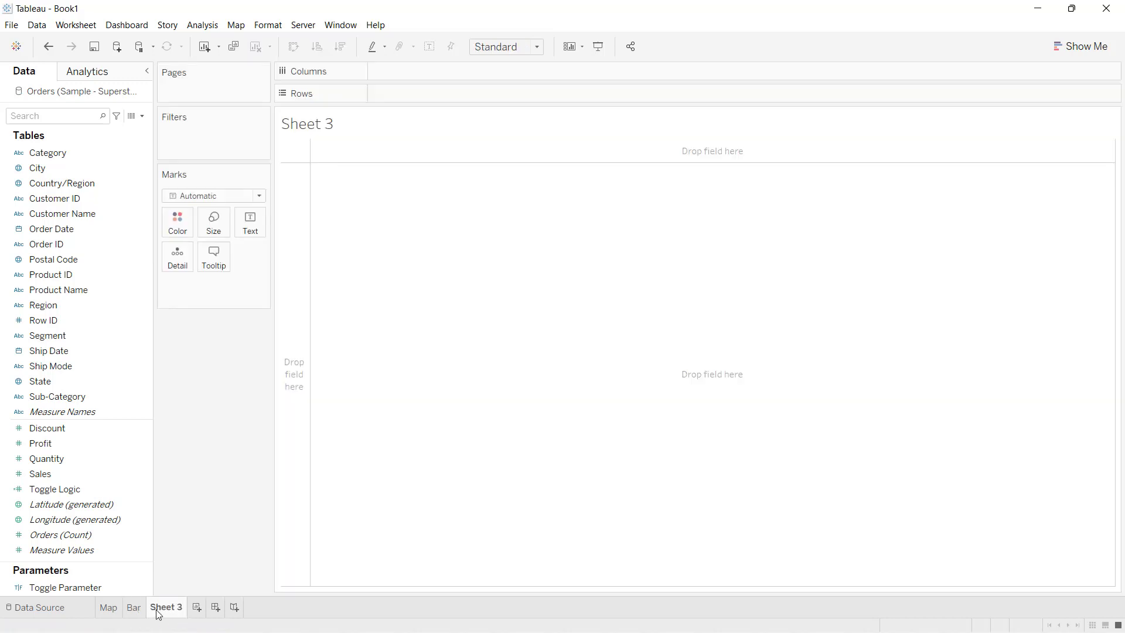
{"action": "double_click", "coordinate": [157, 610]}
{"action": "type", "text": "Button"}
{"action": "key", "text": "Return"}
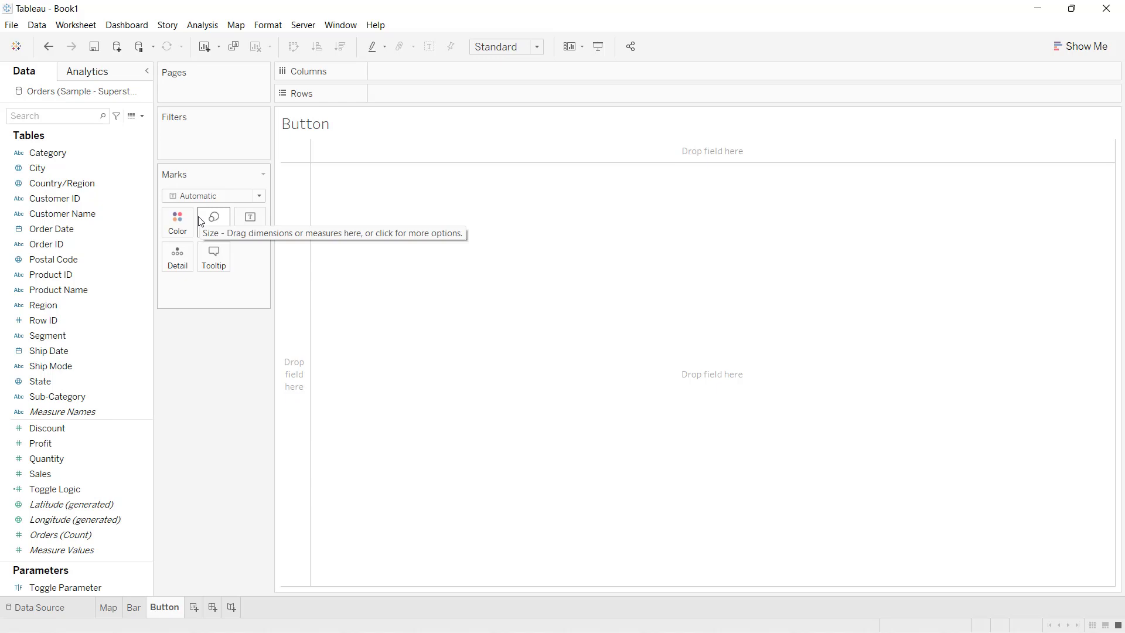
- Start a calculated field named Button Logic, after cancelling an accidental new-parameter dialog
{"action": "left_click", "coordinate": [142, 117]}
{"action": "left_click", "coordinate": [99, 143]}
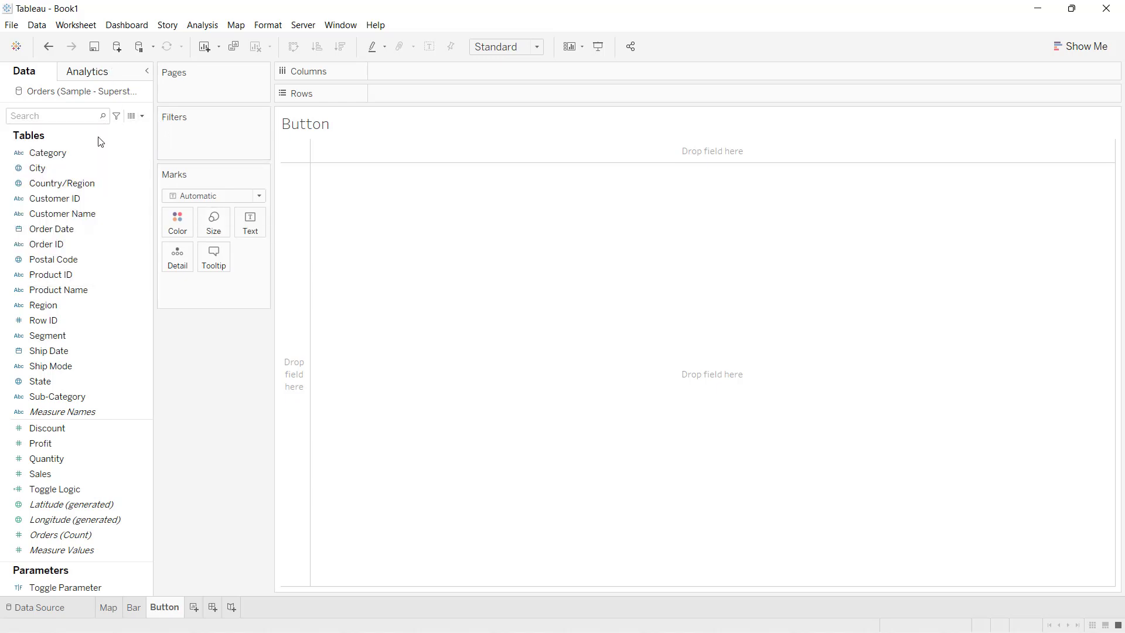
{"action": "key", "text": "Escape"}
{"action": "left_click", "coordinate": [142, 116]}
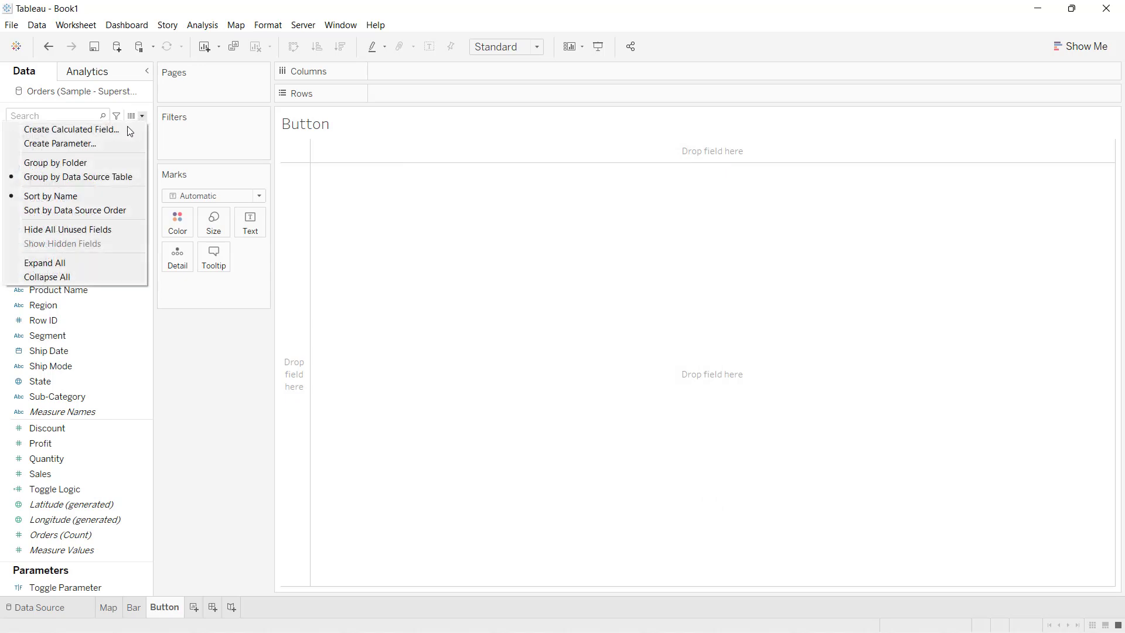
{"action": "left_click", "coordinate": [117, 129]}
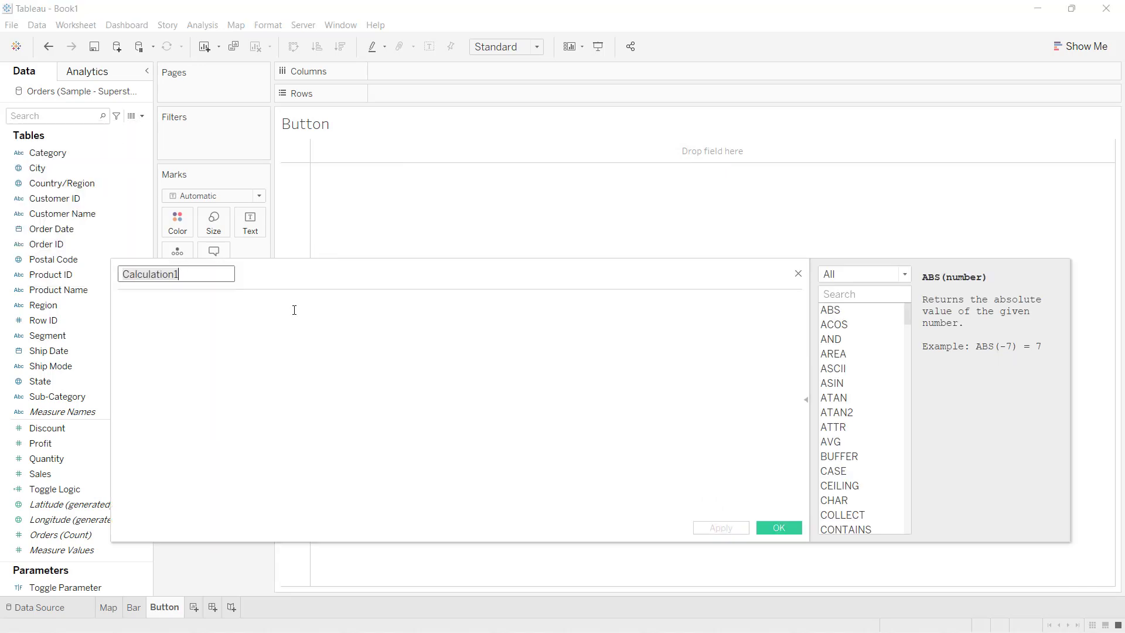
{"action": "type", "text": "Button Logic"}
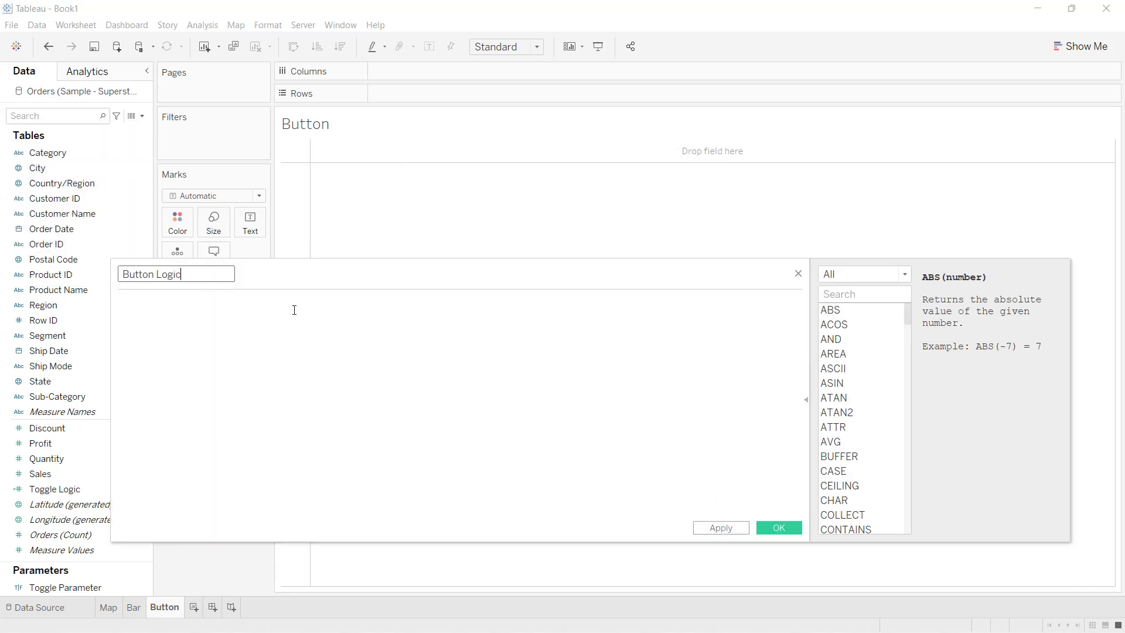
{"action": "left_click", "coordinate": [294, 309]}
- Begin the Button Logic formula with IIF([Toggle Parameter]
{"action": "type", "text": "II"}
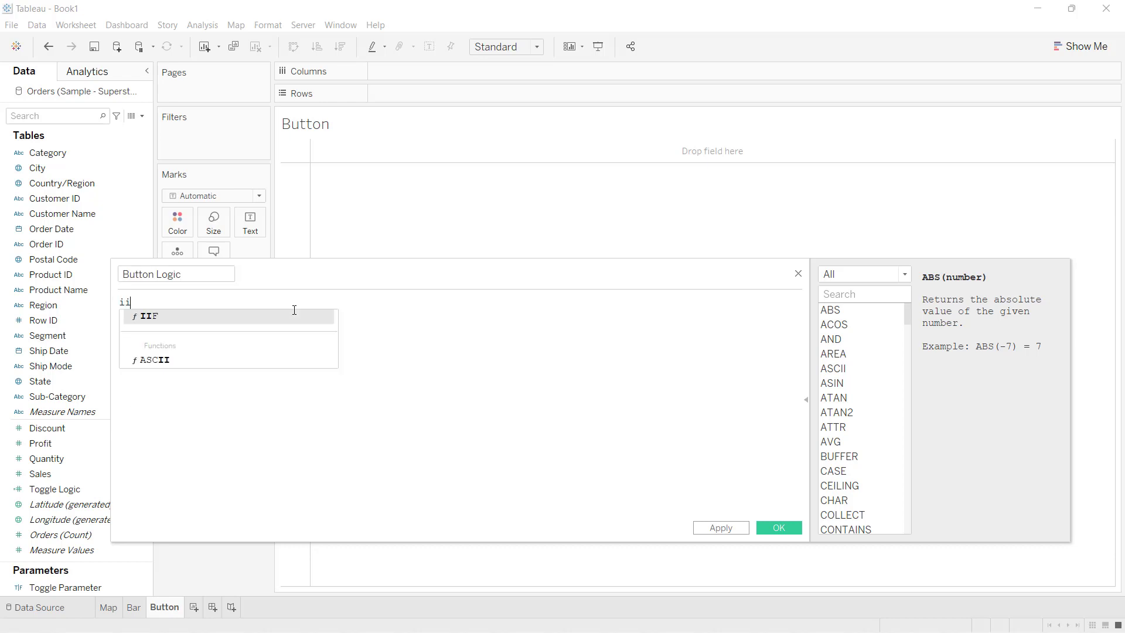
{"action": "key", "text": "Return"}
{"action": "type", "text": "to"}
{"action": "key", "text": "Down"}
{"action": "key", "text": "Down"}
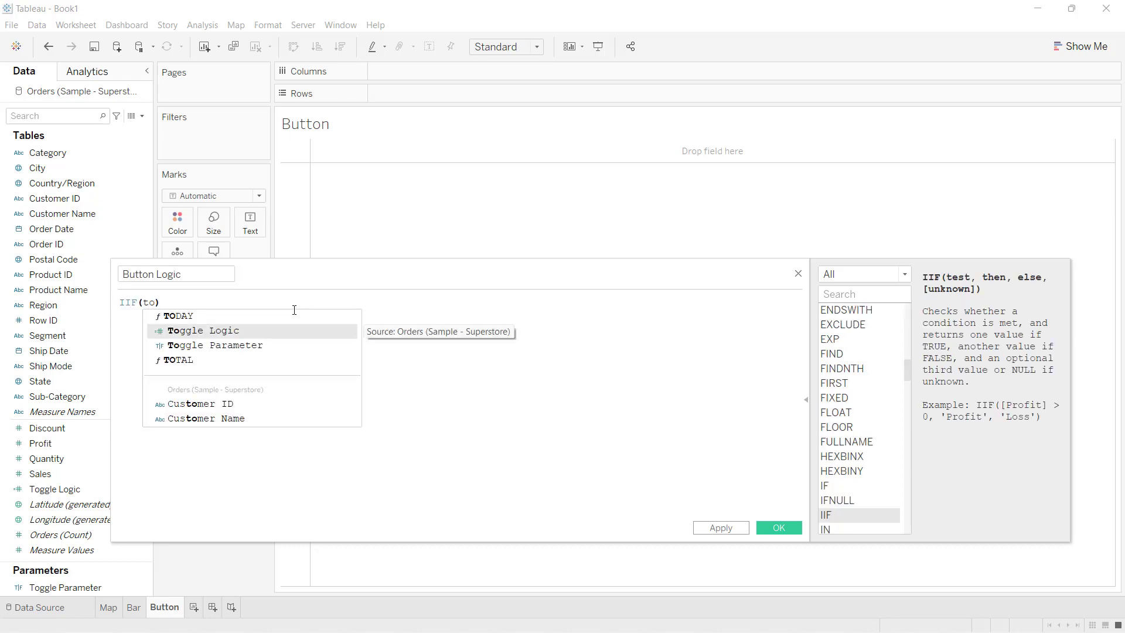
{"action": "key", "text": "Return"}
- Finish the formula as =TRUE,FALSE,TRUE, removing a mistaken TRIM suggestion
{"action": "type", "text": "="}
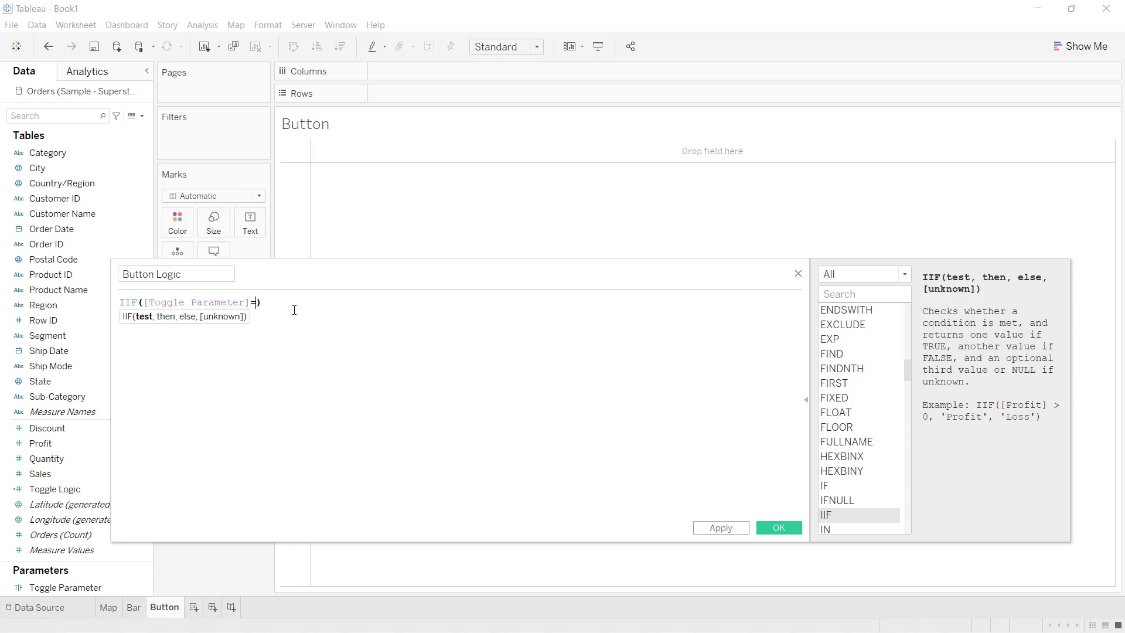
{"action": "type", "text": "trim"}
{"action": "key", "text": "Return"}
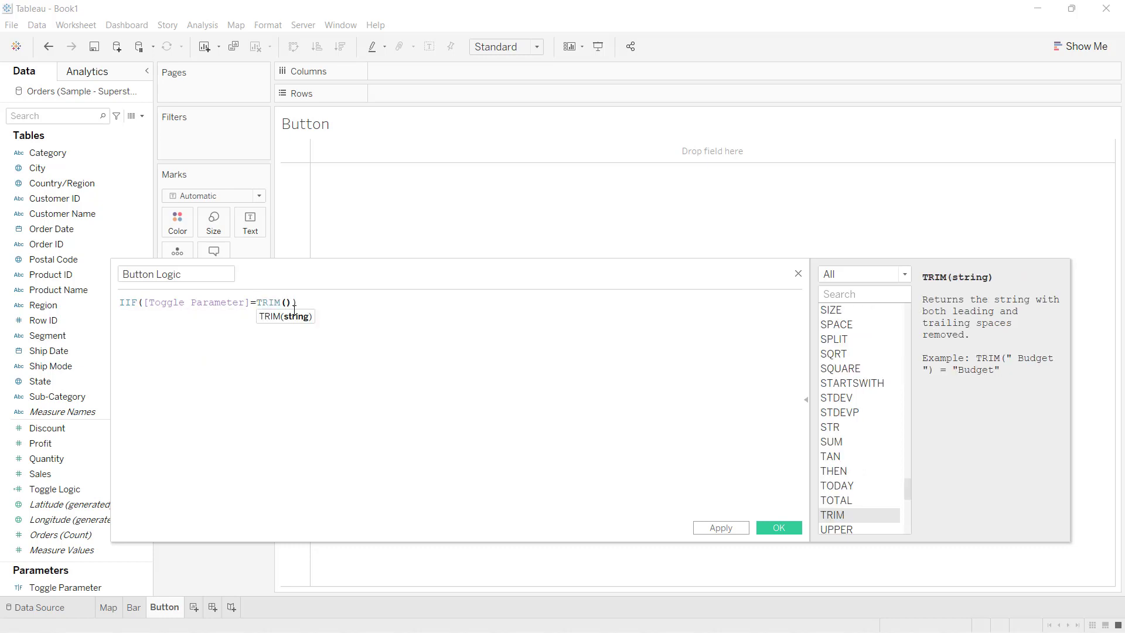
{"action": "key", "text": "BackSpace"}
{"action": "key", "text": "BackSpace"}
{"action": "key", "text": "BackSpace"}
{"action": "key", "text": "BackSpace"}
{"action": "key", "text": "BackSpace"}
{"action": "key", "text": "BackSpace"}
{"action": "type", "text": "T"}
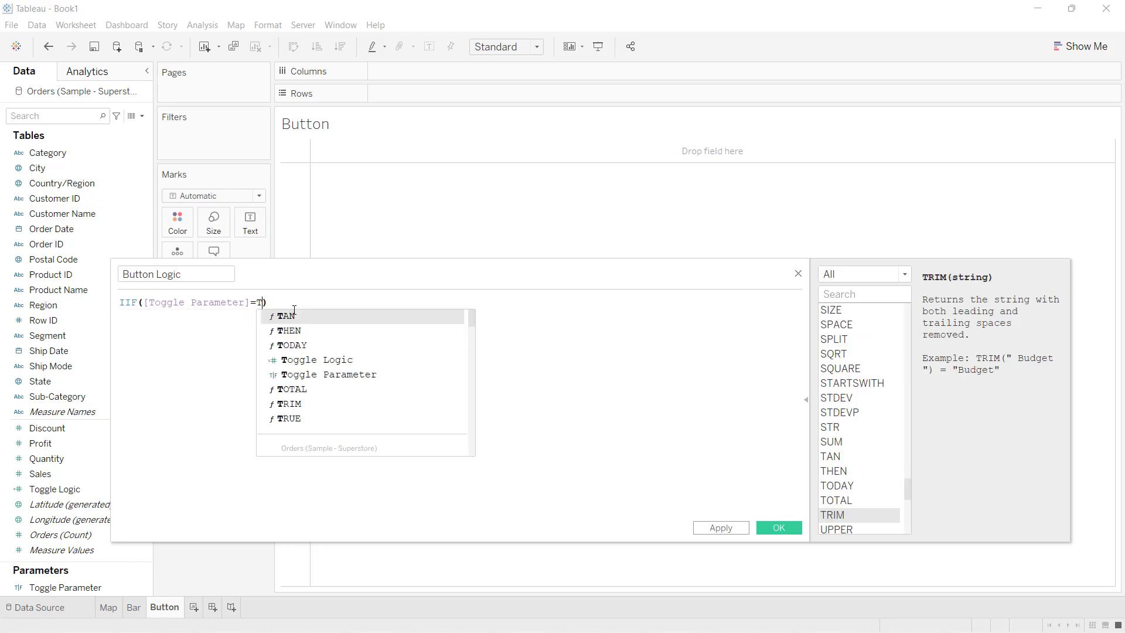
{"action": "type", "text": "ru"}
{"action": "key", "text": "Return"}
{"action": "type", "text": ","}
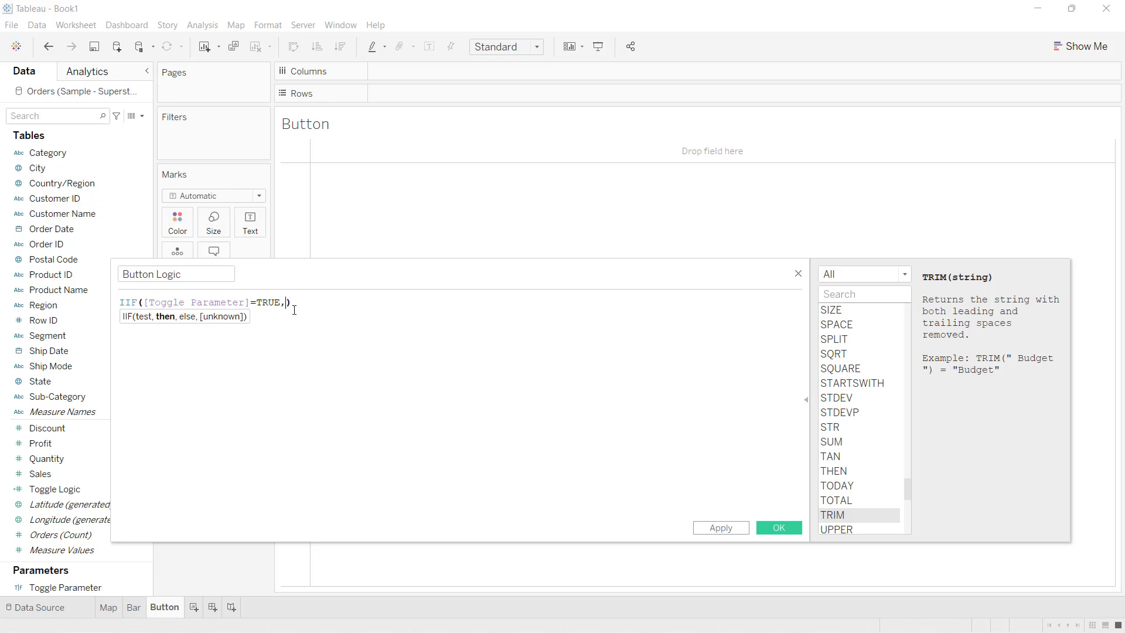
{"action": "type", "text": "FALSE,"}
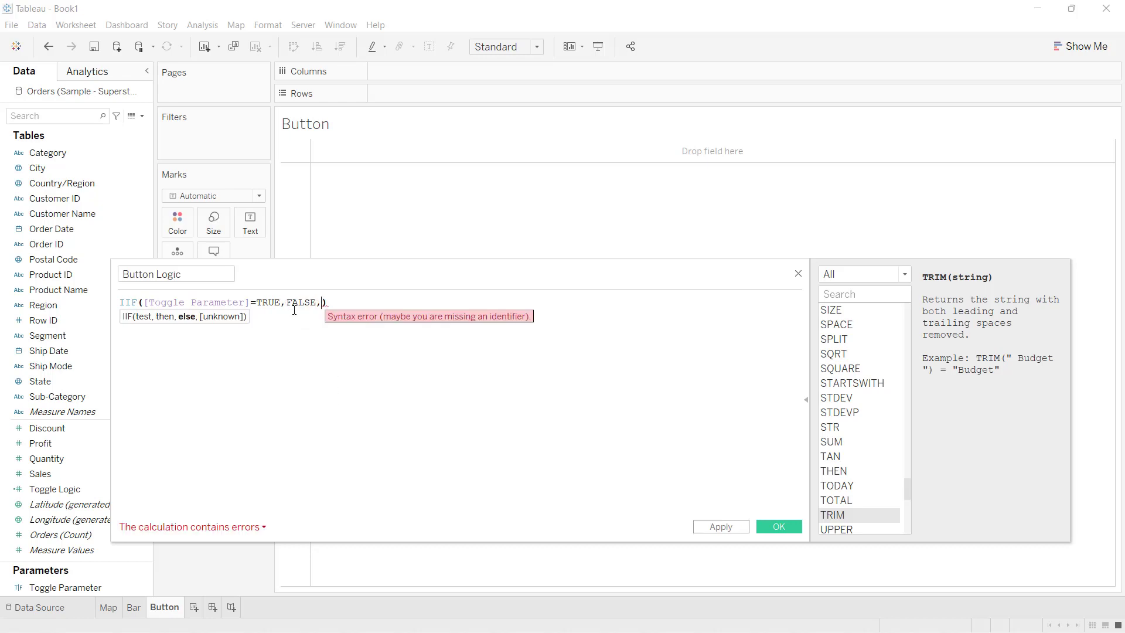
{"action": "type", "text": "TRUE"}
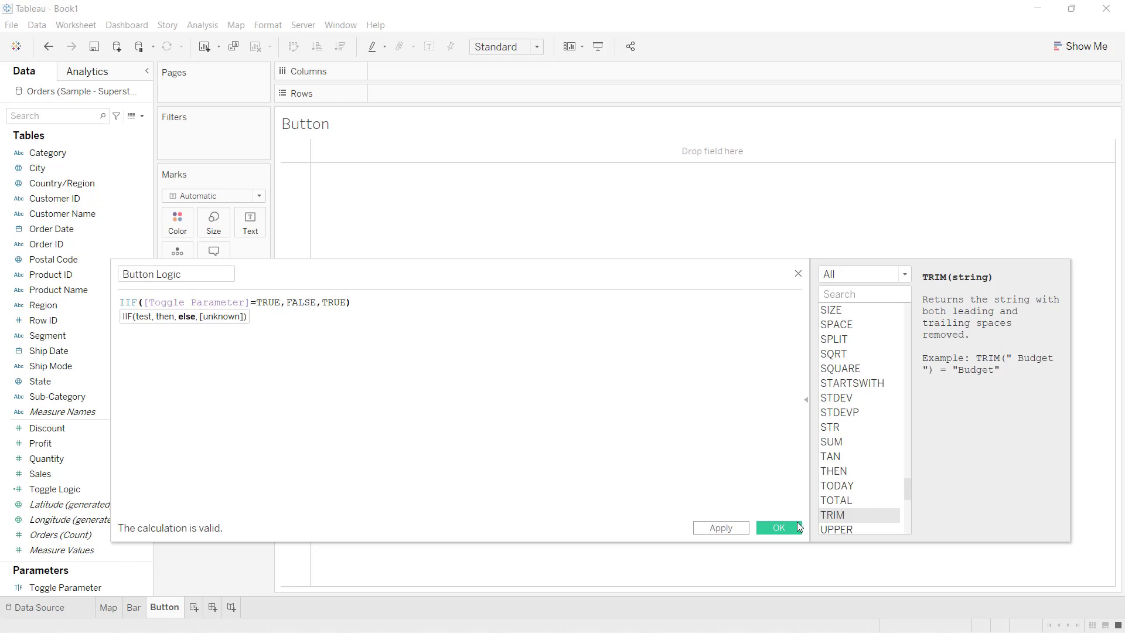
- Save the Button Logic calculation and draw it as a Shape mark driven by Button Logic
{"action": "left_click", "coordinate": [789, 530]}
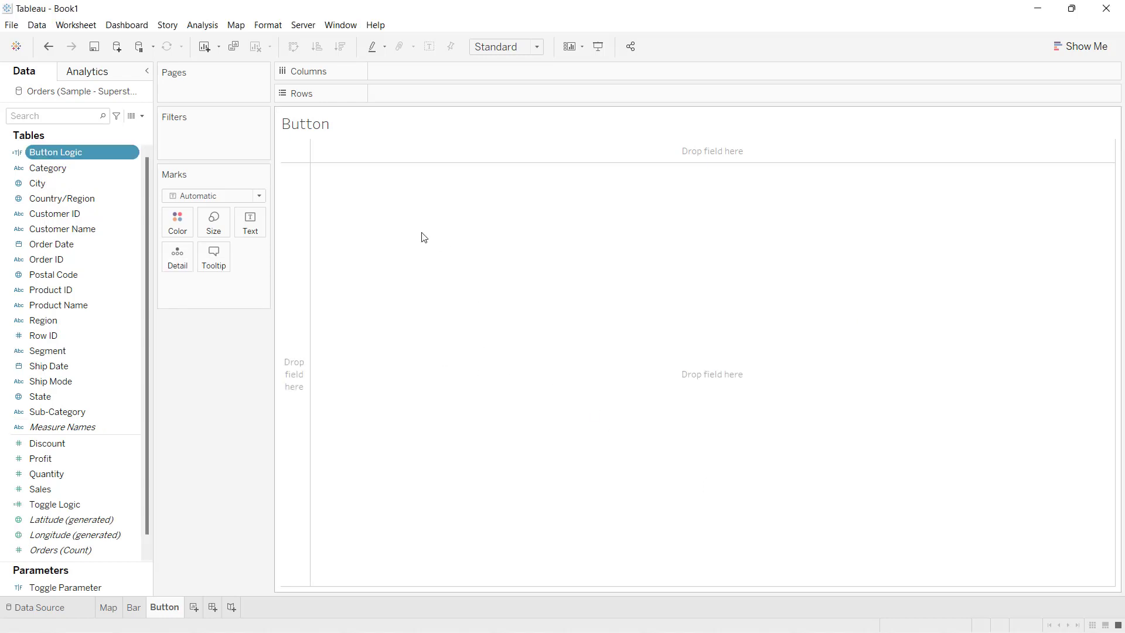
{"action": "left_click", "coordinate": [231, 195]}
{"action": "left_click", "coordinate": [189, 302]}
{"action": "left_click_drag", "start_coordinate": [56, 152], "coordinate": [244, 244]}
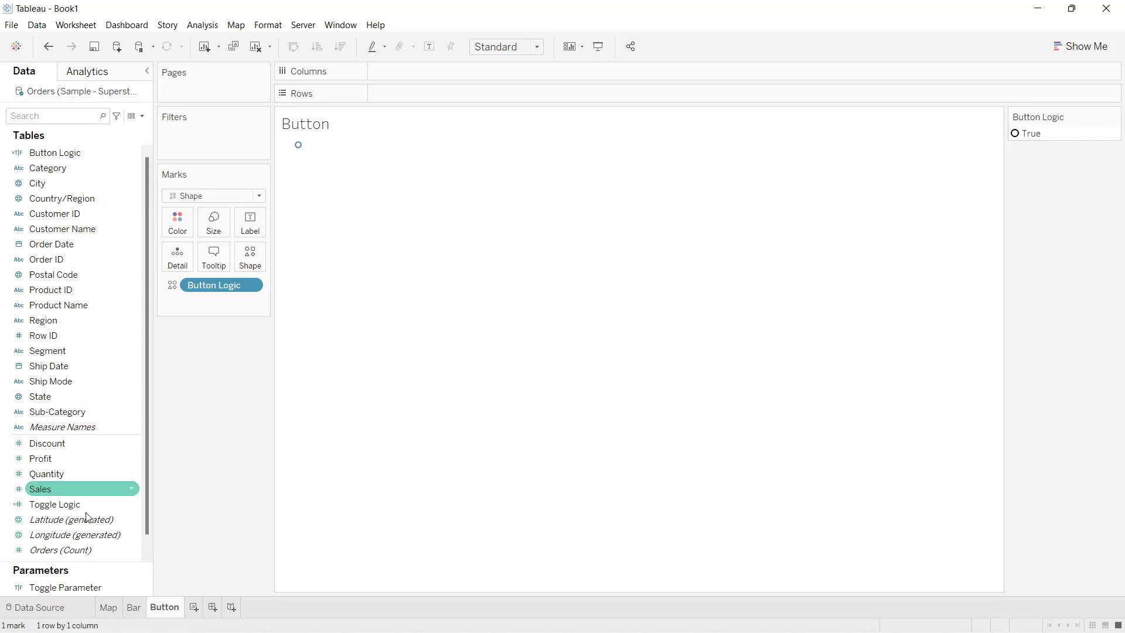
- Show the Toggle Parameter control on the sheet and set it to True
{"action": "right_click", "coordinate": [75, 586]}
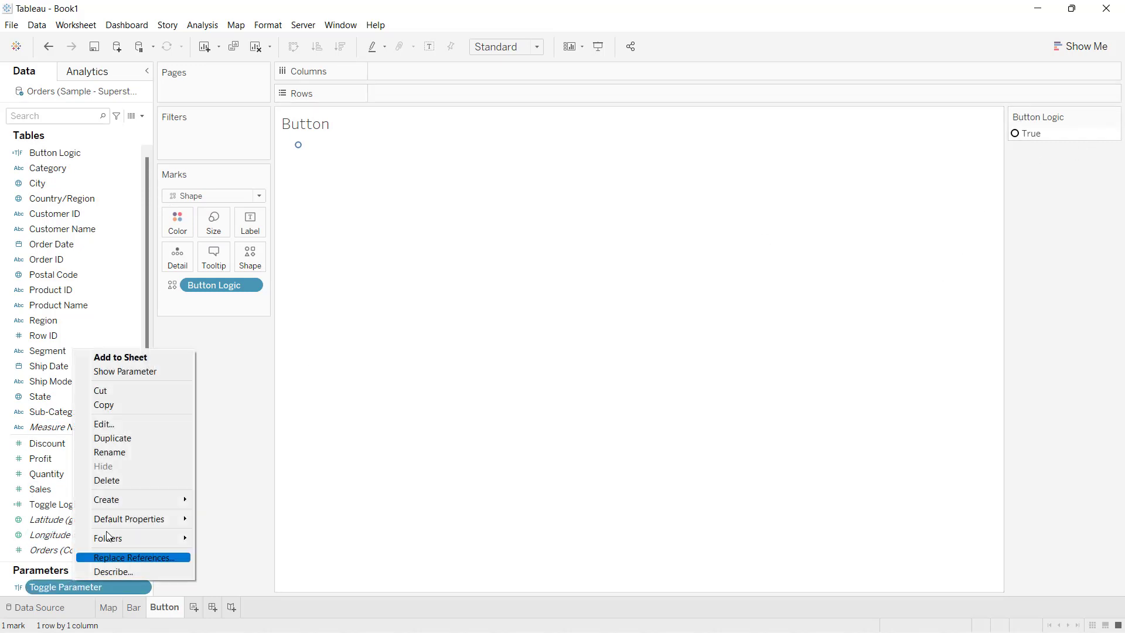
{"action": "left_click", "coordinate": [121, 372]}
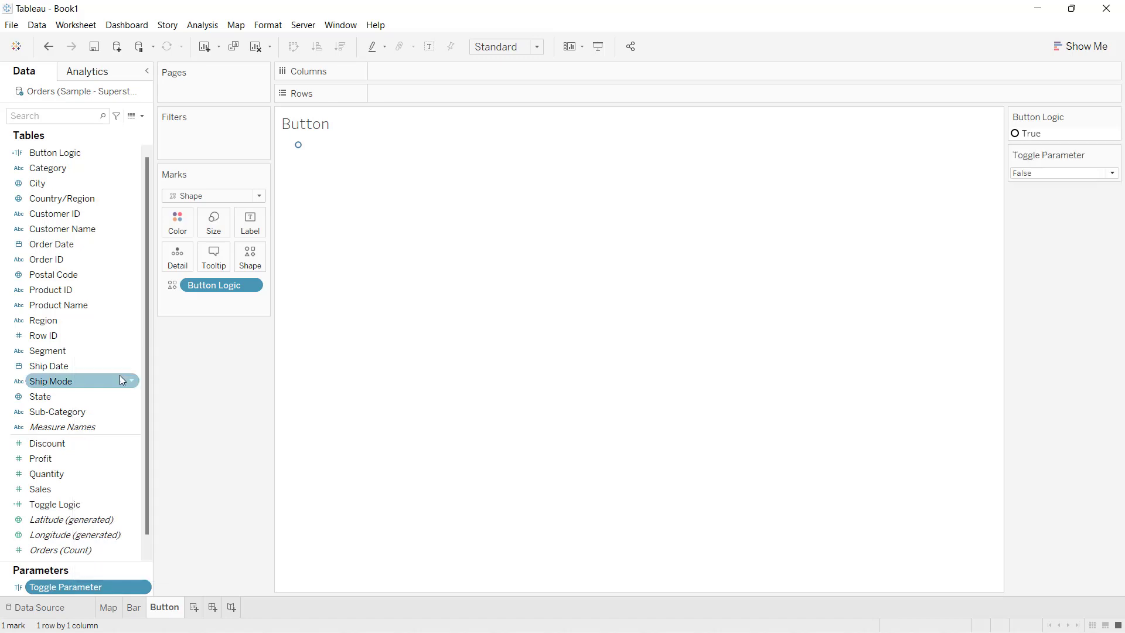
{"action": "left_click", "coordinate": [1047, 178]}
{"action": "left_click", "coordinate": [1047, 185]}
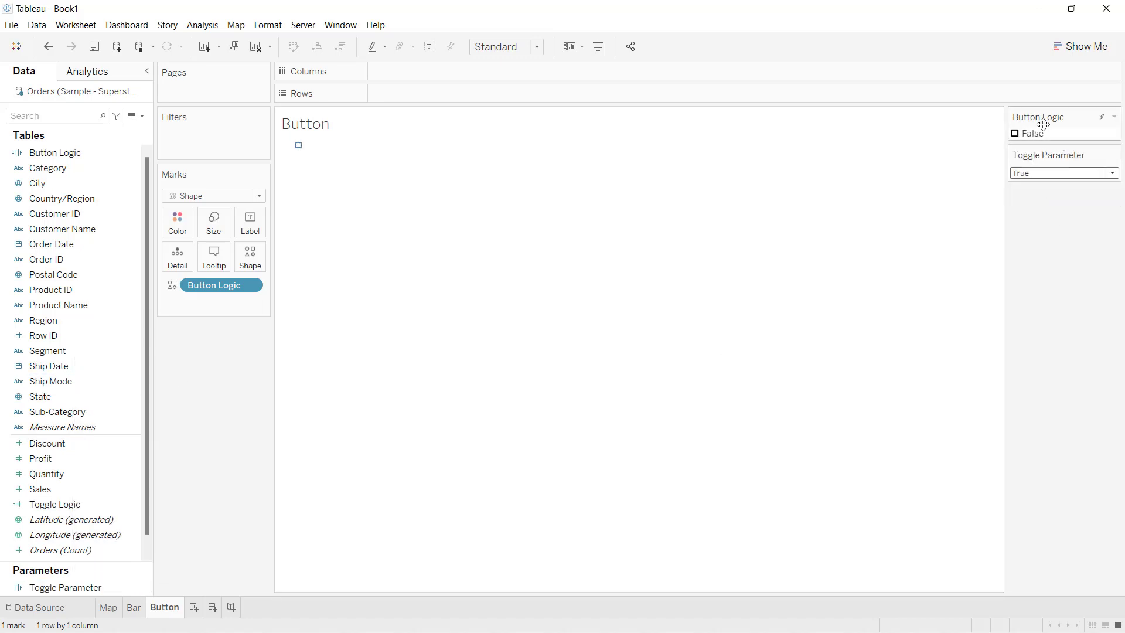
{"action": "left_click", "coordinate": [1032, 173]}
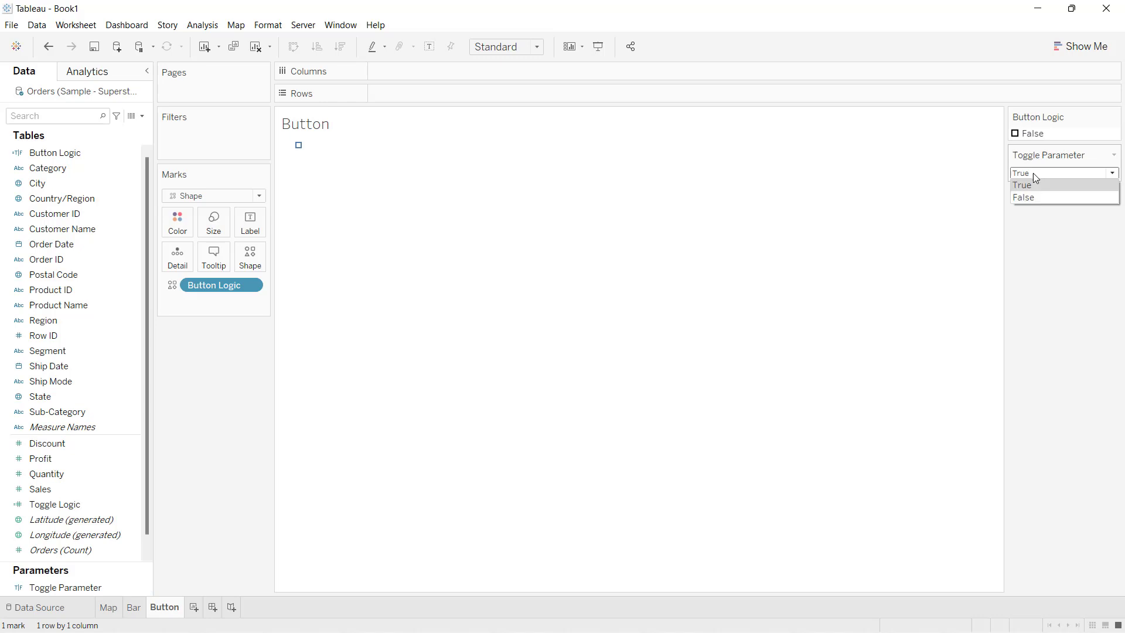
{"action": "left_click", "coordinate": [1024, 186]}
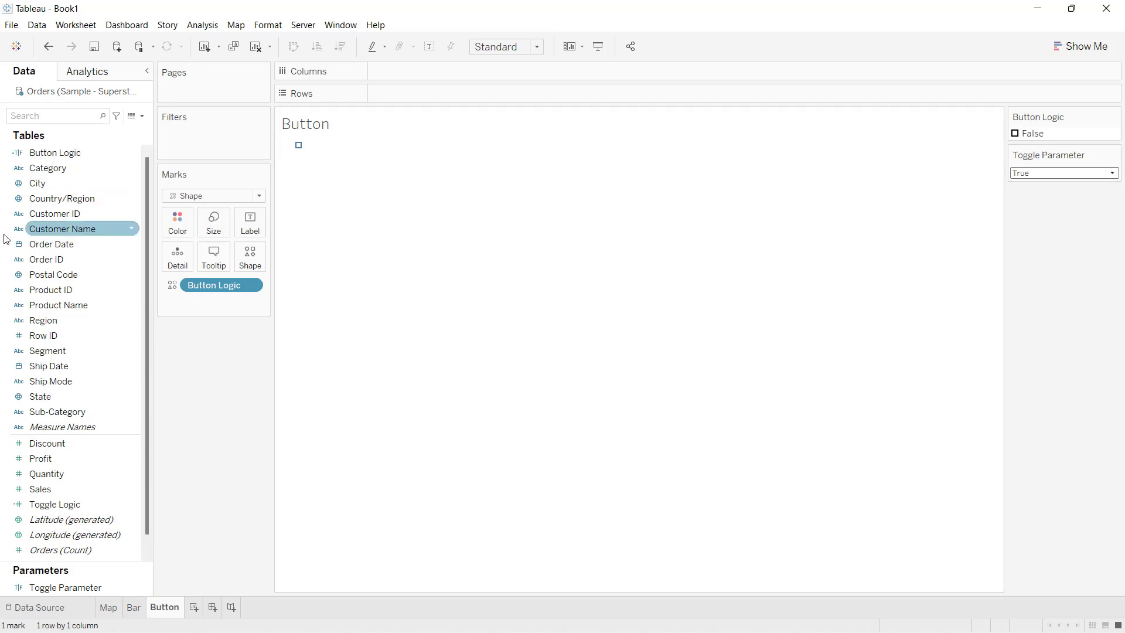
- Review the Toggle Logic formula and close it unchanged
{"action": "right_click", "coordinate": [57, 505]}
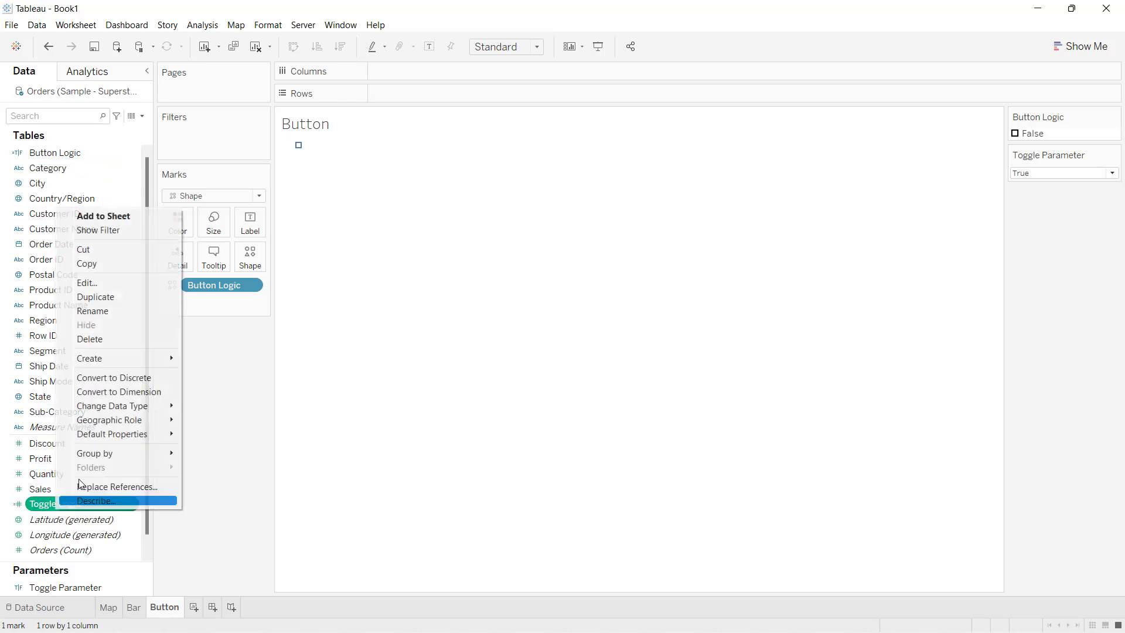
{"action": "left_click", "coordinate": [94, 283]}
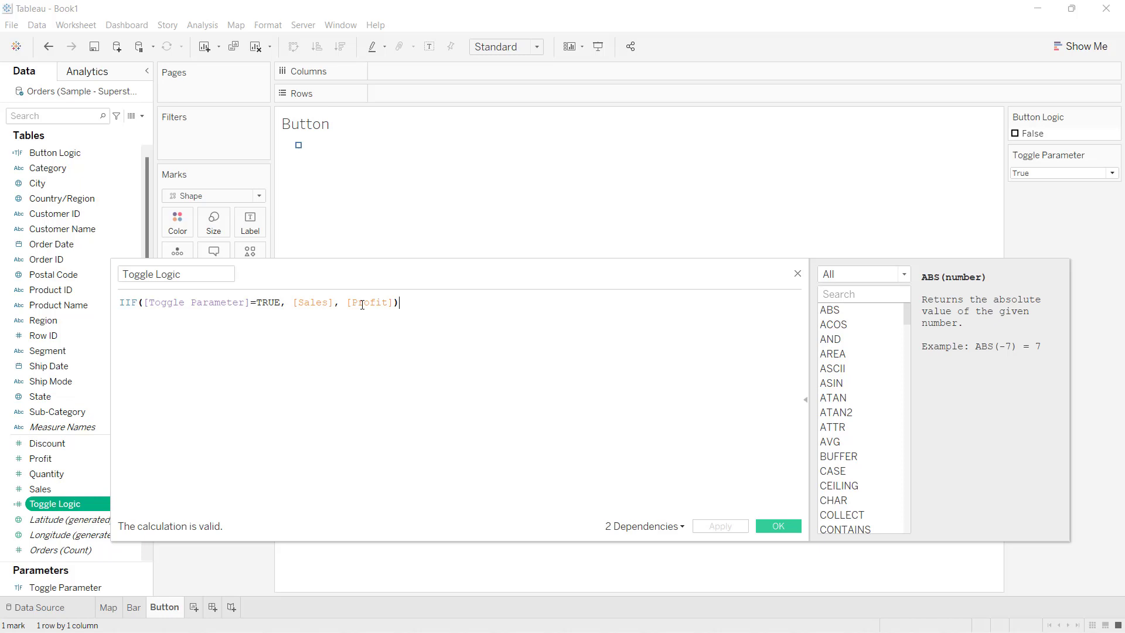
{"action": "left_click", "coordinate": [782, 528]}
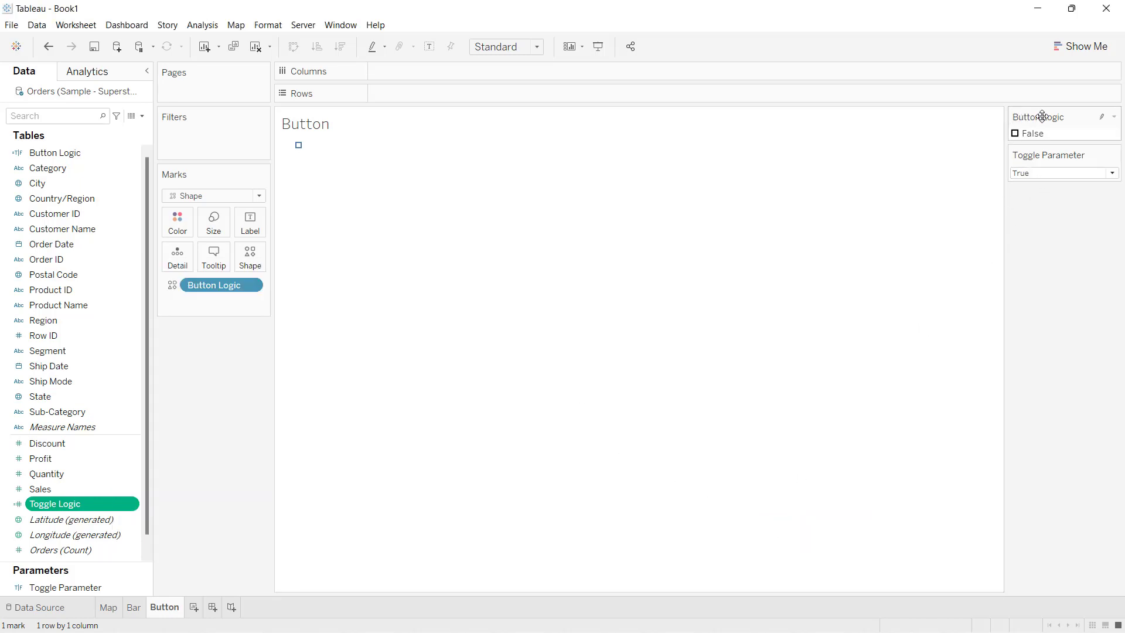
{"action": "mouse_move", "coordinate": [299, 148]}
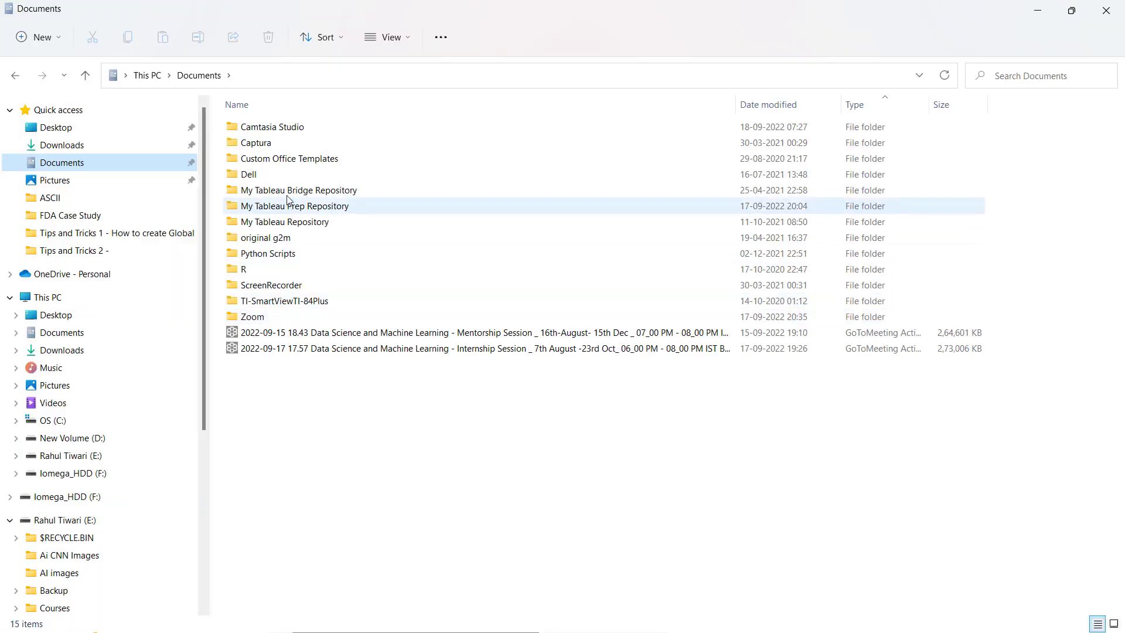
- Browse to My Tableau Repository > Shapes > MyShapes and inspect the Group 1 Sales and Group 2 Profit images
{"action": "double_click", "coordinate": [273, 222]}
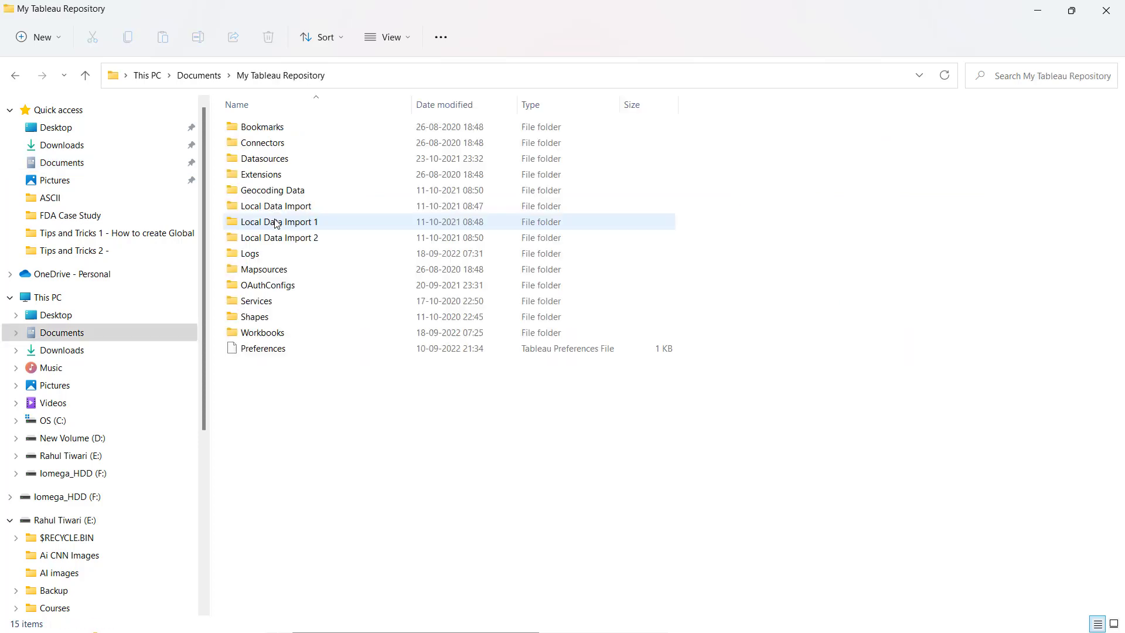
{"action": "double_click", "coordinate": [247, 323]}
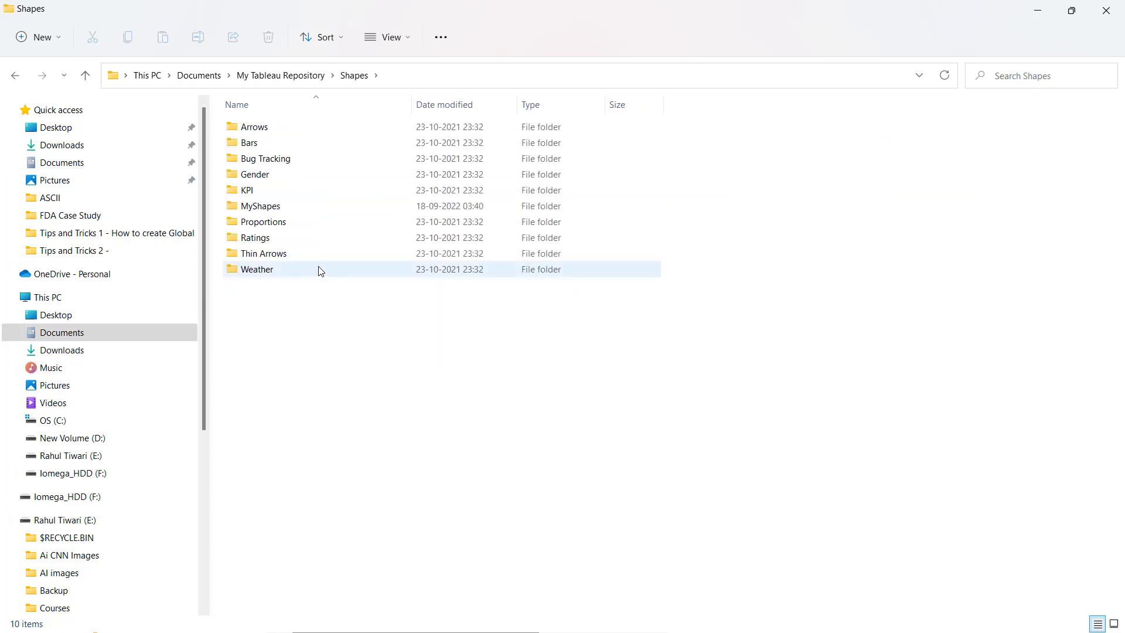
{"action": "double_click", "coordinate": [260, 207]}
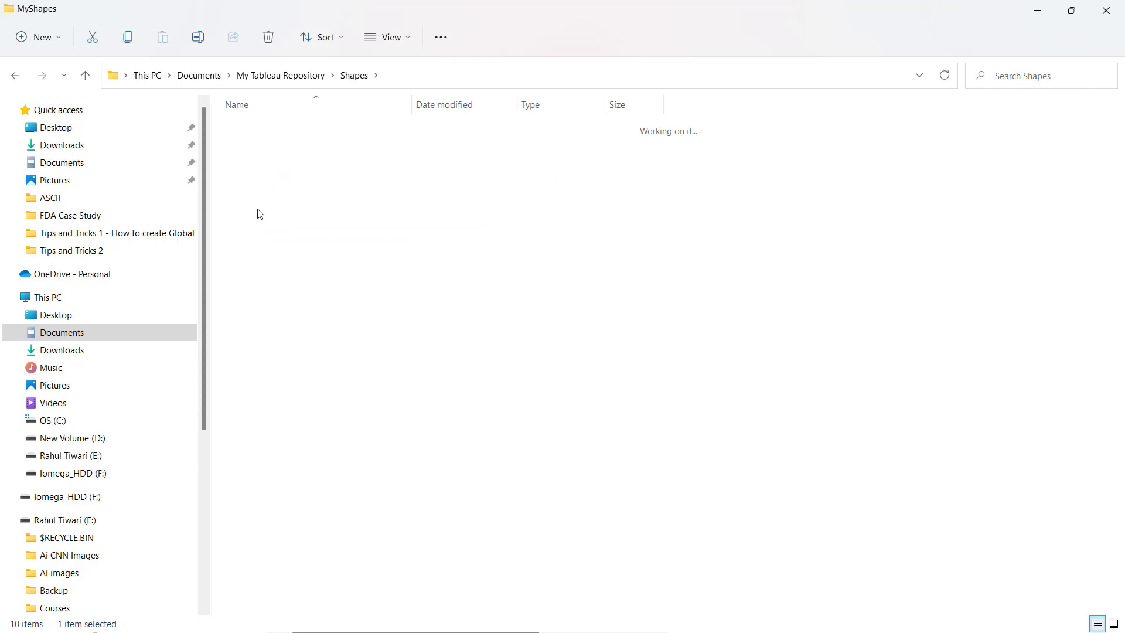
{"action": "left_click", "coordinate": [527, 277]}
{"action": "left_click", "coordinate": [593, 262]}
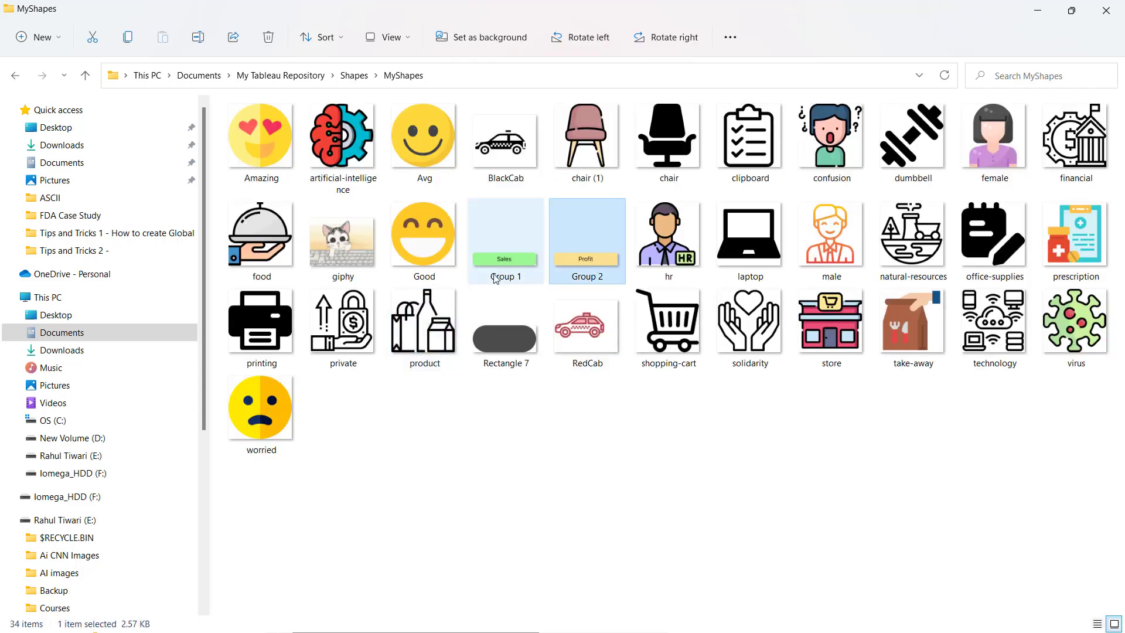
{"action": "left_click", "coordinate": [505, 252]}
{"action": "left_click", "coordinate": [574, 259]}
{"action": "left_click", "coordinate": [531, 261]}
{"action": "left_click", "coordinate": [565, 261]}
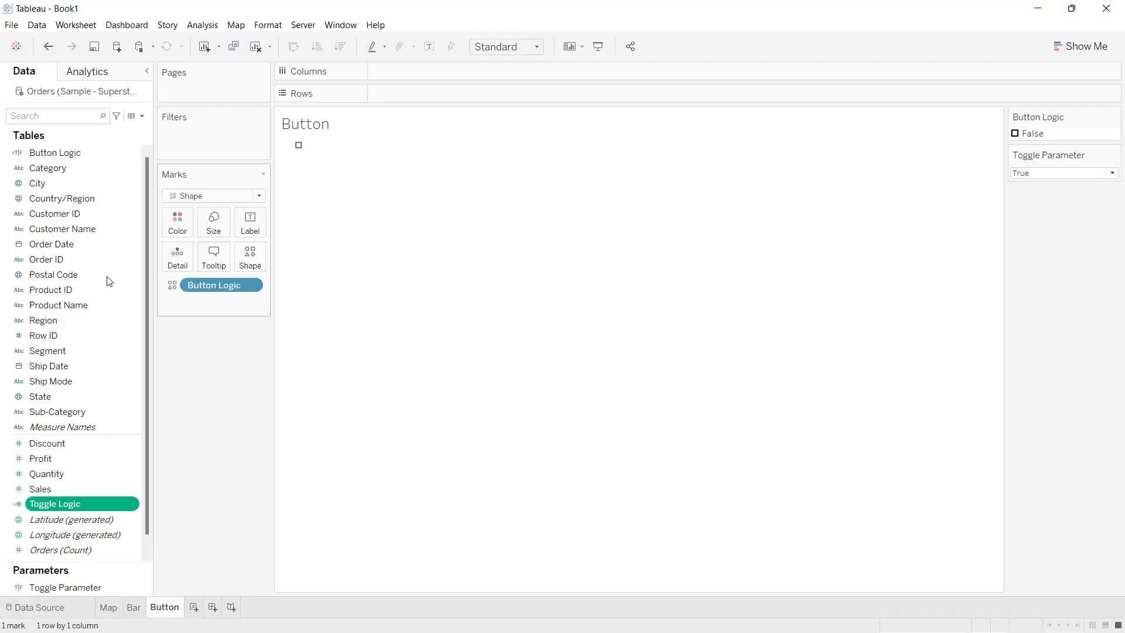
- Assign the green bar from the MyShapes palette to Button Logic's False value
{"action": "left_click", "coordinate": [254, 261]}
{"action": "left_click", "coordinate": [610, 227]}
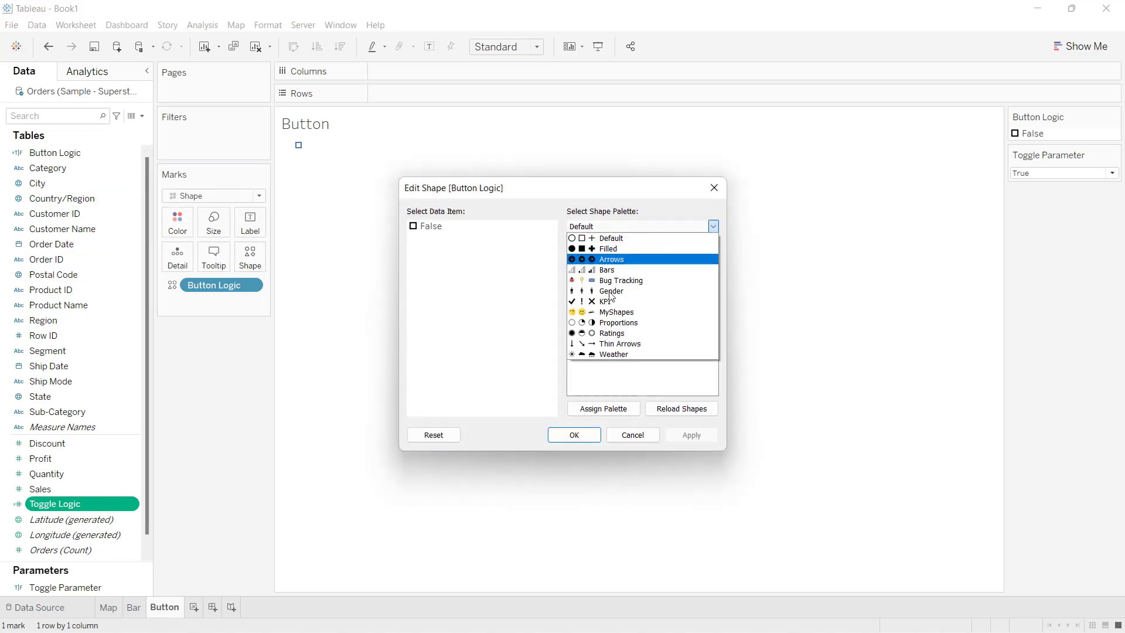
{"action": "left_click", "coordinate": [601, 309]}
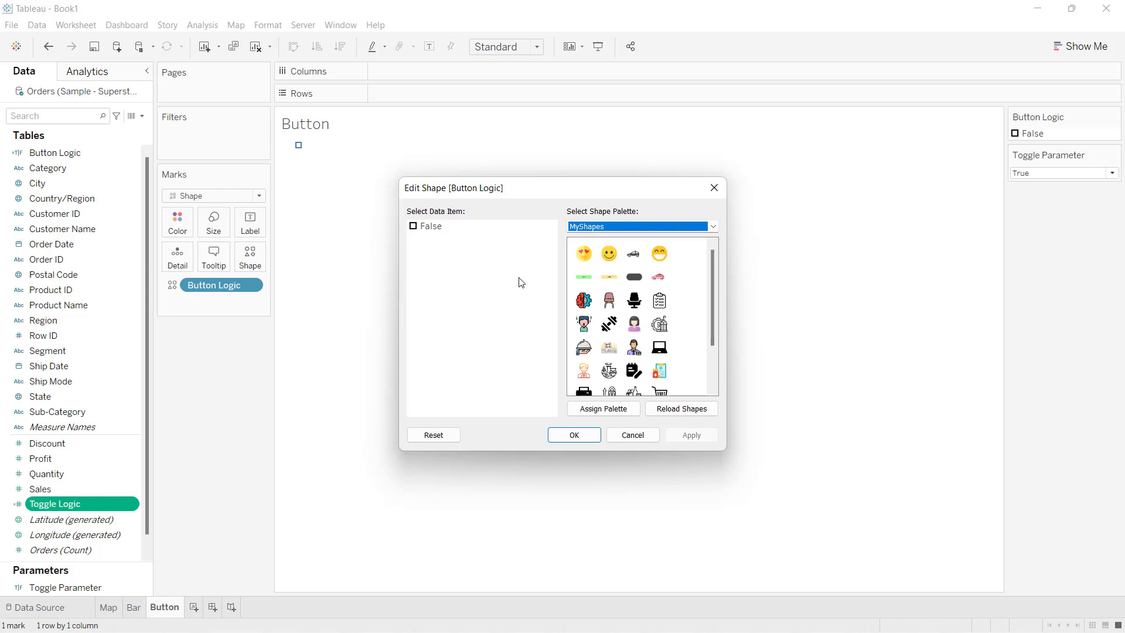
{"action": "left_click", "coordinate": [427, 232]}
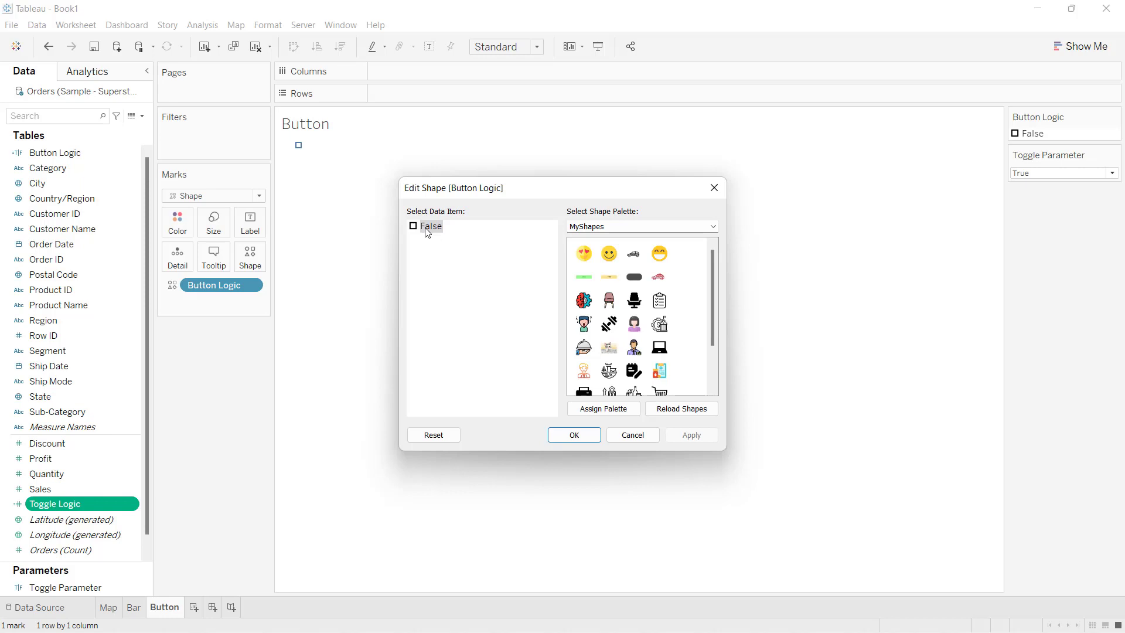
{"action": "left_click", "coordinate": [582, 285]}
{"action": "left_click", "coordinate": [582, 436]}
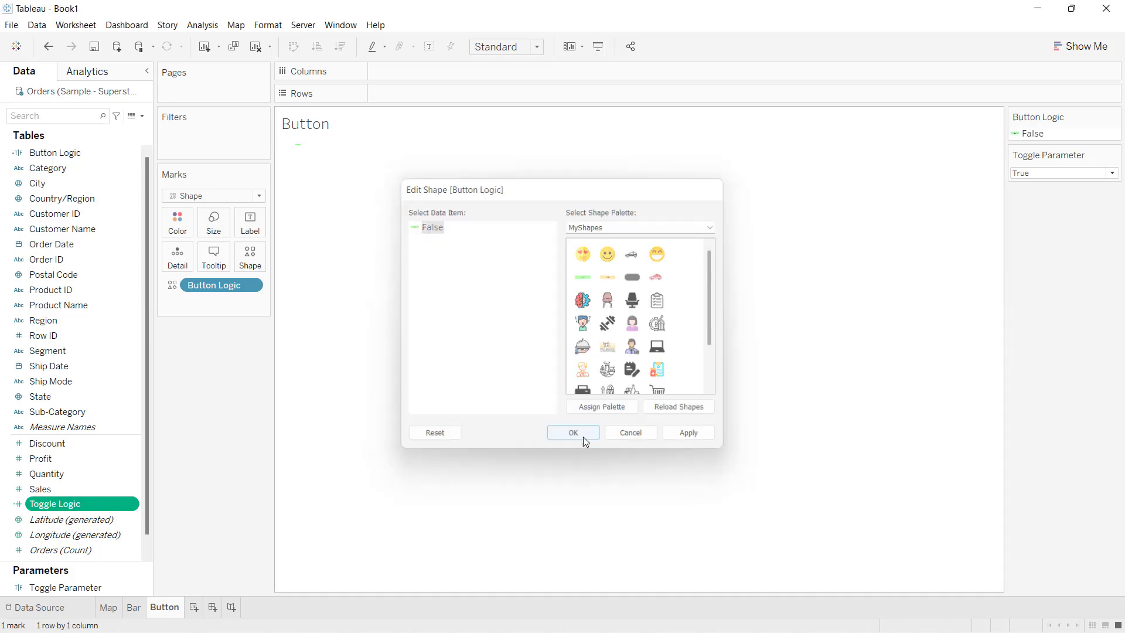
- Set Toggle Parameter to False and give True the yellow MyShapes bar
{"action": "left_click", "coordinate": [1050, 173]}
{"action": "left_click", "coordinate": [1028, 196]}
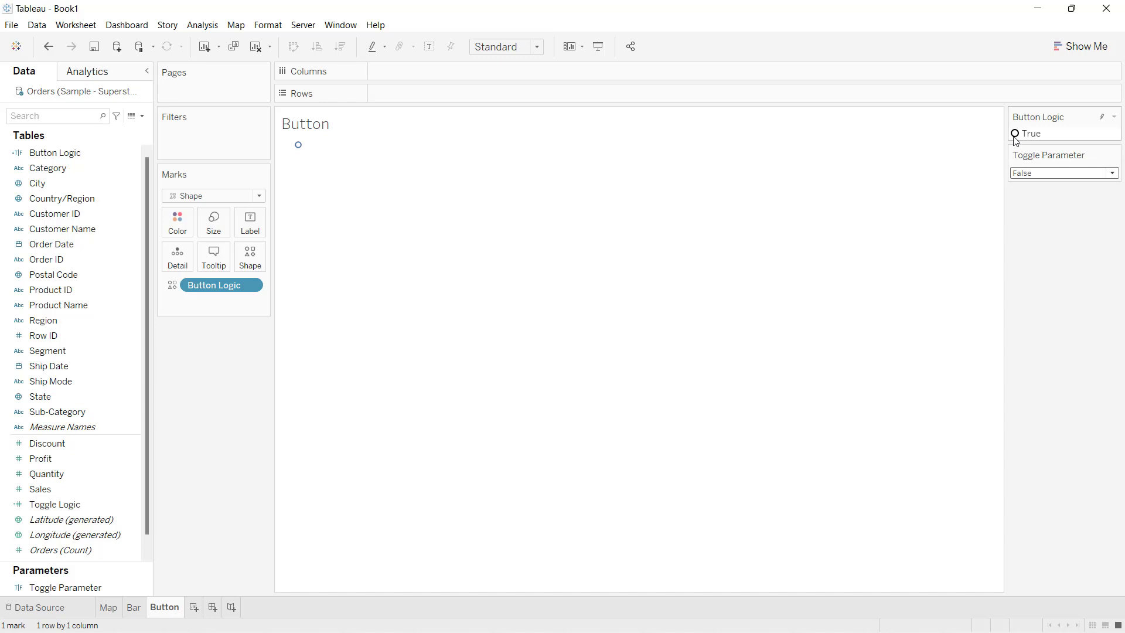
{"action": "double_click", "coordinate": [1015, 134]}
{"action": "left_click", "coordinate": [652, 227]}
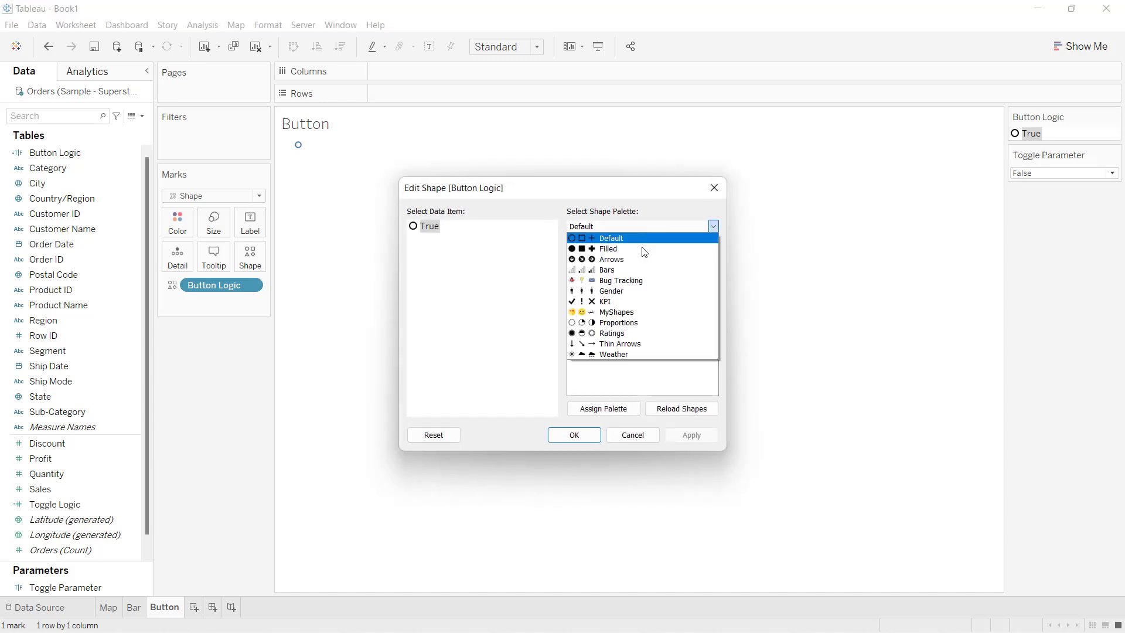
{"action": "left_click", "coordinate": [590, 315]}
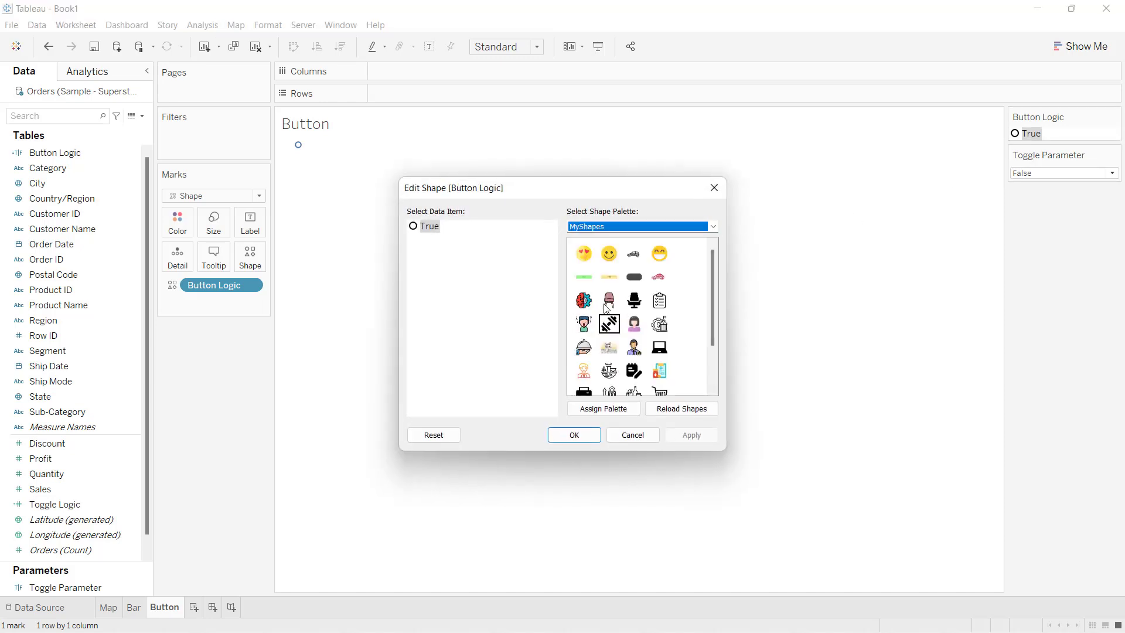
{"action": "left_click", "coordinate": [608, 277]}
{"action": "left_click", "coordinate": [574, 435]}
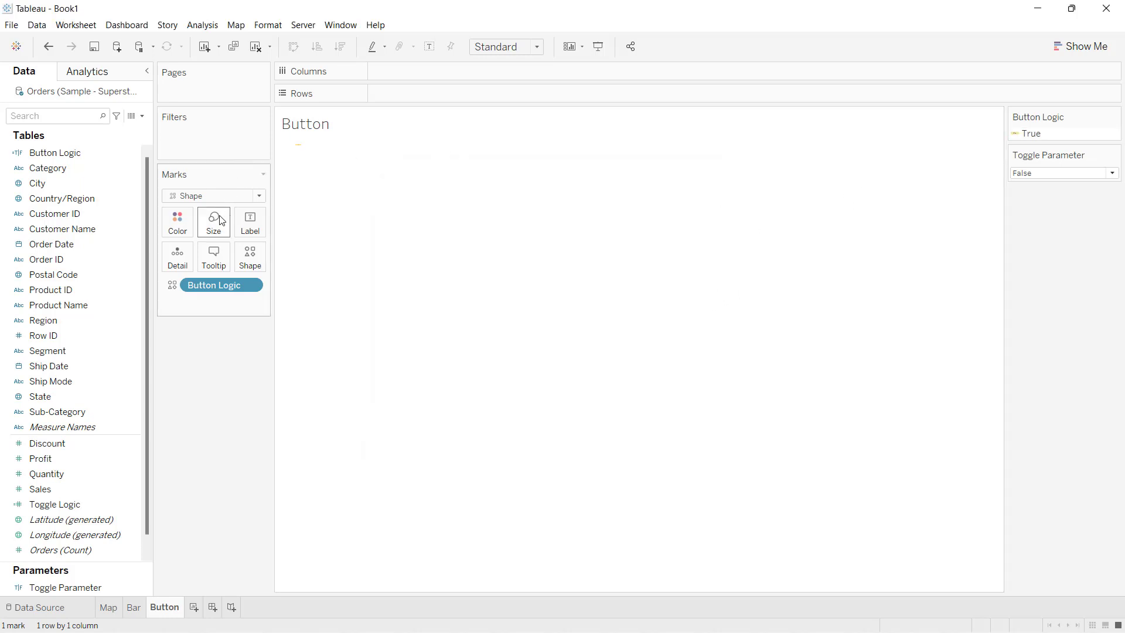
- Fit the Button sheet to Entire View, set Toggle Parameter to True, and create Dashboard 1
{"action": "left_click", "coordinate": [527, 52]}
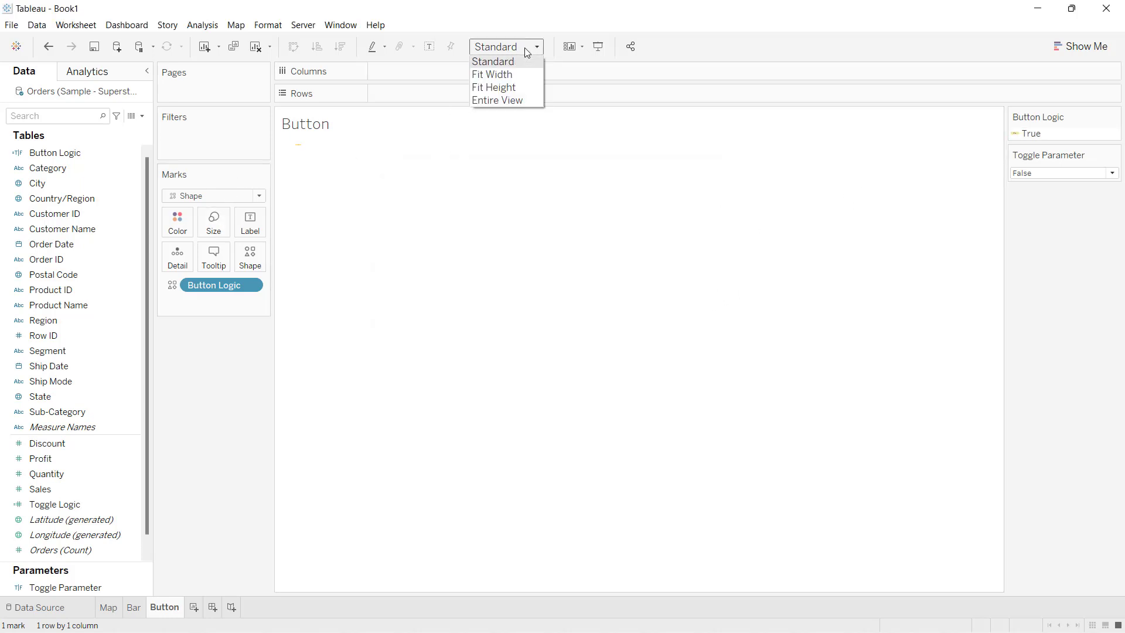
{"action": "left_click", "coordinate": [502, 100]}
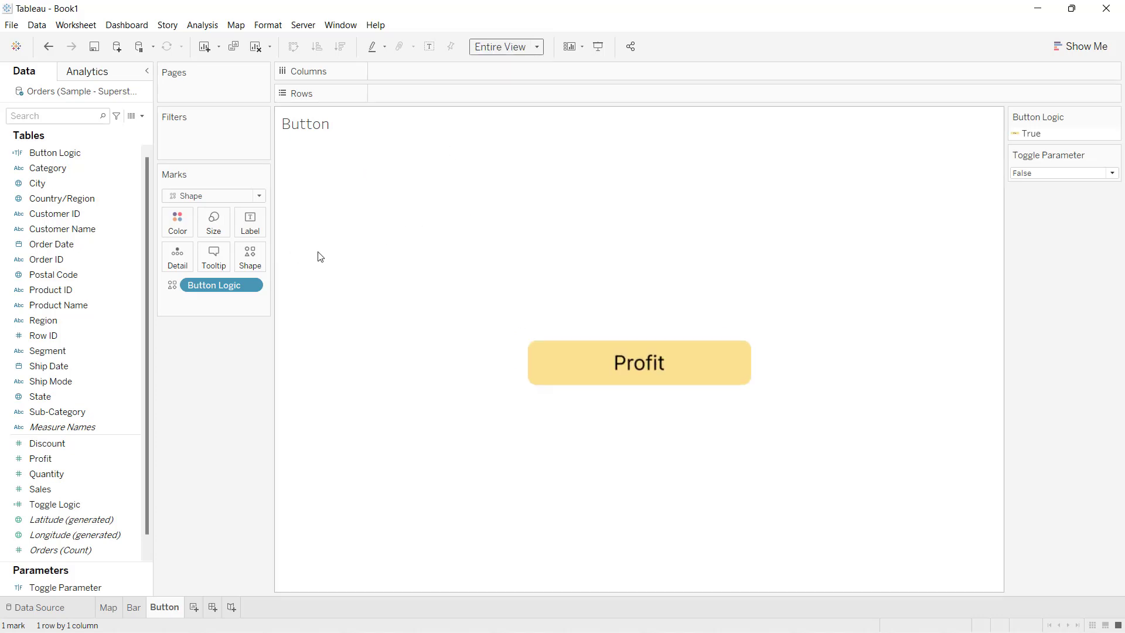
{"action": "left_click", "coordinate": [1022, 175]}
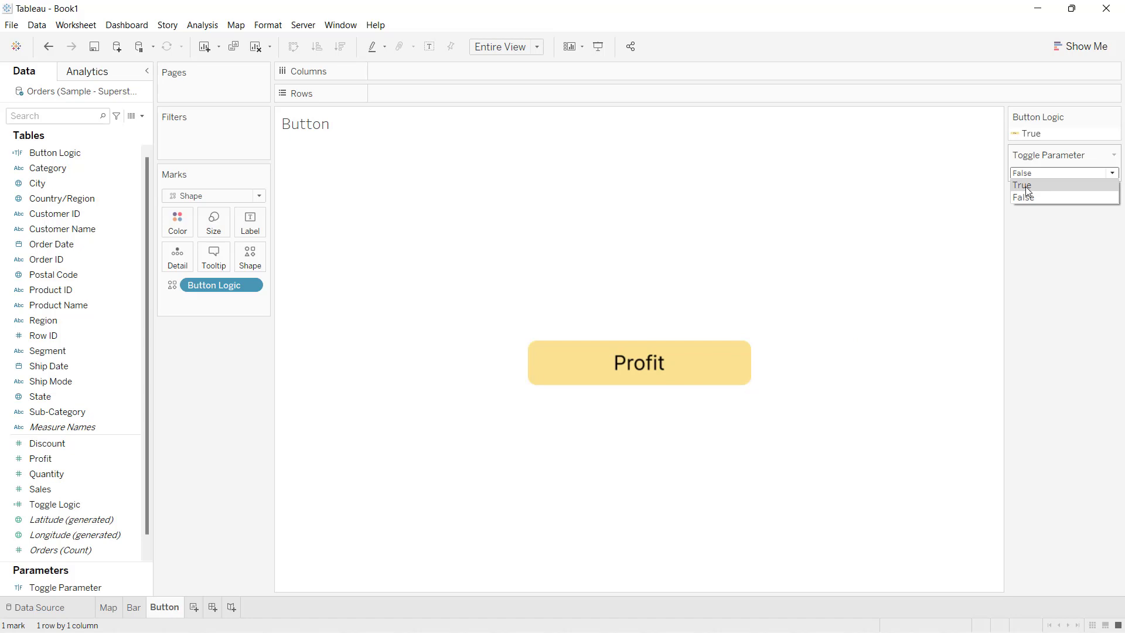
{"action": "left_click", "coordinate": [1025, 187]}
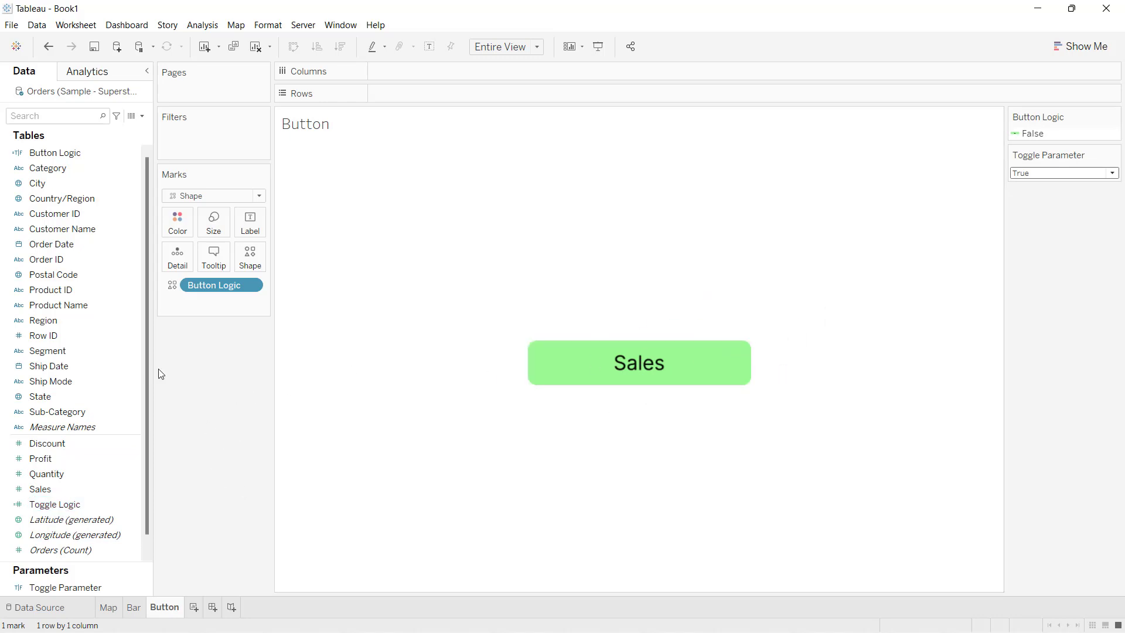
{"action": "left_click", "coordinate": [212, 609]}
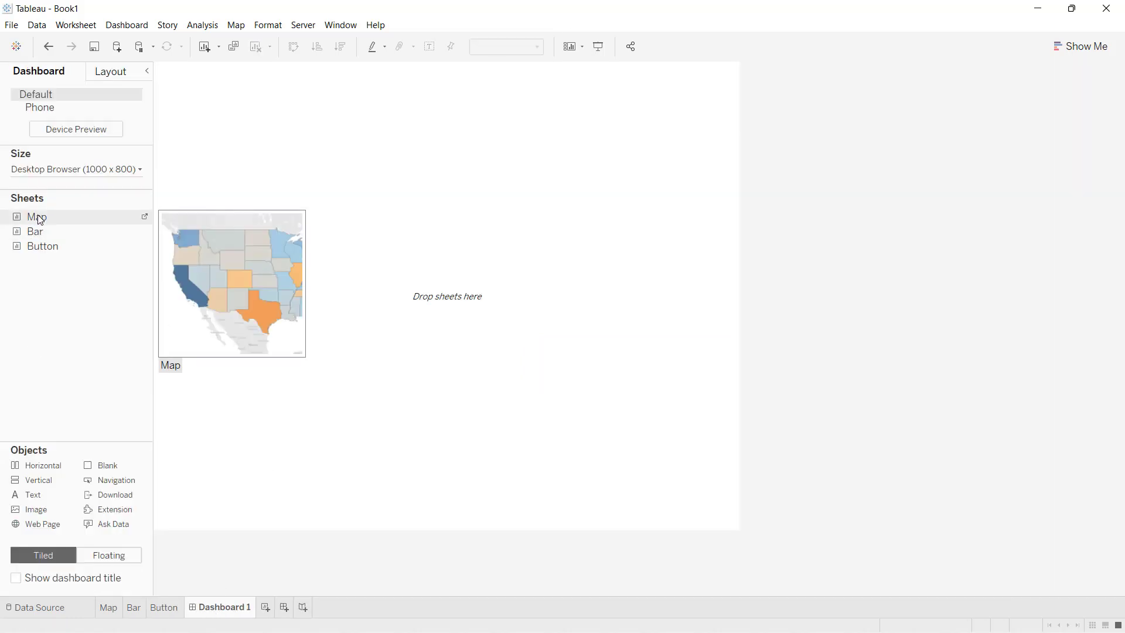
- Place the Map and Bar sheets side by side, drop the Toggle Parameter control, and widen the bar chart
{"action": "left_click_drag", "start_coordinate": [37, 216], "coordinate": [304, 241]}
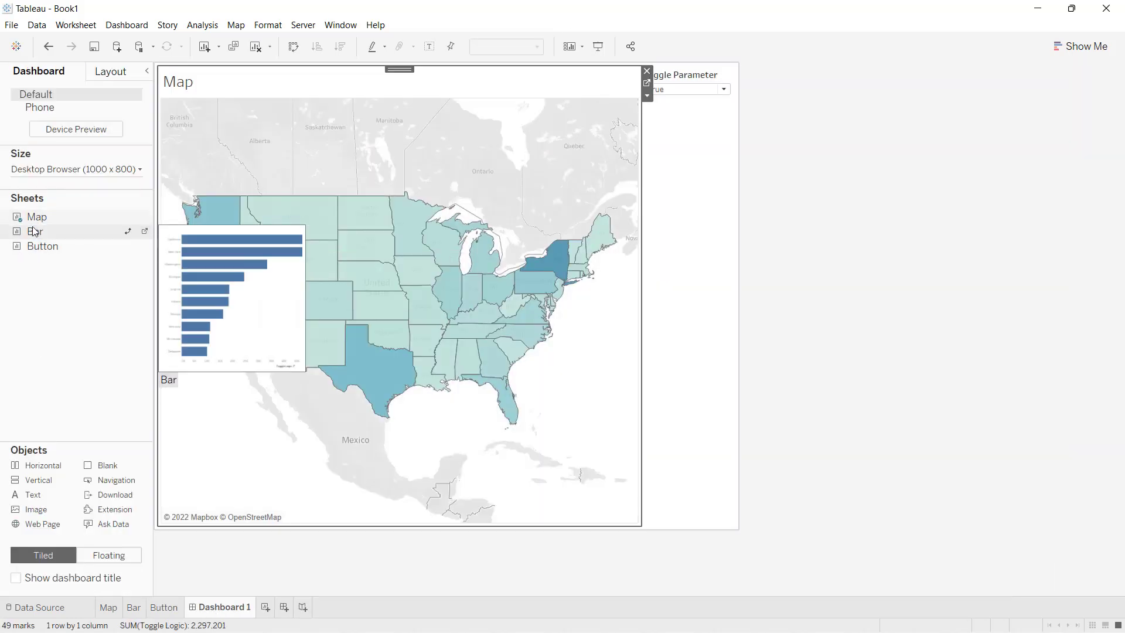
{"action": "left_click_drag", "start_coordinate": [35, 231], "coordinate": [656, 386]}
{"action": "left_click", "coordinate": [701, 78]}
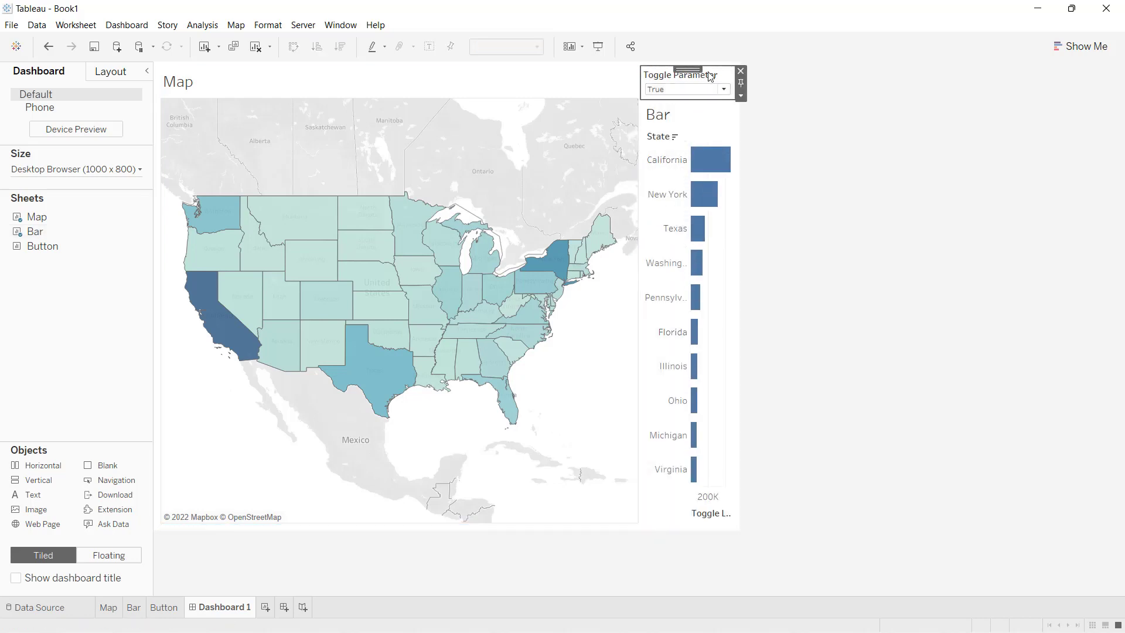
{"action": "left_click", "coordinate": [740, 71]}
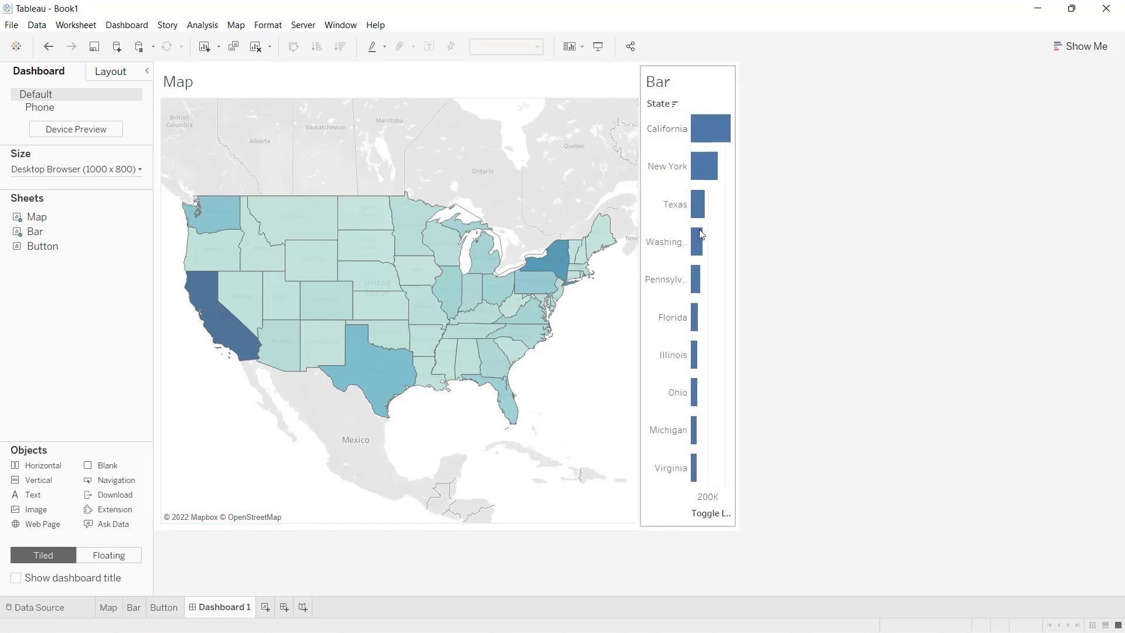
{"action": "left_click_drag", "start_coordinate": [637, 324], "coordinate": [554, 324]}
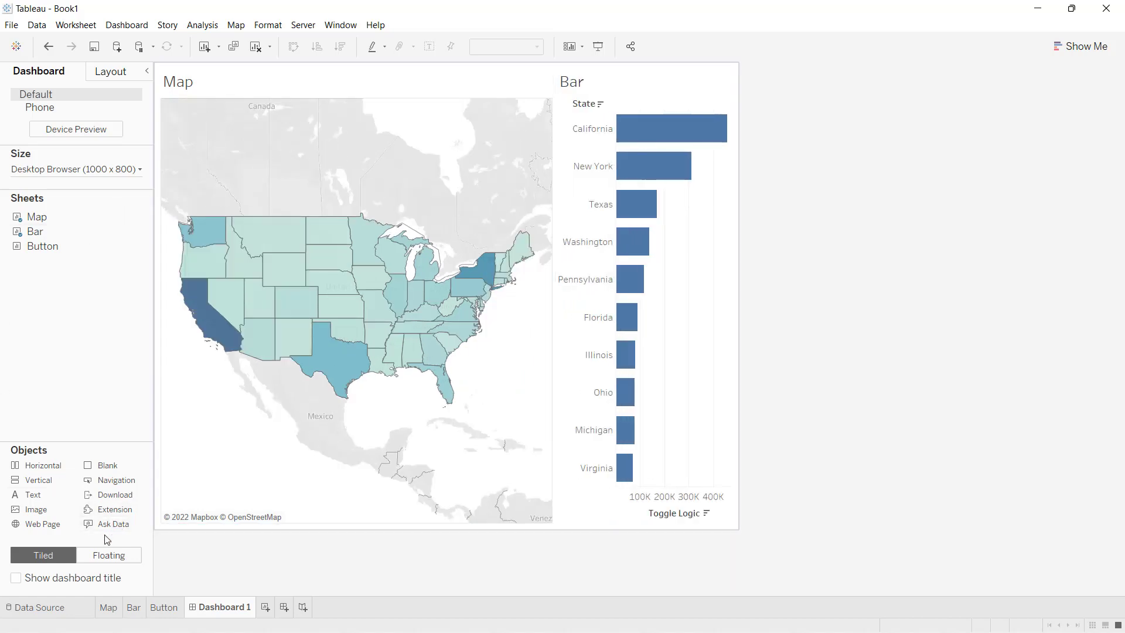
- Float the Button sheet over the map, removing its parameter control, legend and title
{"action": "left_click", "coordinate": [103, 555]}
{"action": "left_click_drag", "start_coordinate": [39, 246], "coordinate": [211, 92]}
{"action": "left_click", "coordinate": [413, 109]}
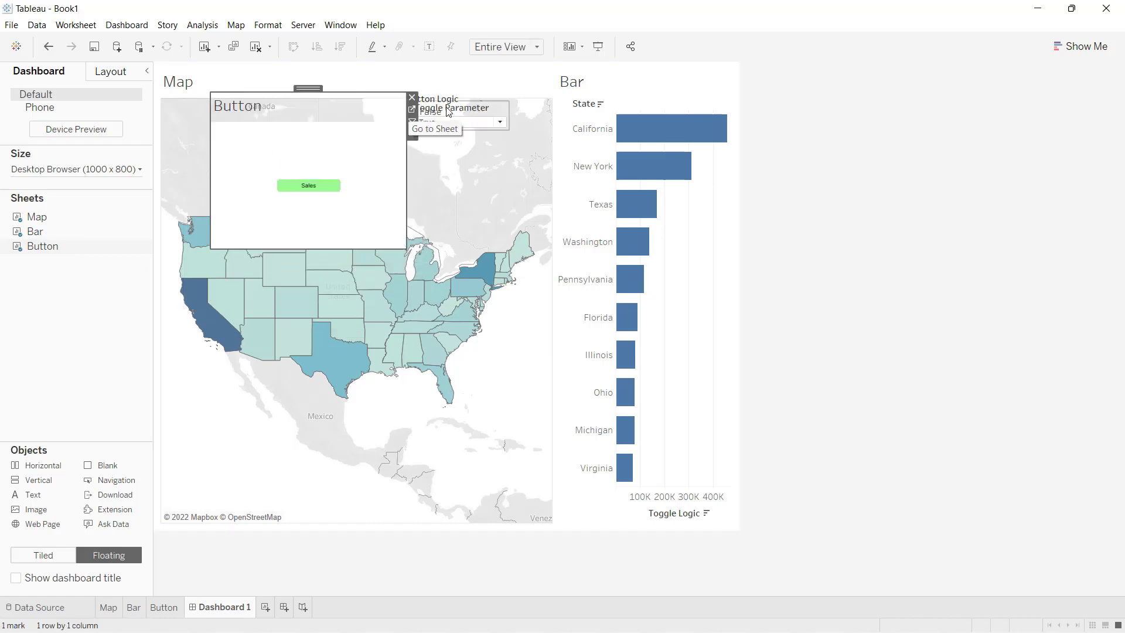
{"action": "left_click", "coordinate": [515, 106]}
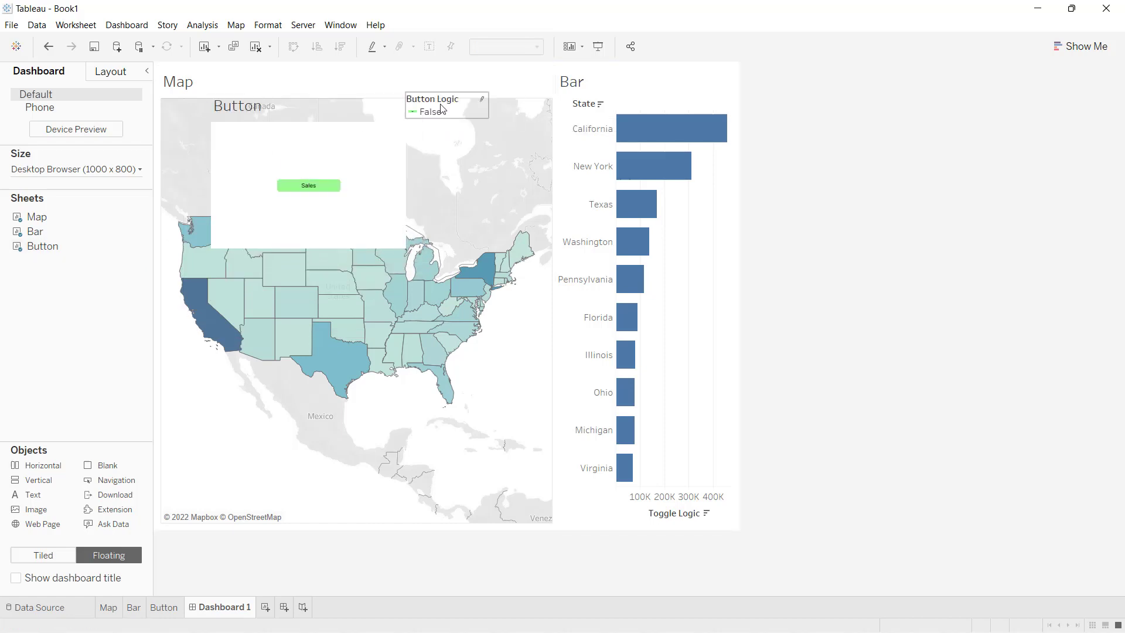
{"action": "left_click", "coordinate": [485, 101]}
{"action": "left_click", "coordinate": [494, 101]}
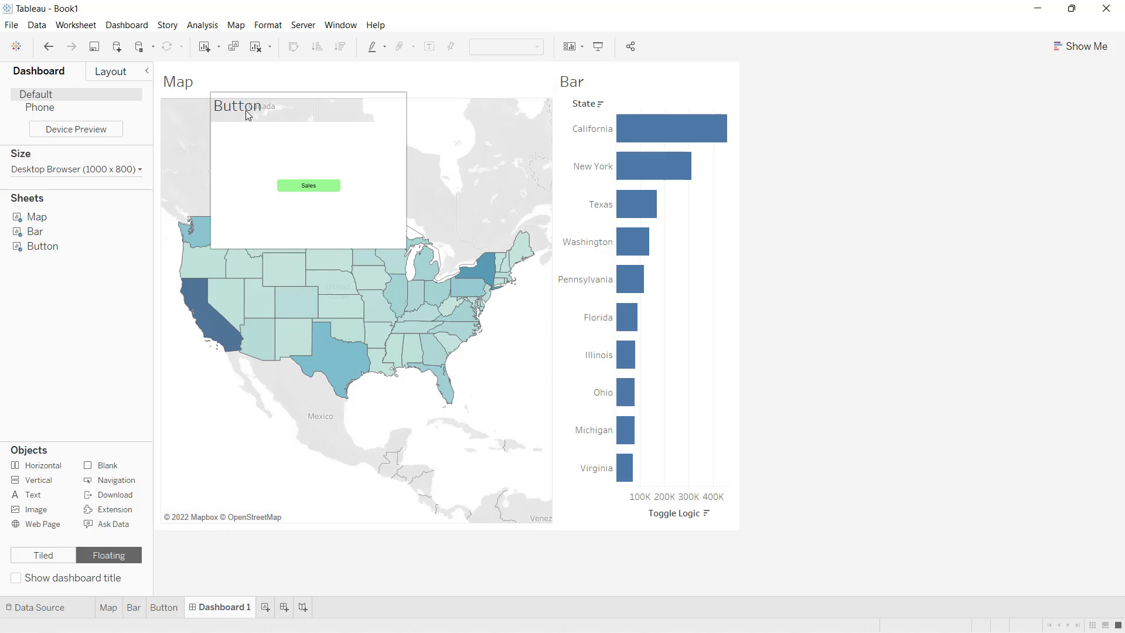
{"action": "right_click", "coordinate": [245, 110]}
{"action": "left_click", "coordinate": [280, 146]}
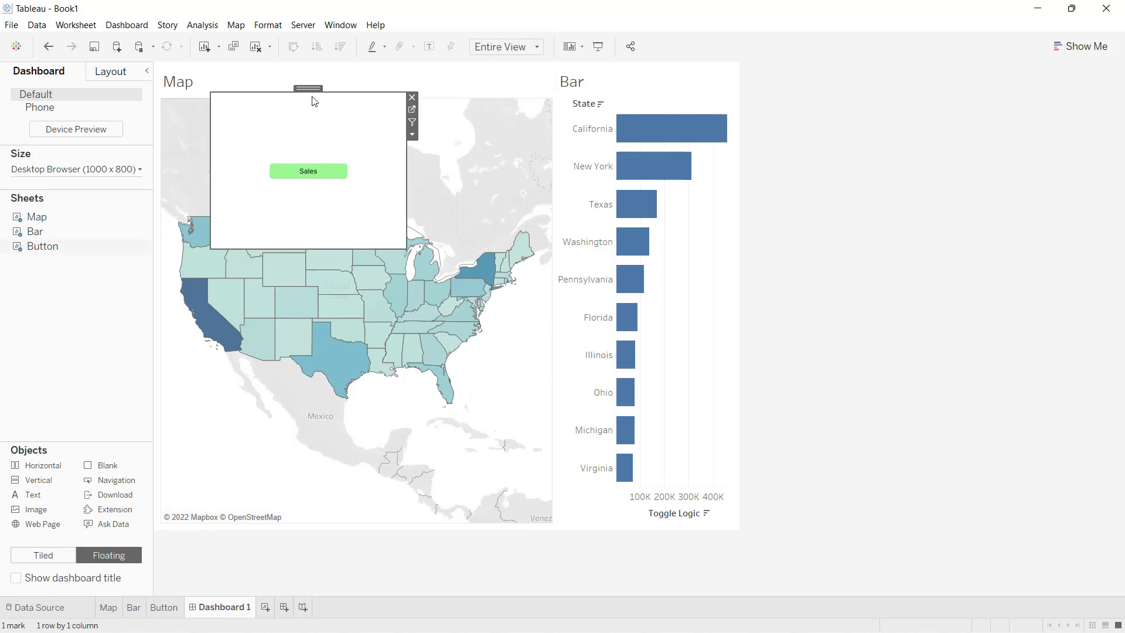
- Move the floating Button sheet to the right and make it shorter
{"action": "left_click_drag", "start_coordinate": [308, 88], "coordinate": [393, 82]}
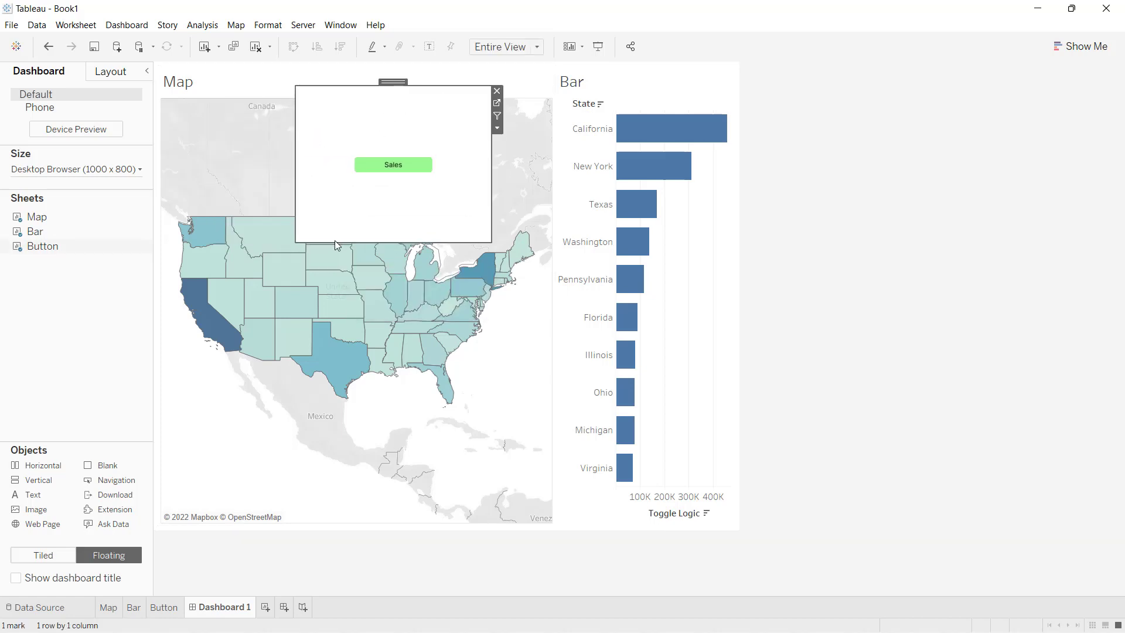
{"action": "left_click_drag", "start_coordinate": [343, 242], "coordinate": [343, 192]}
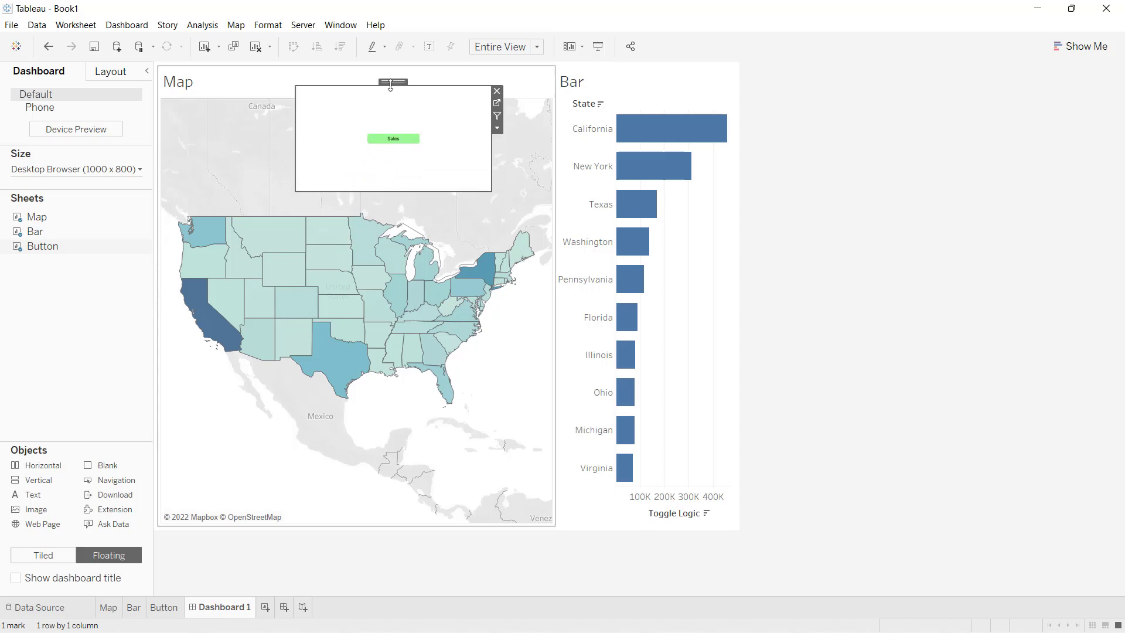
{"action": "left_click_drag", "start_coordinate": [398, 92], "coordinate": [443, 101]}
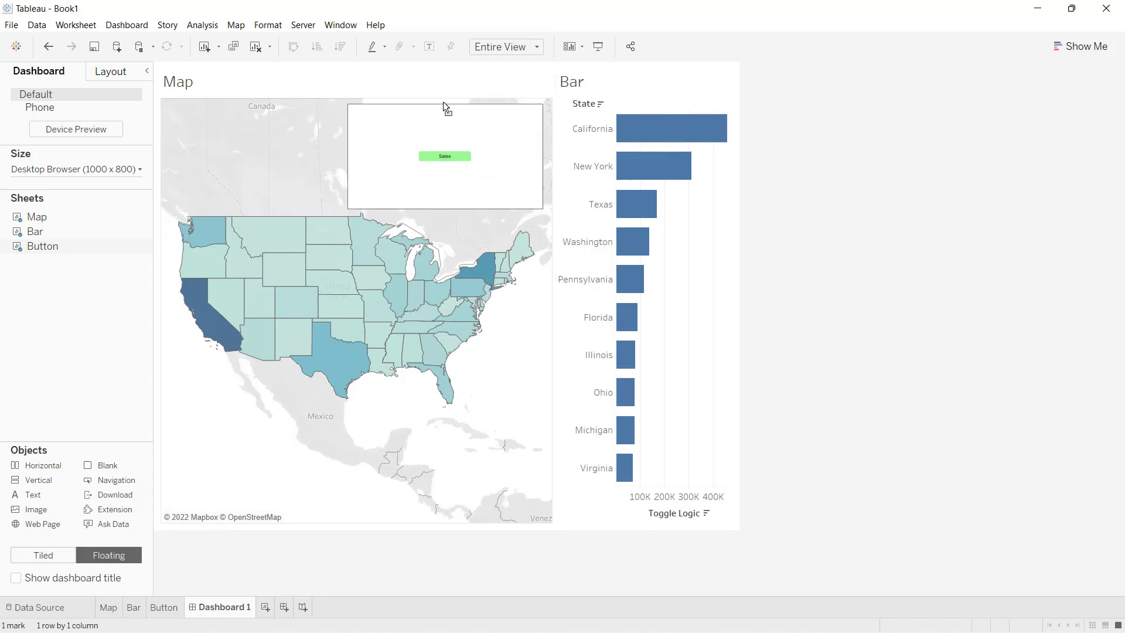
{"action": "left_click", "coordinate": [317, 163]}
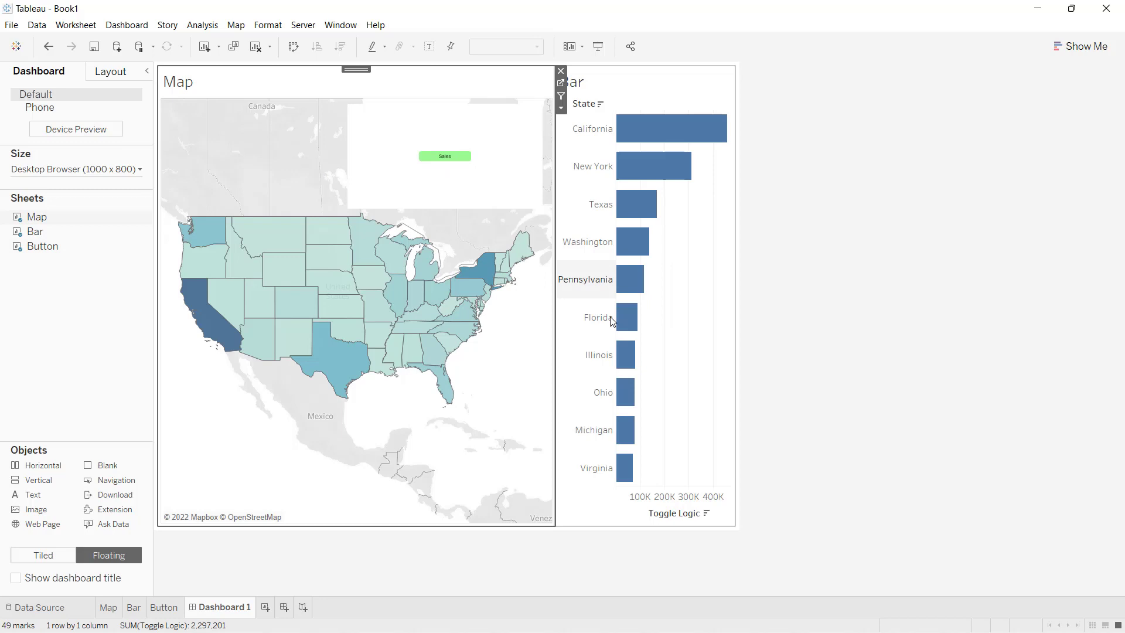
{"action": "left_click", "coordinate": [462, 118]}
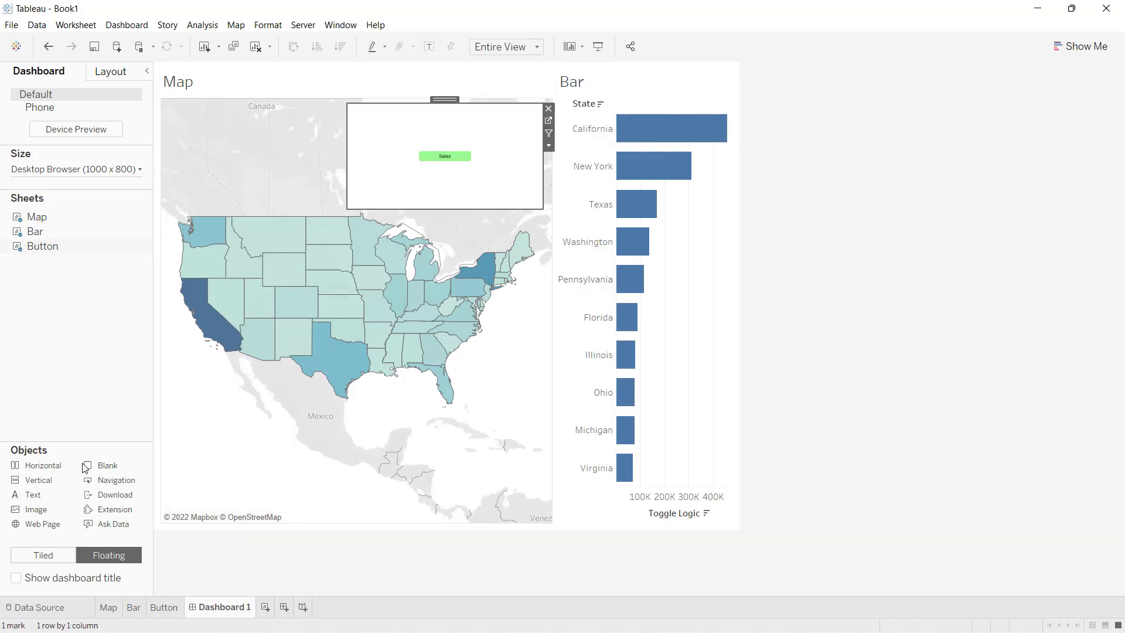
- Add a tiled blank above the bar chart and fit the Button sheet into the top-right spot
{"action": "left_click", "coordinate": [38, 558]}
{"action": "left_click_drag", "start_coordinate": [130, 462], "coordinate": [646, 115]}
{"action": "left_click", "coordinate": [451, 117]}
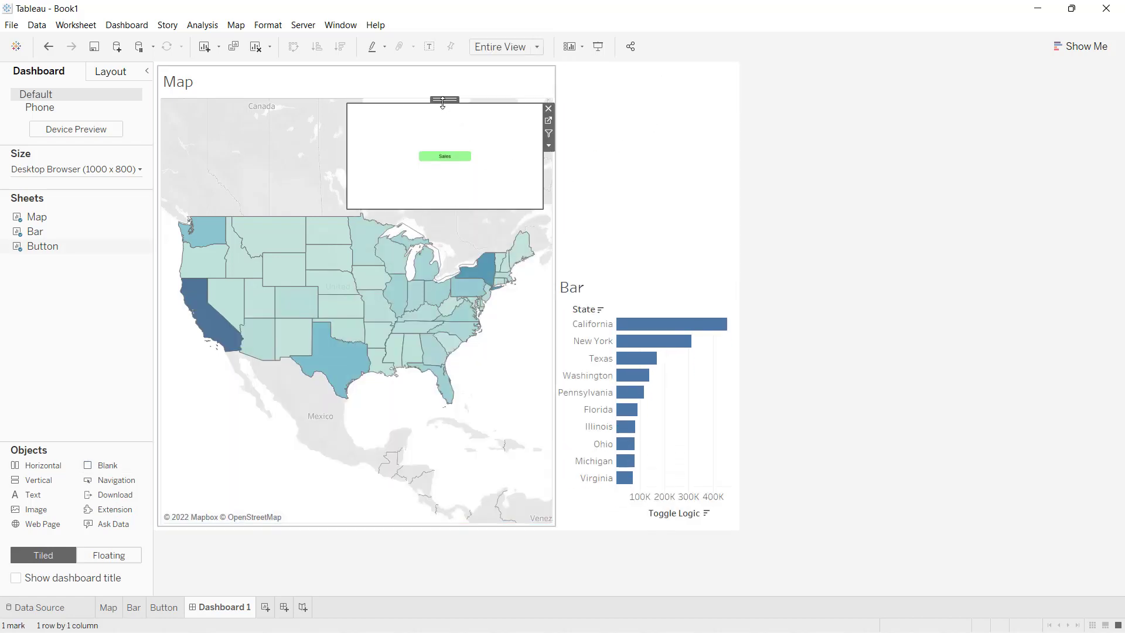
{"action": "left_click_drag", "start_coordinate": [469, 105], "coordinate": [647, 80]}
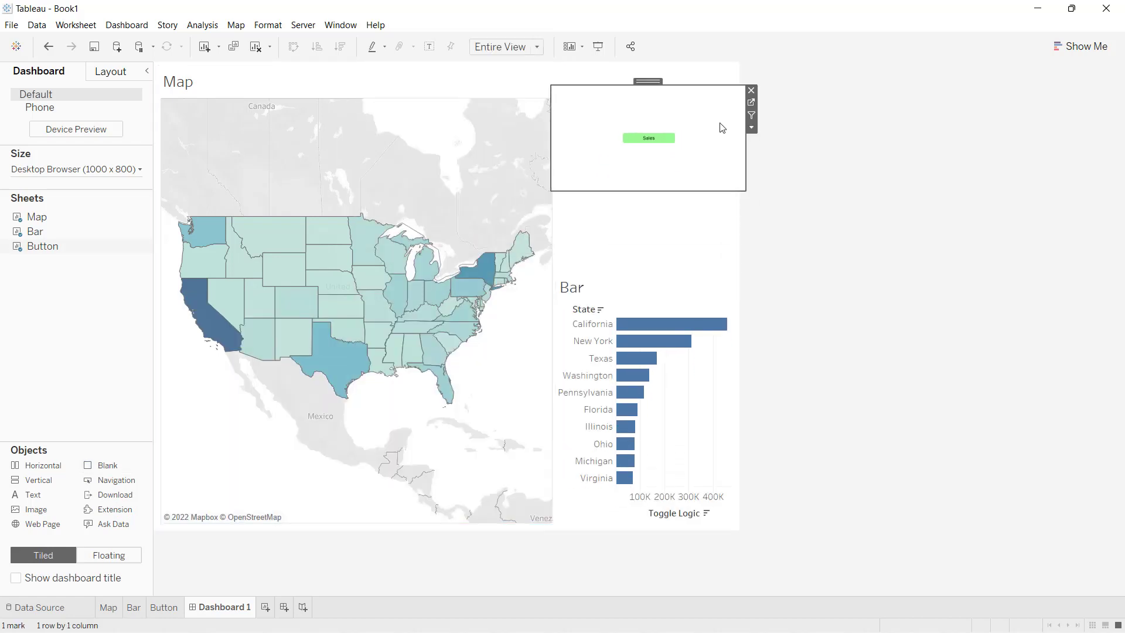
{"action": "left_click_drag", "start_coordinate": [746, 144], "coordinate": [711, 145]}
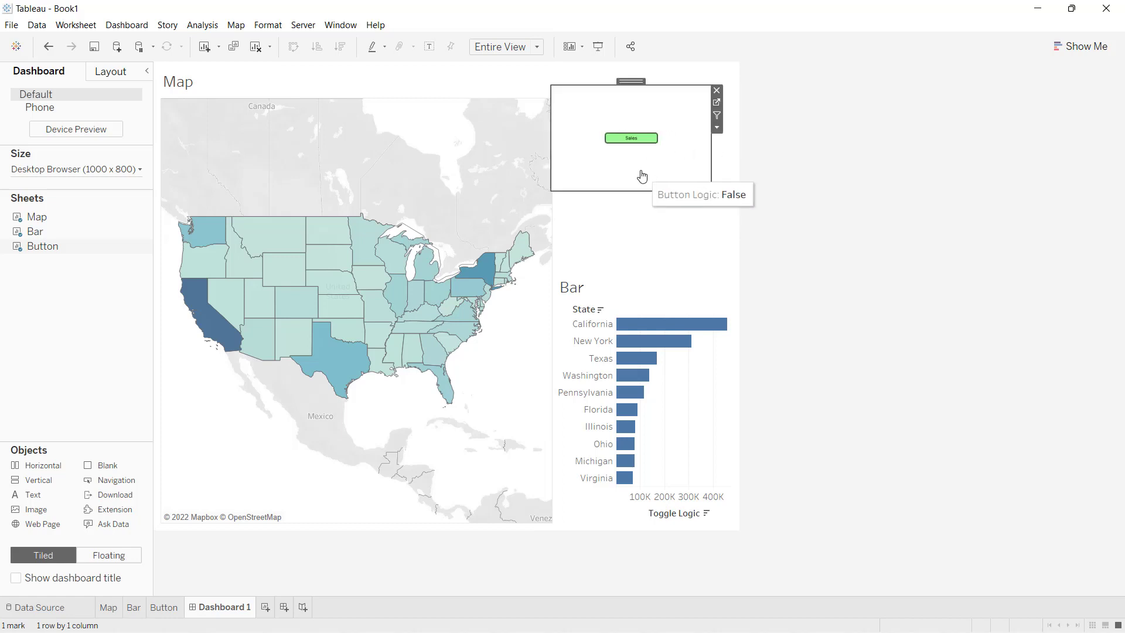
{"action": "left_click_drag", "start_coordinate": [631, 83], "coordinate": [643, 71]}
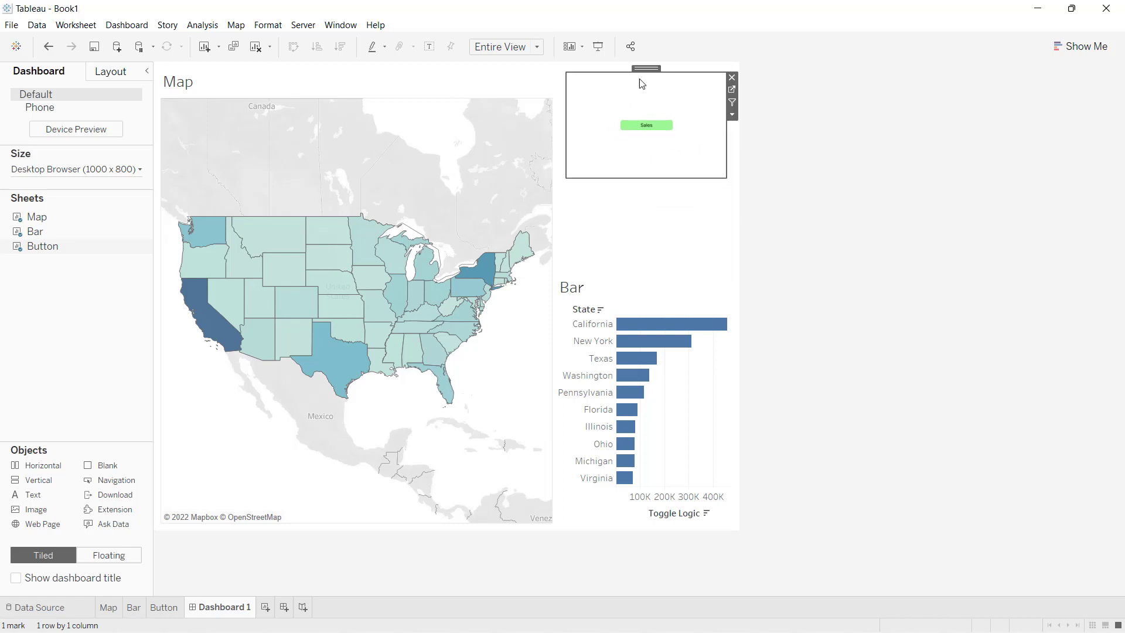
{"action": "left_click_drag", "start_coordinate": [631, 179], "coordinate": [635, 141]}
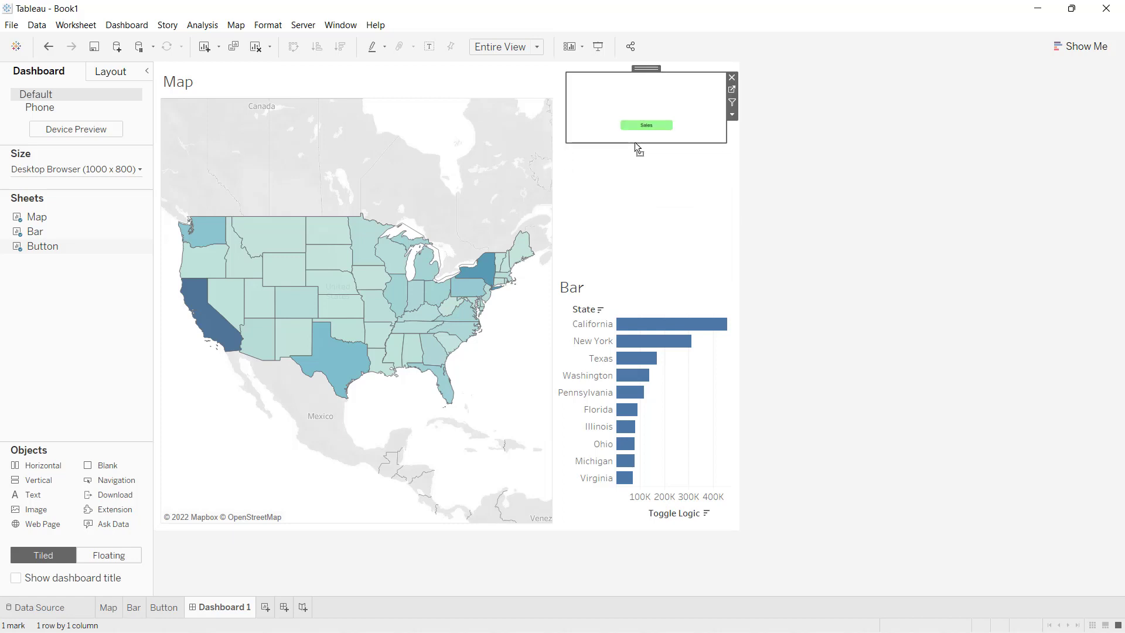
- Enlarge the Sales button mark's size on the Button worksheet
{"action": "left_click", "coordinate": [731, 91]}
{"action": "left_click", "coordinate": [215, 228]}
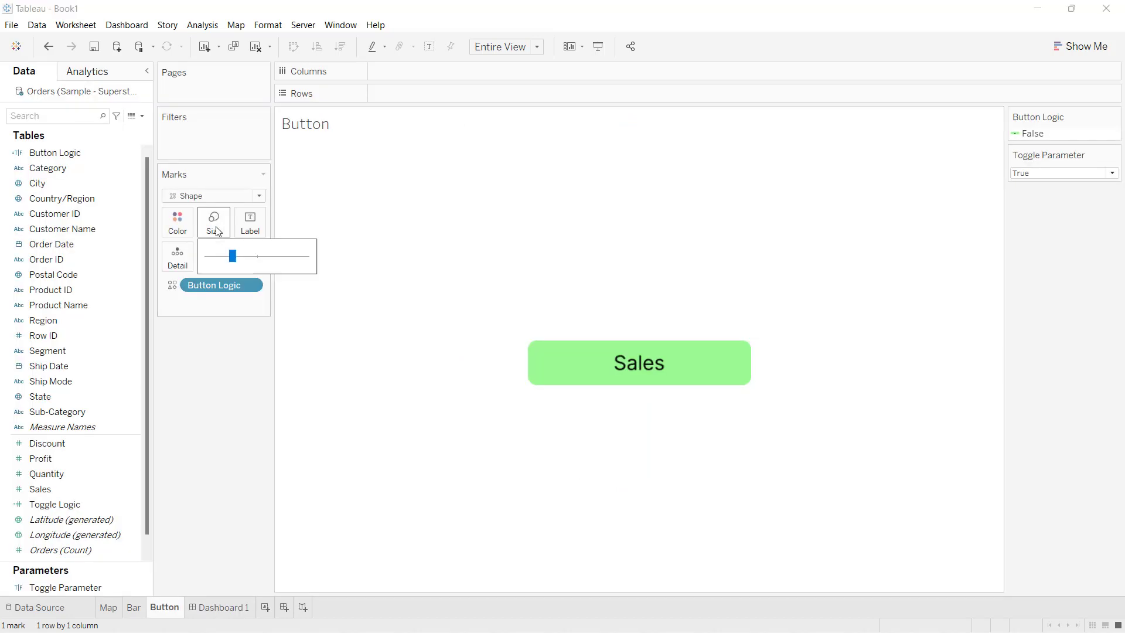
{"action": "left_click", "coordinate": [253, 256]}
{"action": "left_click", "coordinate": [271, 258]}
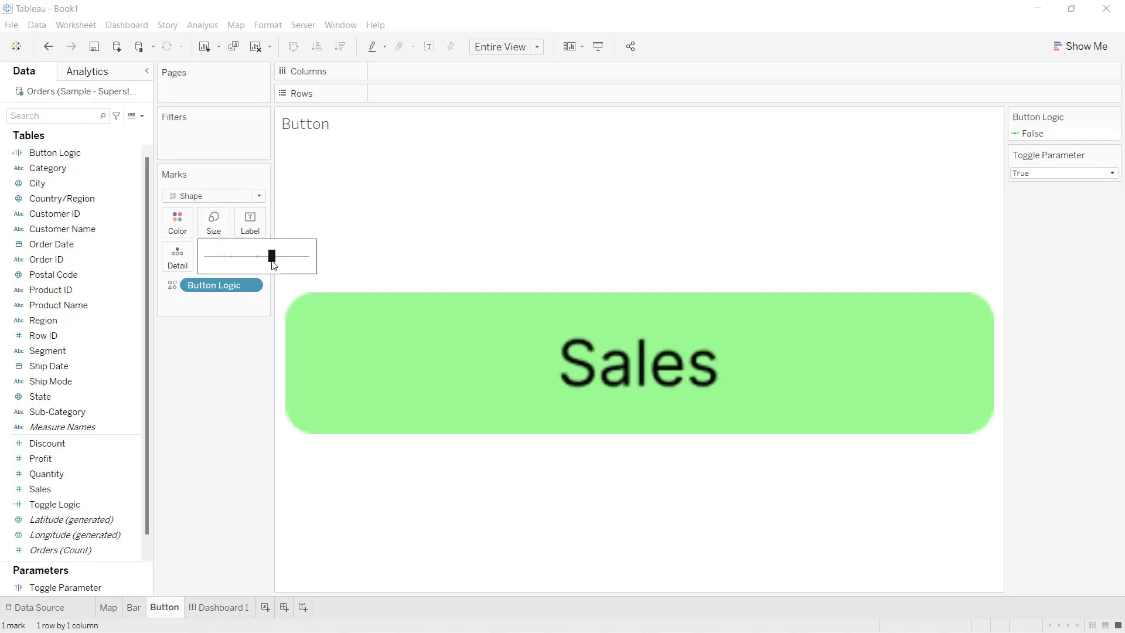
- Drag the button container's bottom edge up on Dashboard 1 so the Bar chart grows taller
{"action": "left_click", "coordinate": [216, 601]}
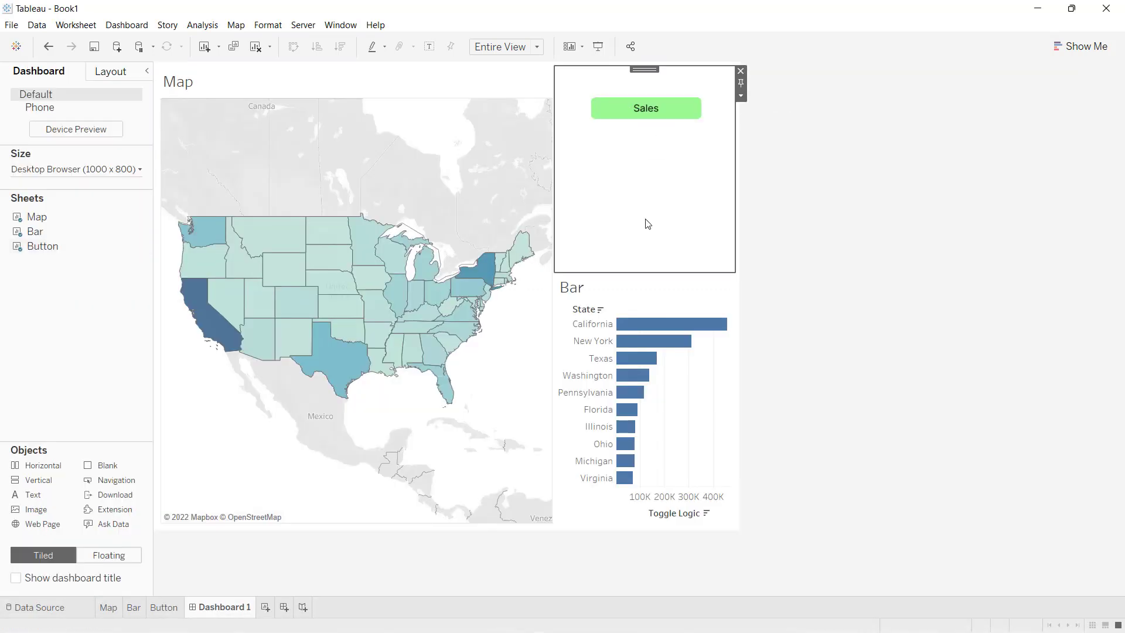
{"action": "left_click_drag", "start_coordinate": [621, 271], "coordinate": [638, 136]}
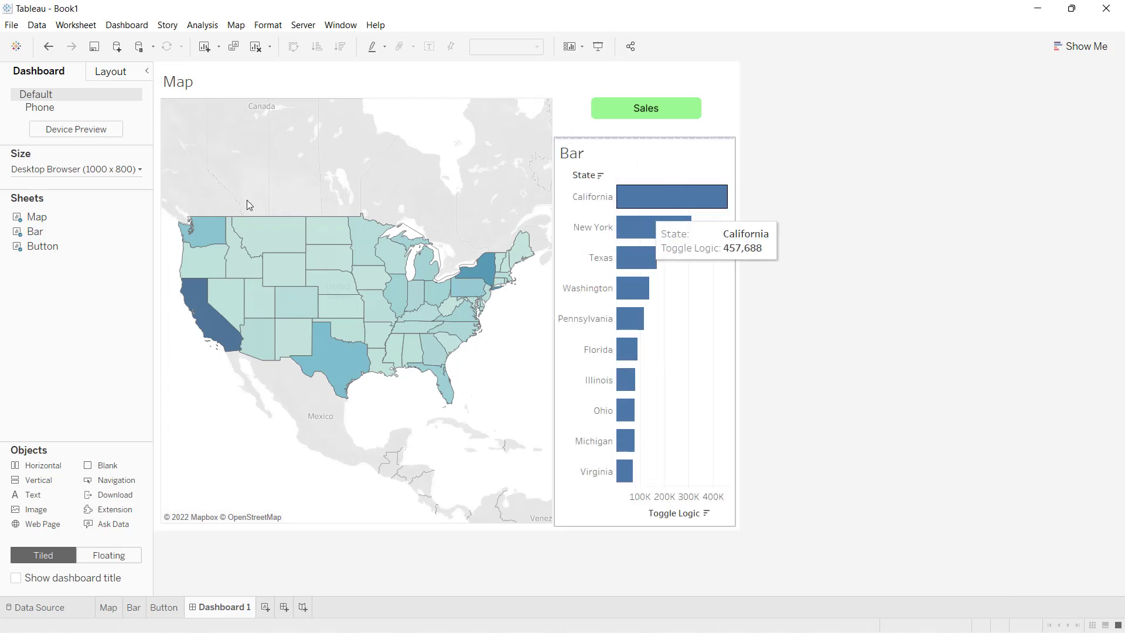
{"action": "left_click", "coordinate": [618, 100]}
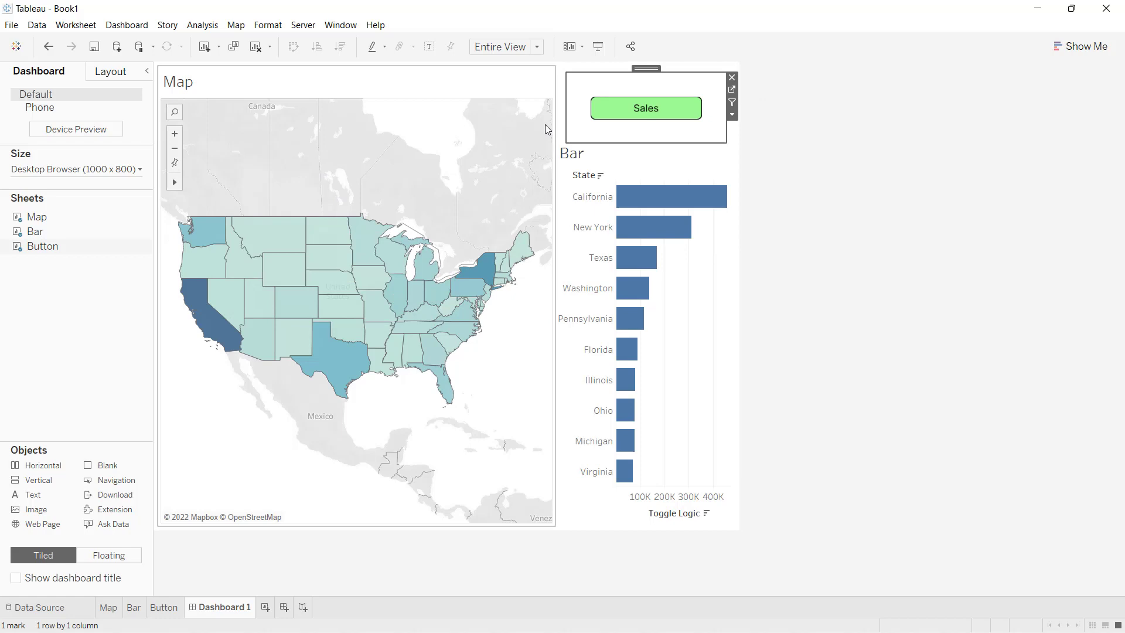
- Create a Change Parameter action: source sheet Button, target Toggle Parameter, source field Button Logic
{"action": "left_click", "coordinate": [128, 24]}
{"action": "left_click", "coordinate": [140, 187]}
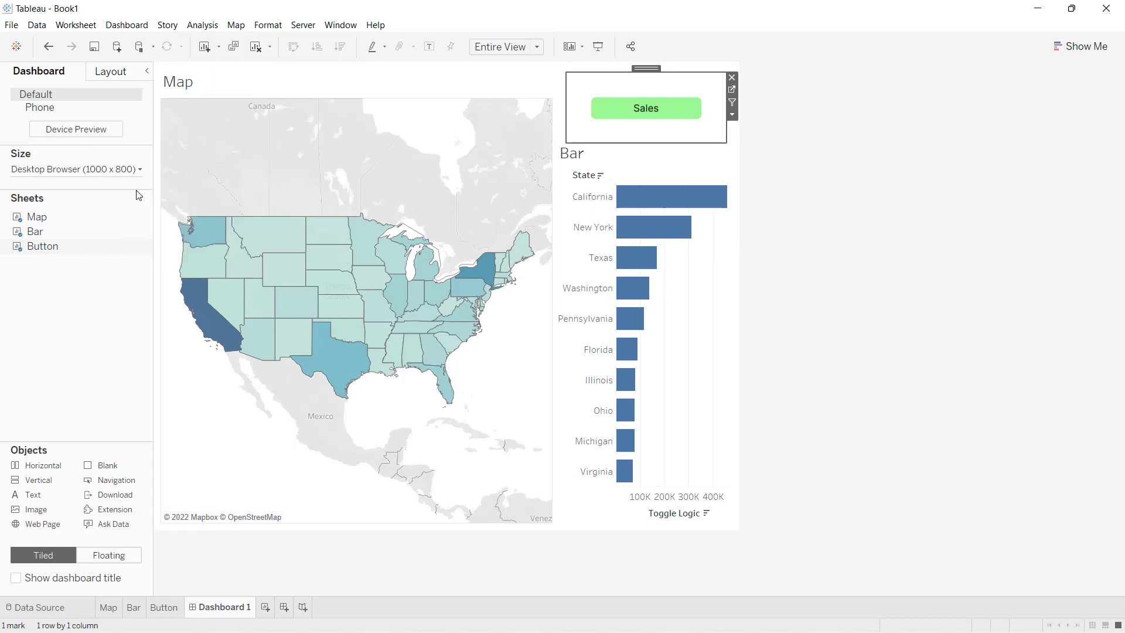
{"action": "left_click", "coordinate": [378, 391]}
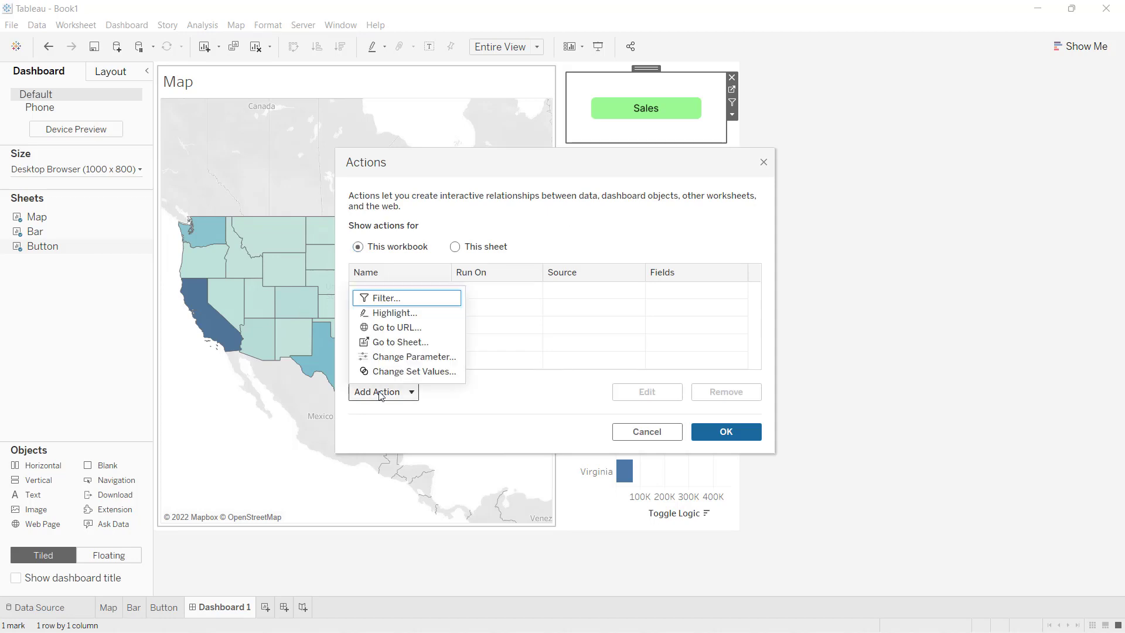
{"action": "left_click", "coordinate": [412, 356]}
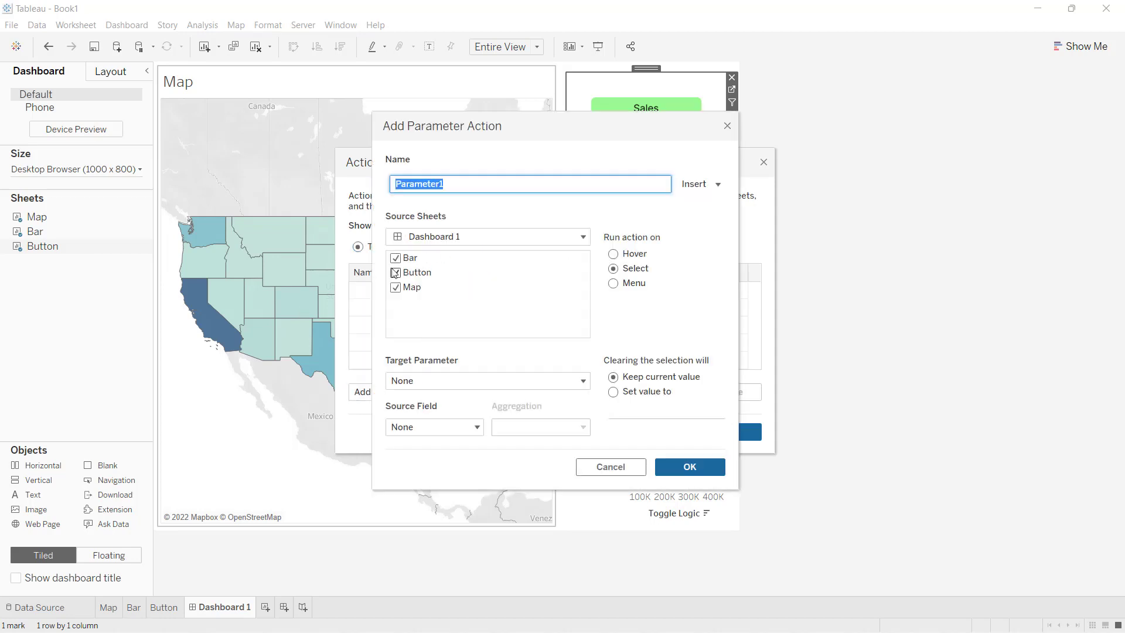
{"action": "left_click", "coordinate": [396, 272]}
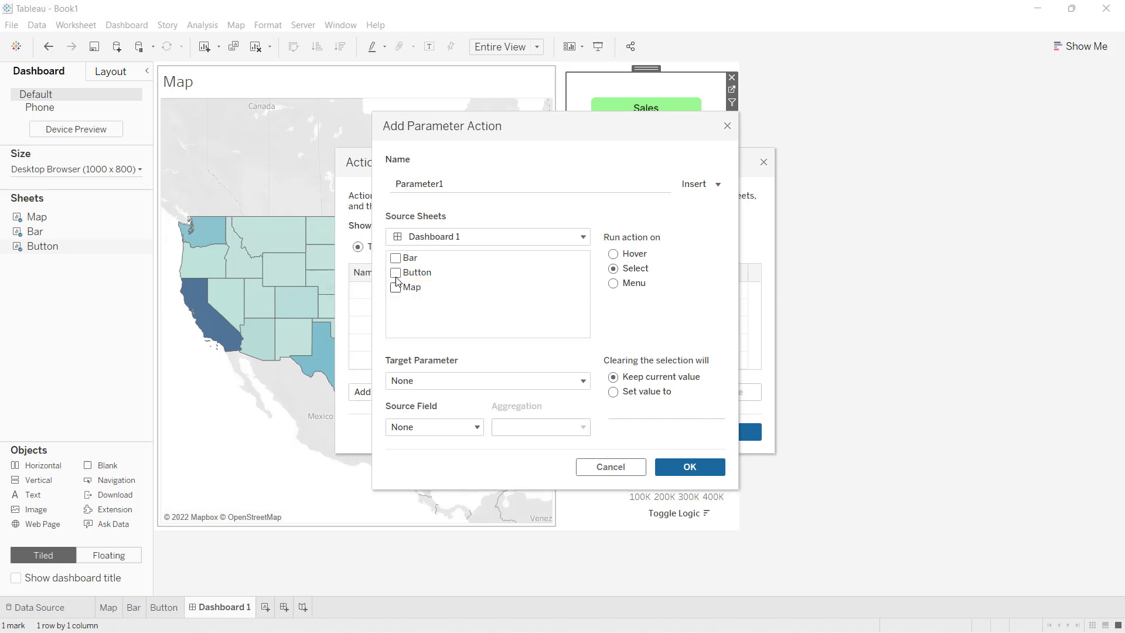
{"action": "left_click", "coordinate": [436, 382]}
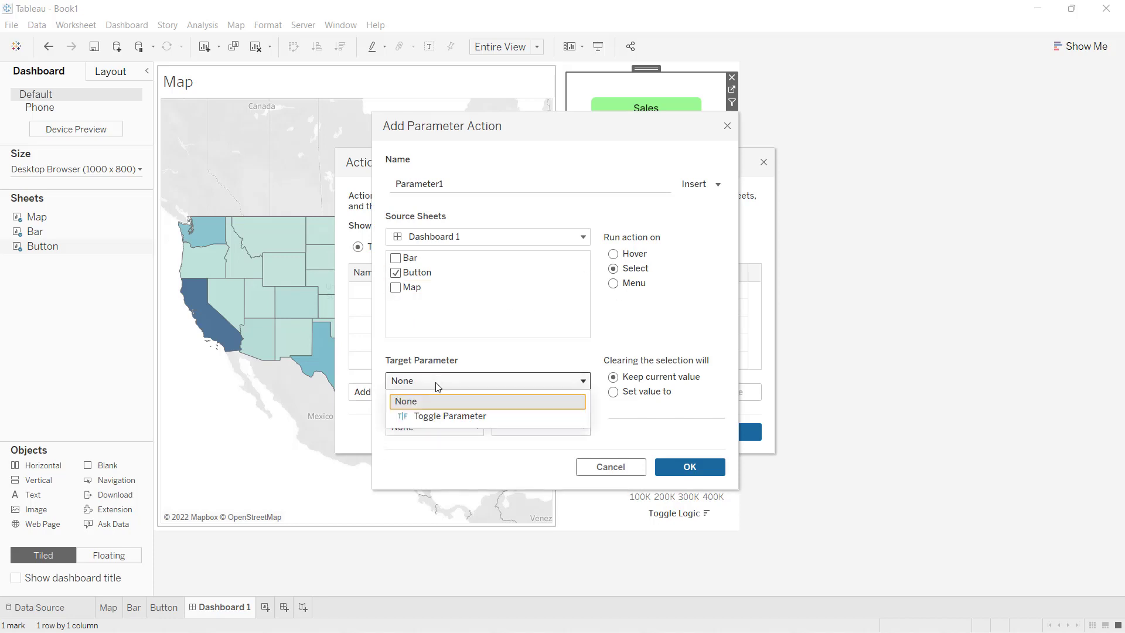
{"action": "left_click", "coordinate": [421, 416]}
{"action": "left_click", "coordinate": [410, 428]}
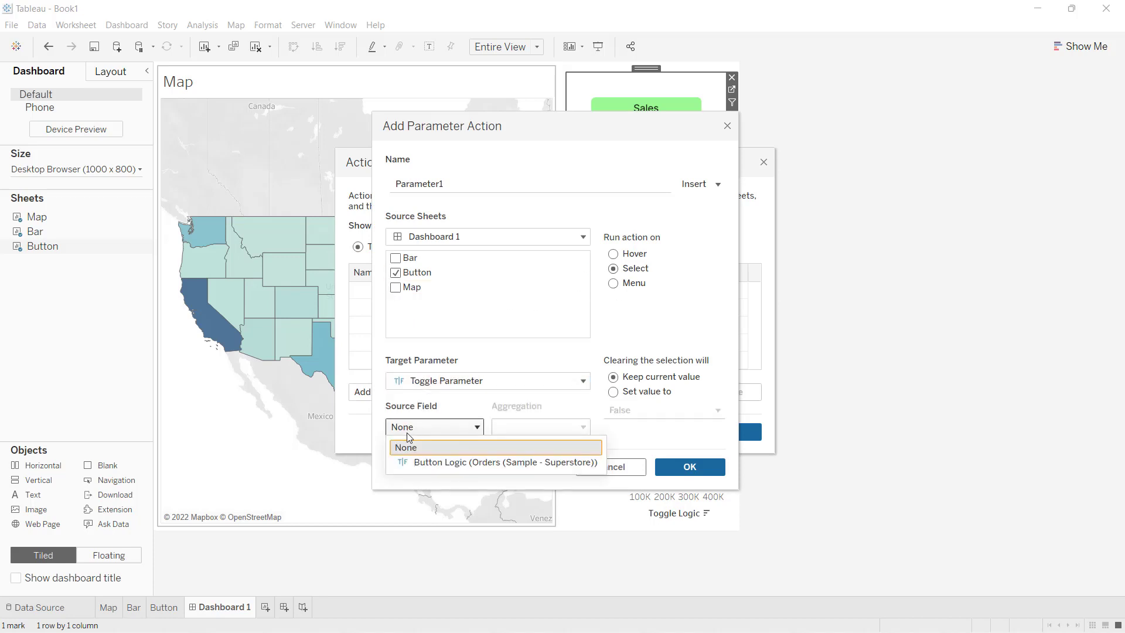
{"action": "left_click", "coordinate": [413, 464]}
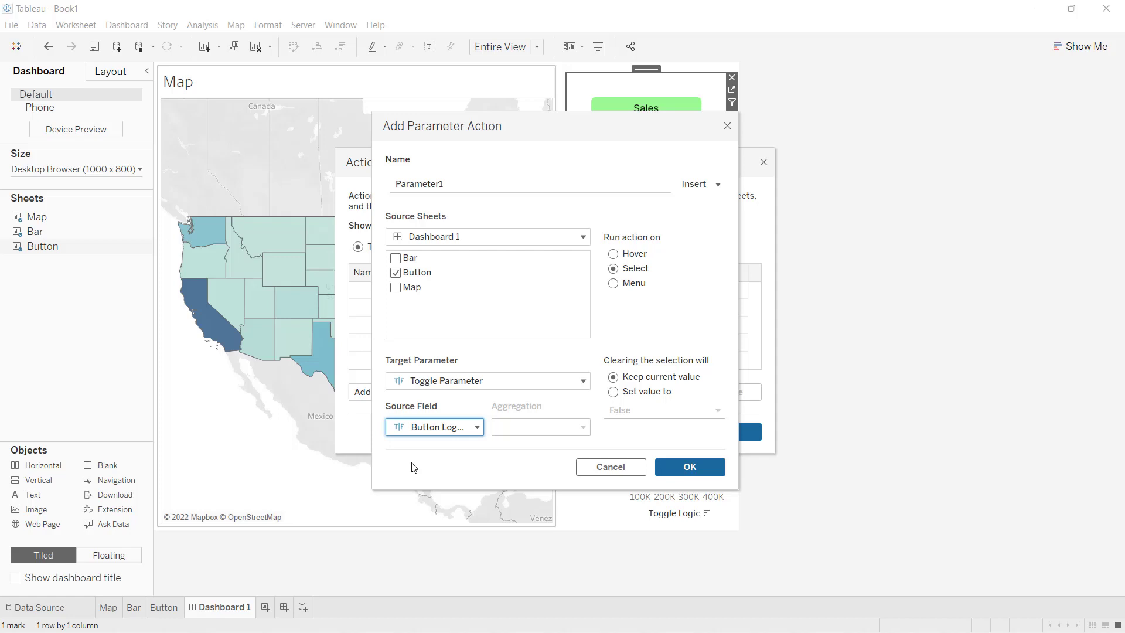
{"action": "left_click", "coordinate": [670, 468]}
{"action": "left_click", "coordinate": [726, 431]}
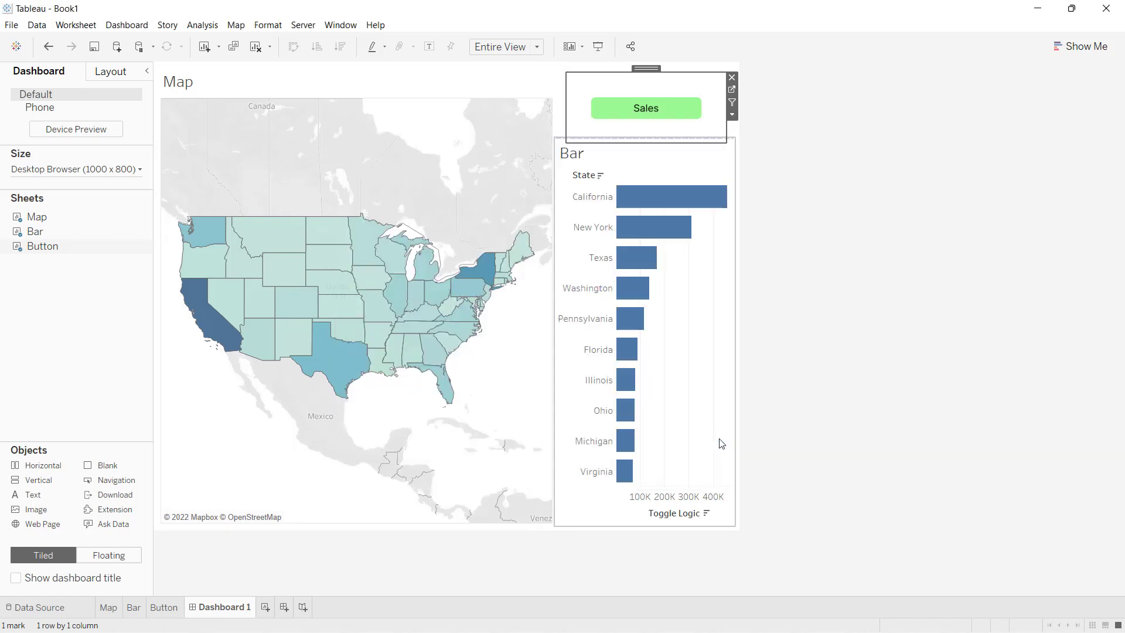
{"action": "left_click", "coordinate": [613, 112]}
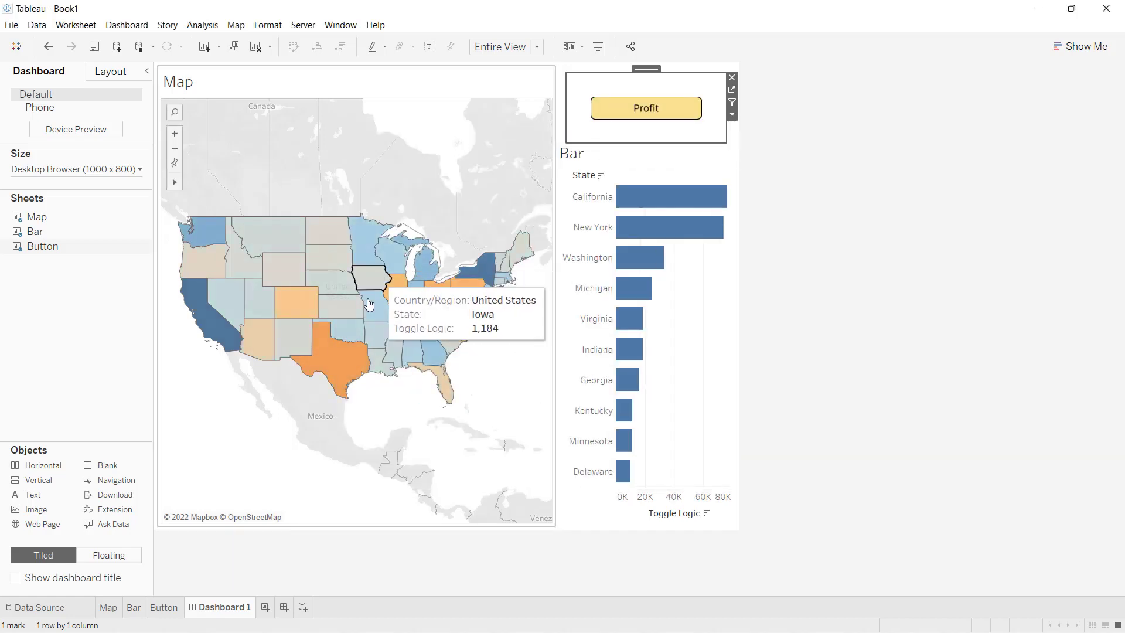
{"action": "left_click", "coordinate": [640, 116]}
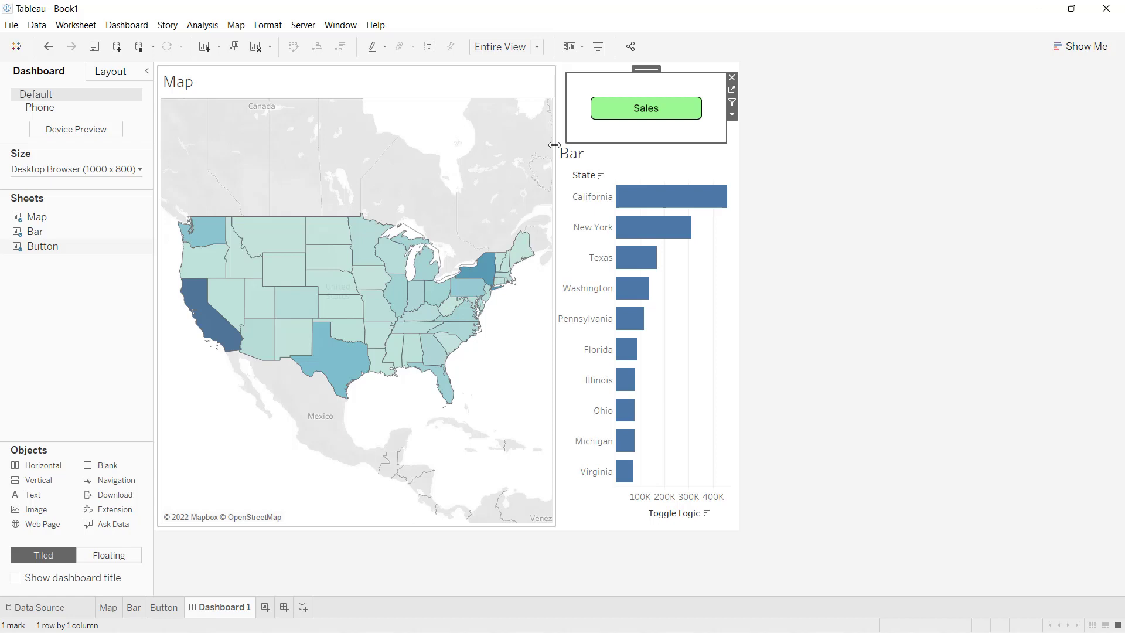
{"action": "left_click", "coordinate": [632, 113]}
{"action": "left_click", "coordinate": [627, 115]}
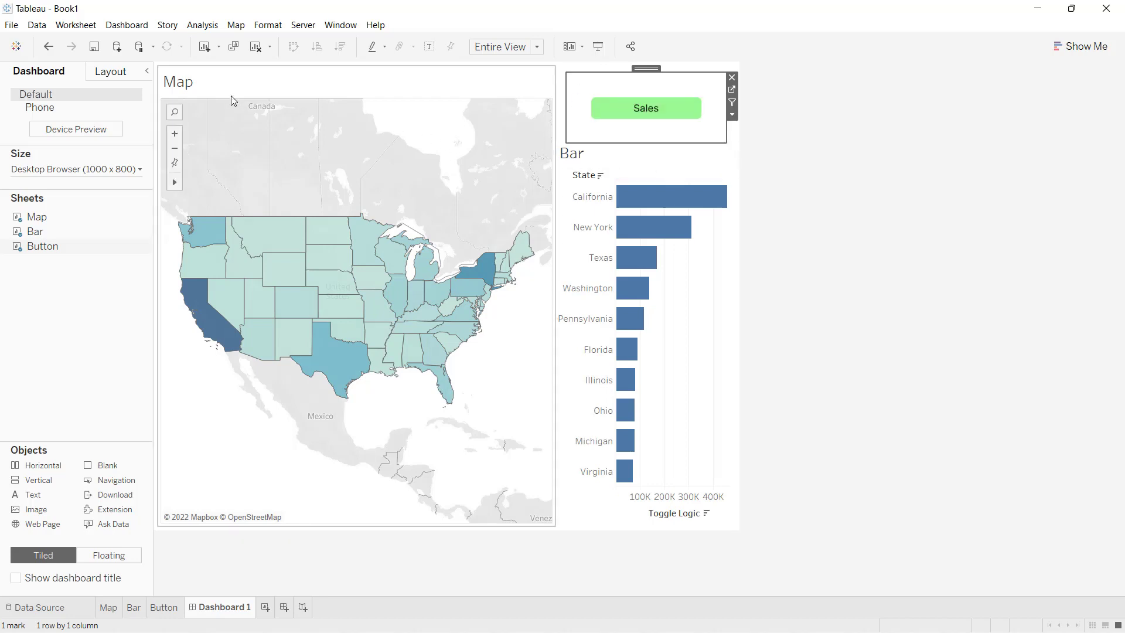
{"action": "left_click", "coordinate": [137, 24]}
{"action": "left_click", "coordinate": [146, 189]}
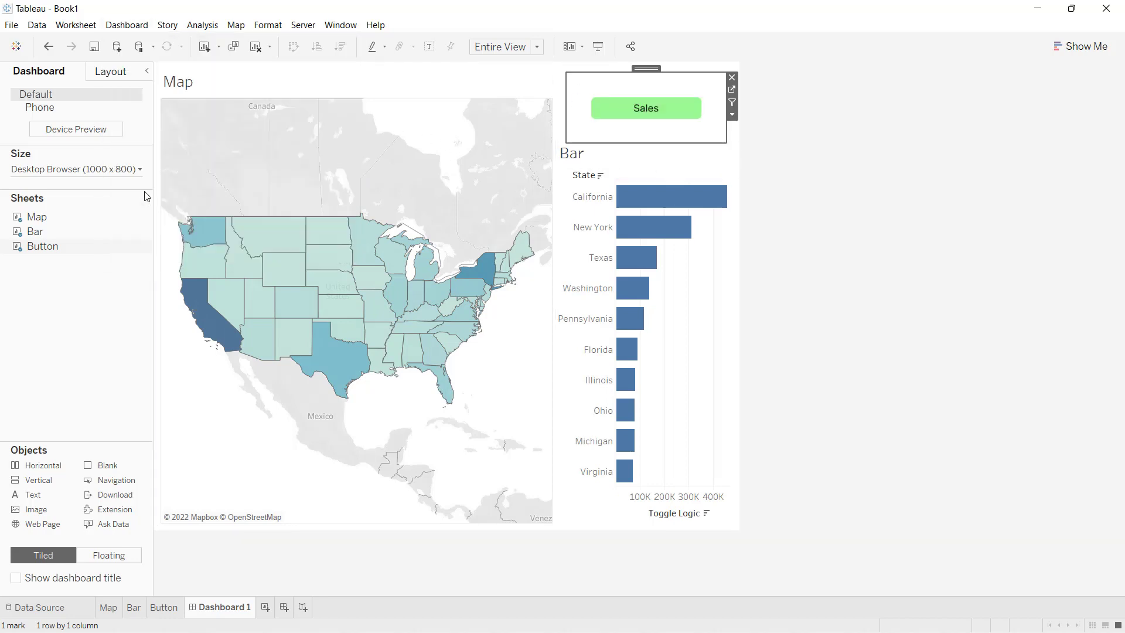
- Add a Select-triggered filter action with Button as its only source and target sheet
{"action": "left_click", "coordinate": [391, 393]}
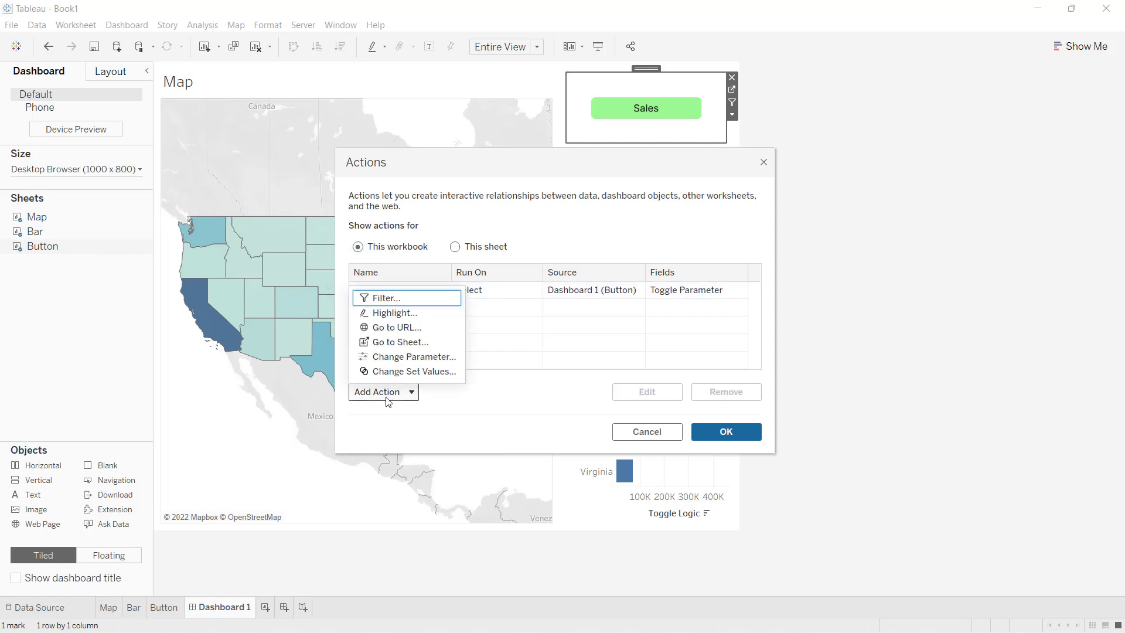
{"action": "left_click", "coordinate": [399, 299]}
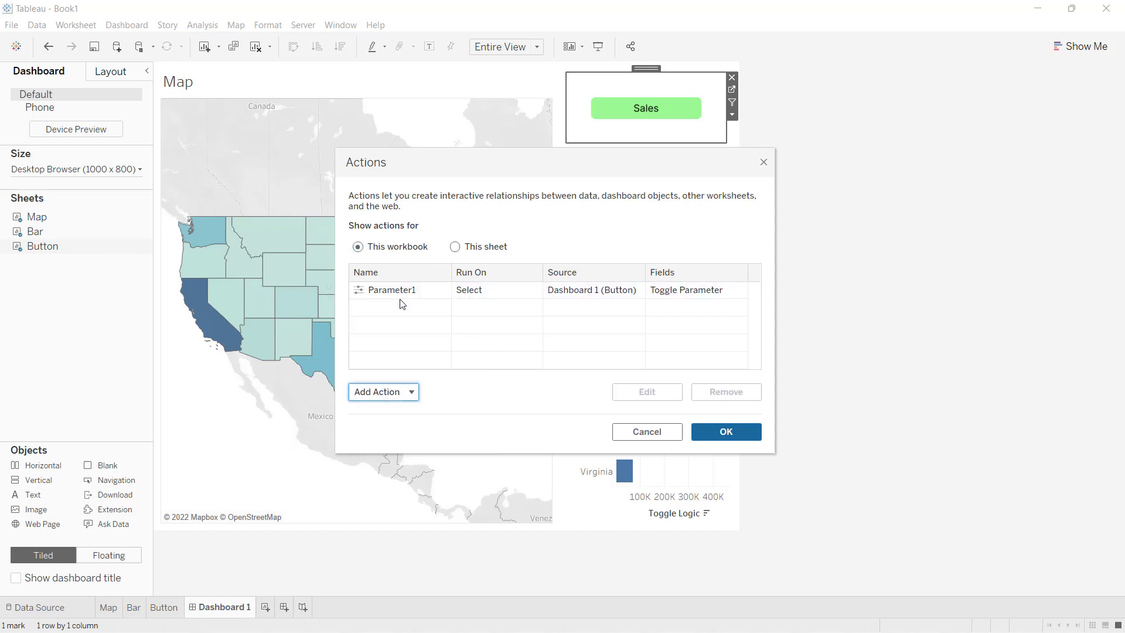
{"action": "left_click", "coordinate": [396, 151]}
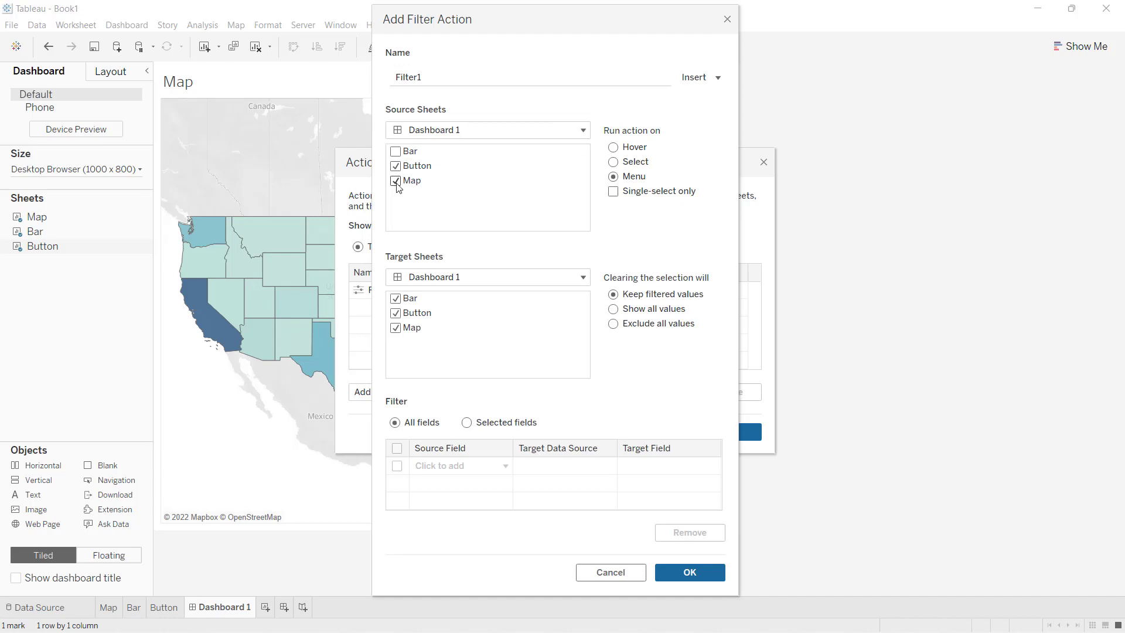
{"action": "left_click", "coordinate": [427, 276]}
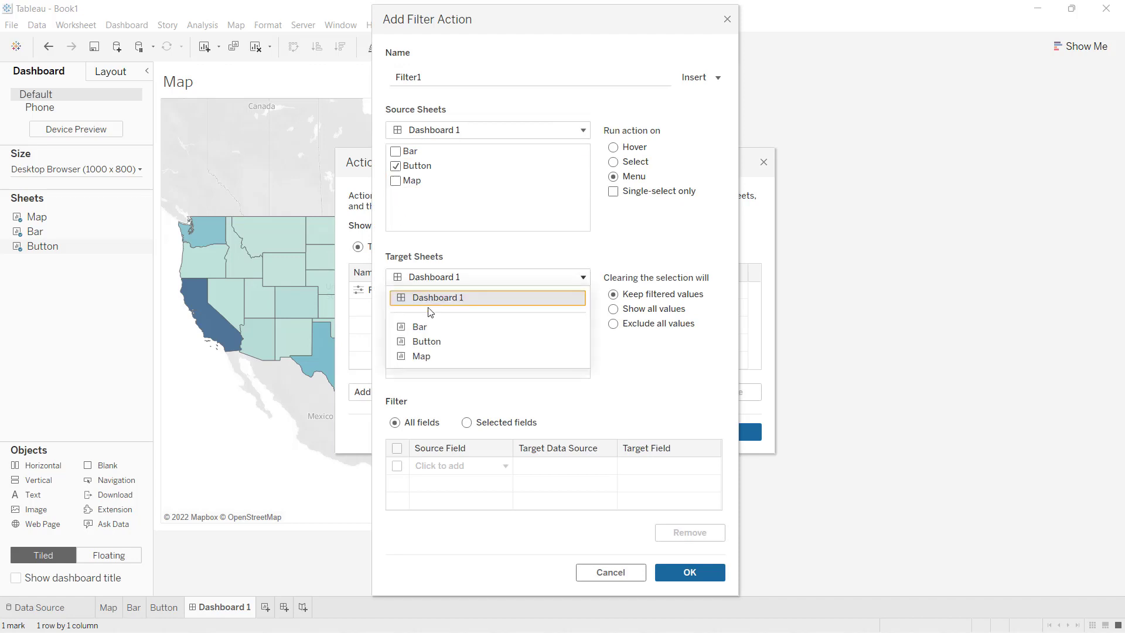
{"action": "left_click", "coordinate": [427, 340]}
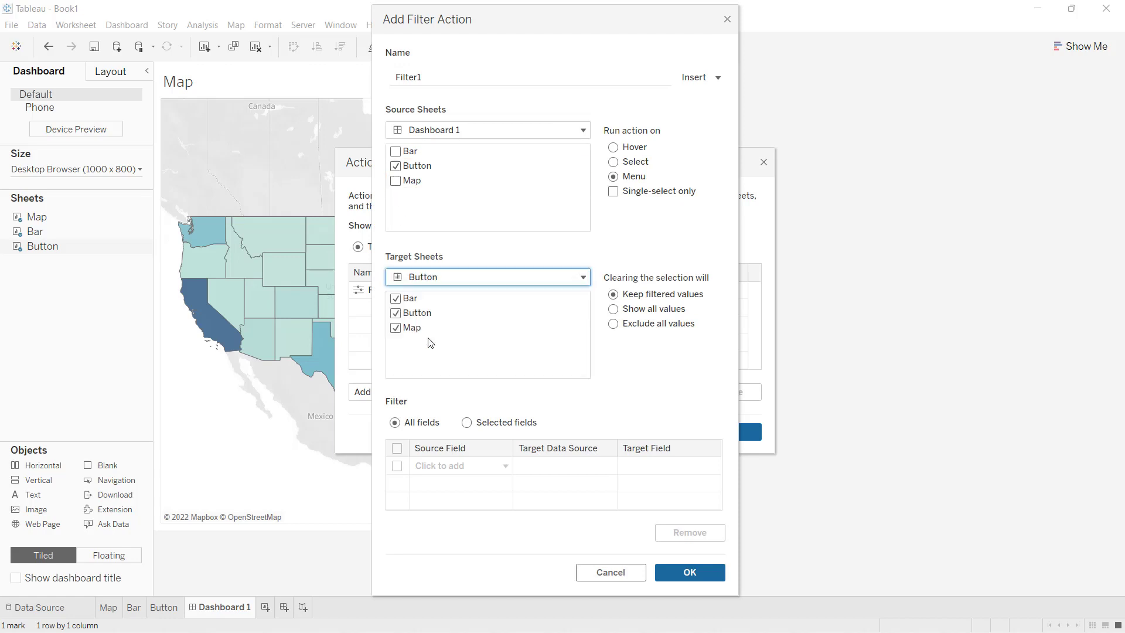
{"action": "left_click", "coordinate": [624, 163]}
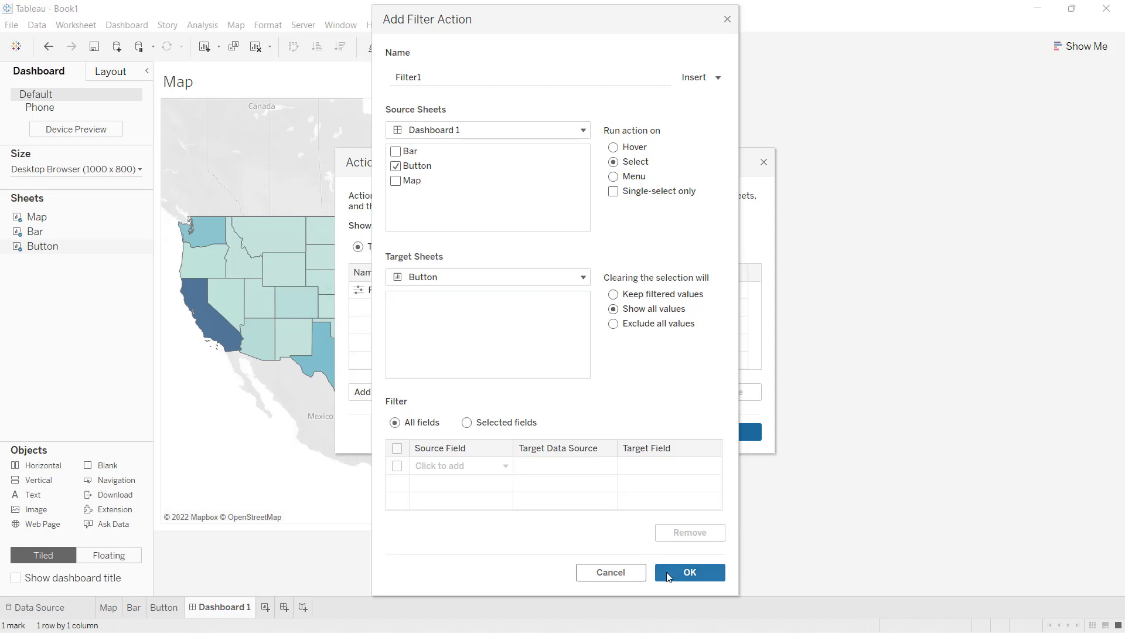
{"action": "left_click", "coordinate": [673, 571]}
{"action": "left_click", "coordinate": [703, 435]}
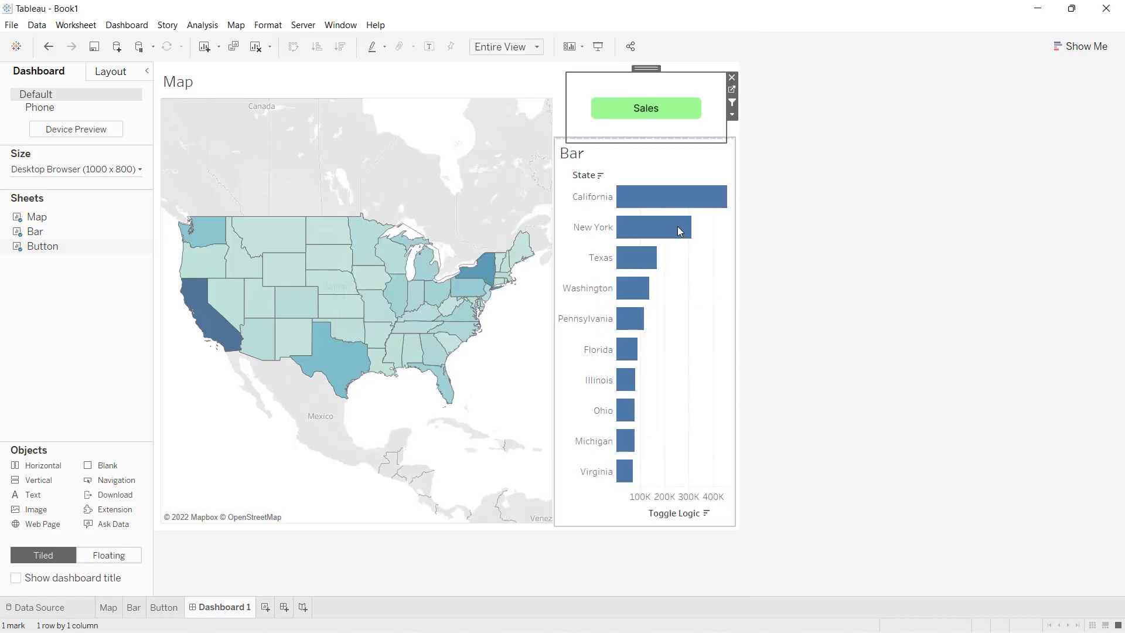
{"action": "left_click", "coordinate": [649, 115]}
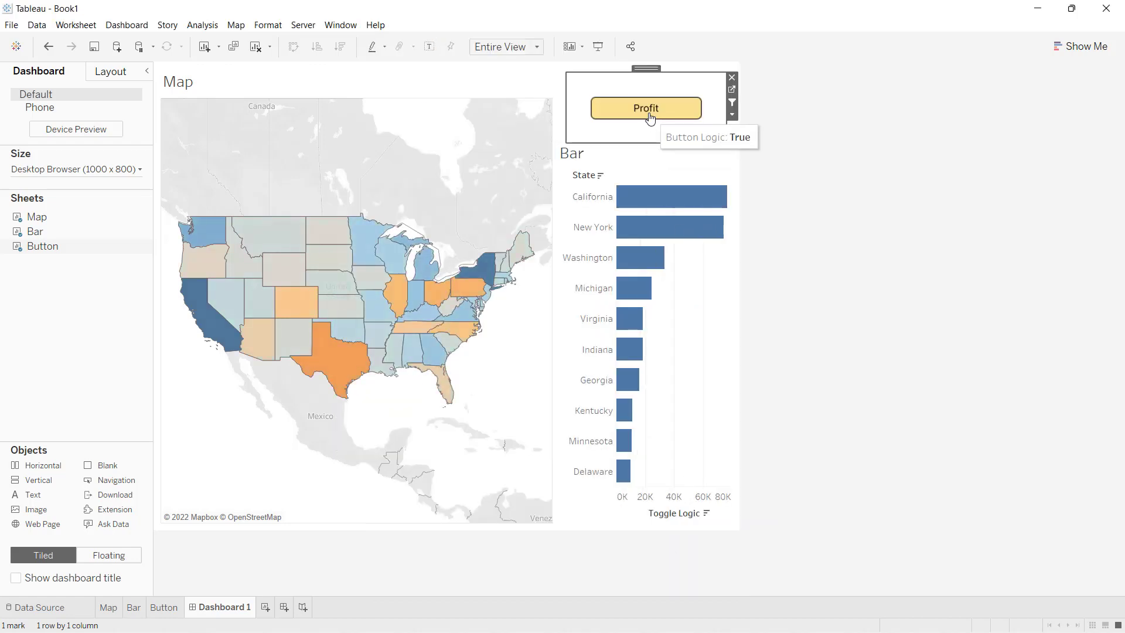
{"action": "left_click", "coordinate": [649, 114]}
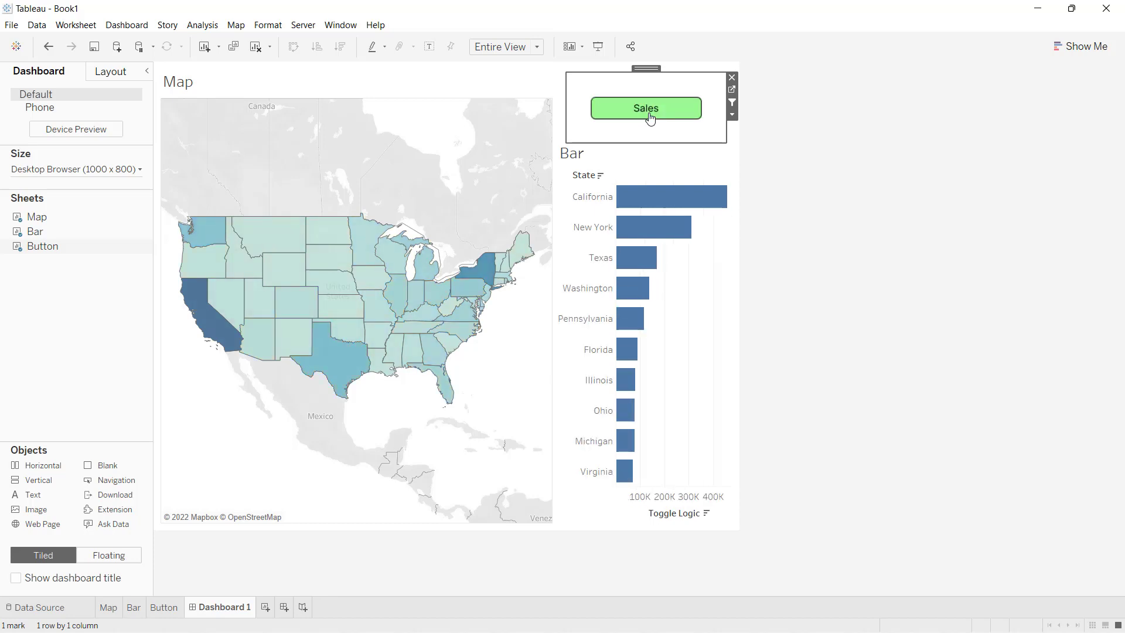
{"action": "left_click", "coordinate": [649, 114]}
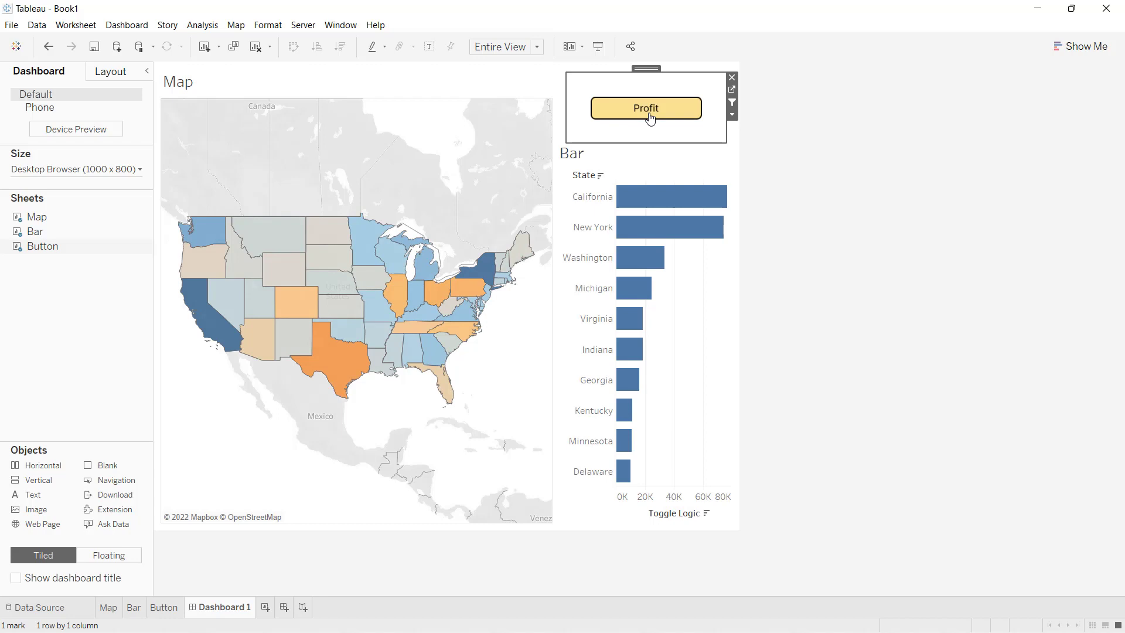
{"action": "left_click", "coordinate": [649, 114]}
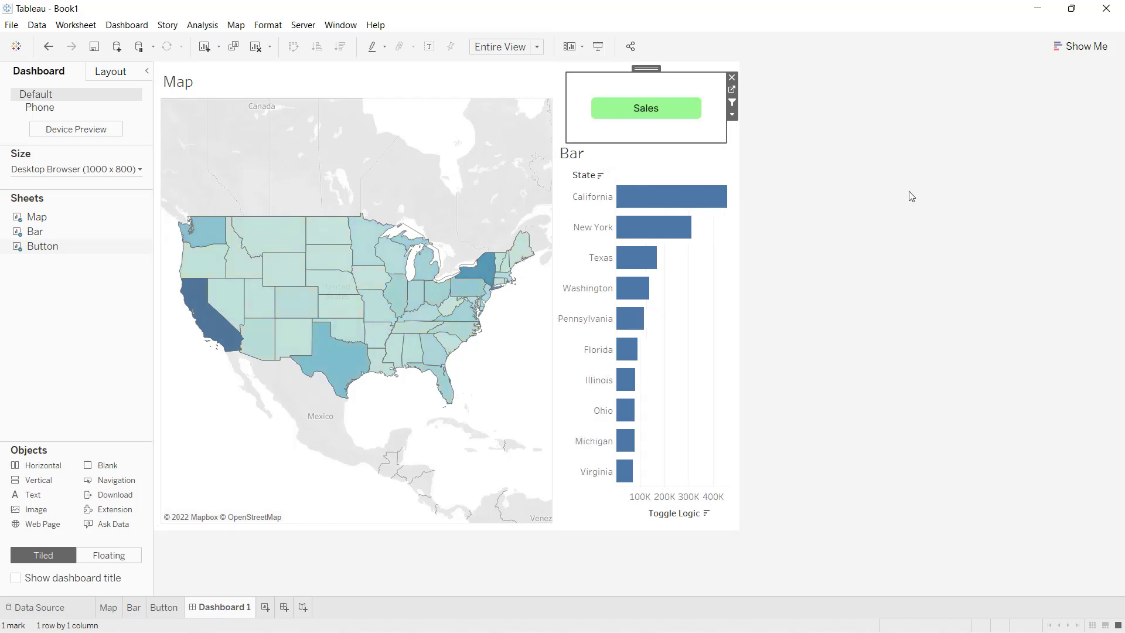